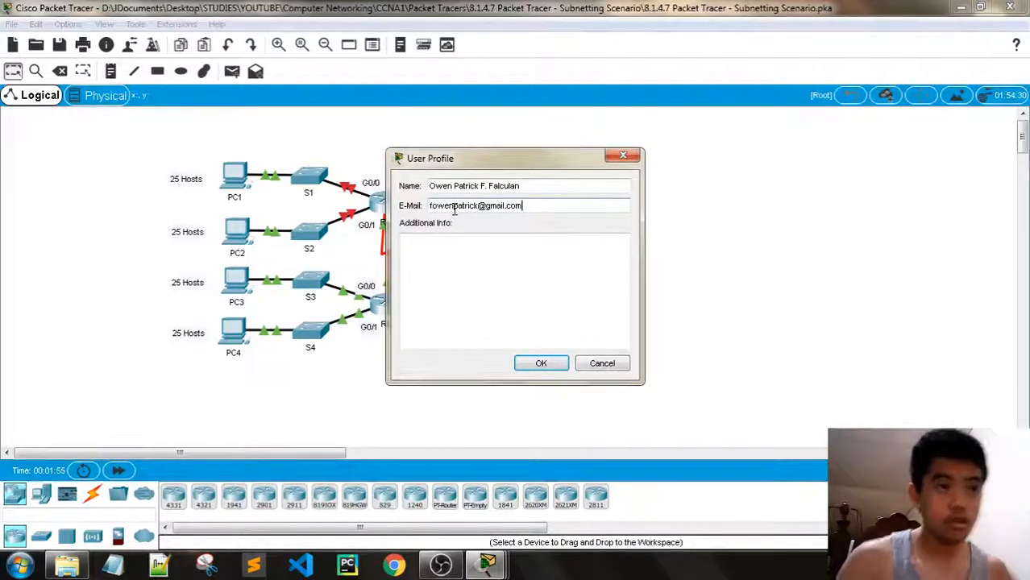
Accept the user profile details and agree to reset the activity with the changed user information
click(538, 363)
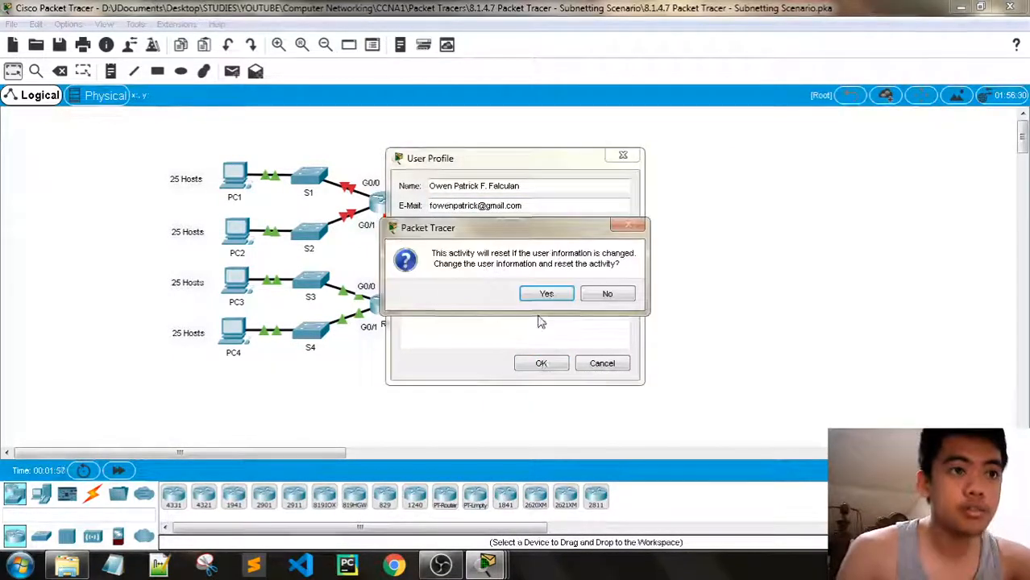
click(546, 292)
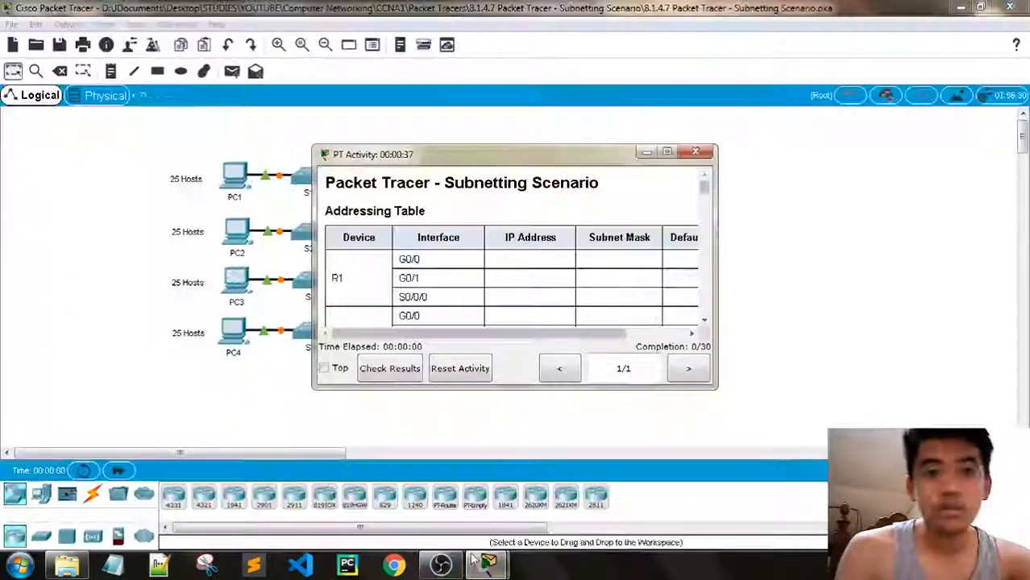
Move the activity instructions window beside the network topology and enlarge it so the full addressing table width fits
drag(553, 161, 866, 18)
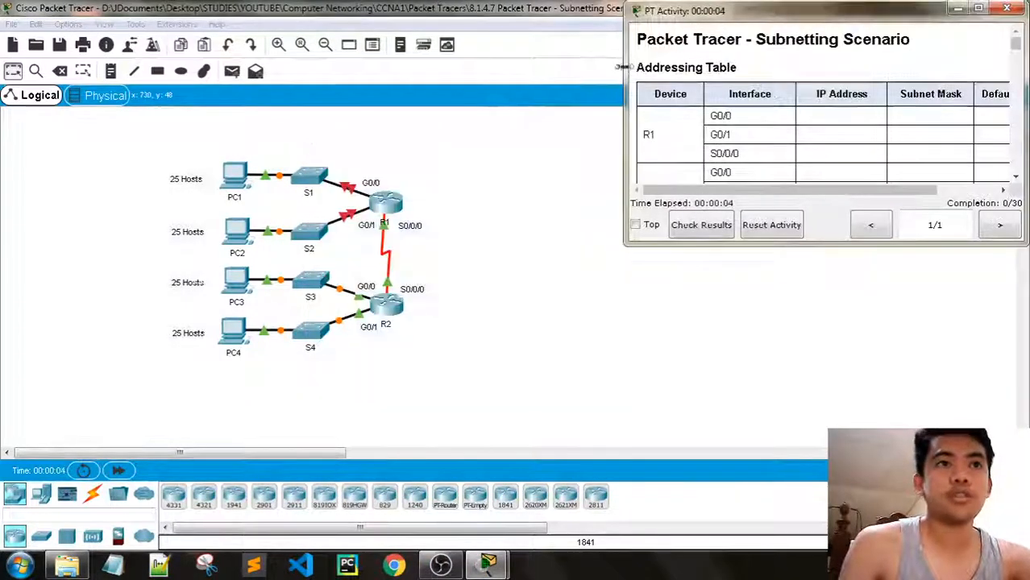
drag(626, 55, 490, 61)
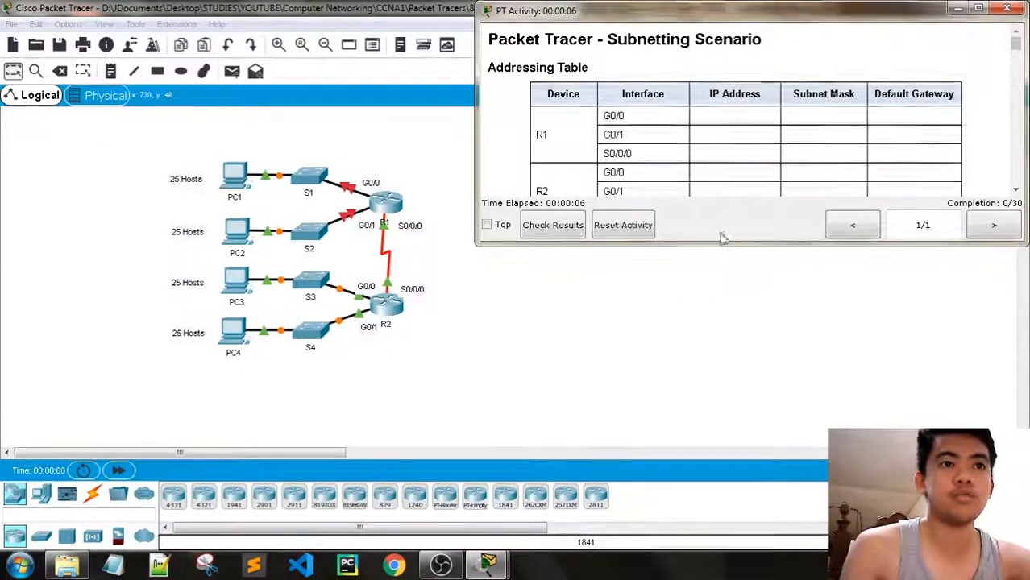
drag(723, 242, 714, 295)
scroll(723, 200, down, 5)
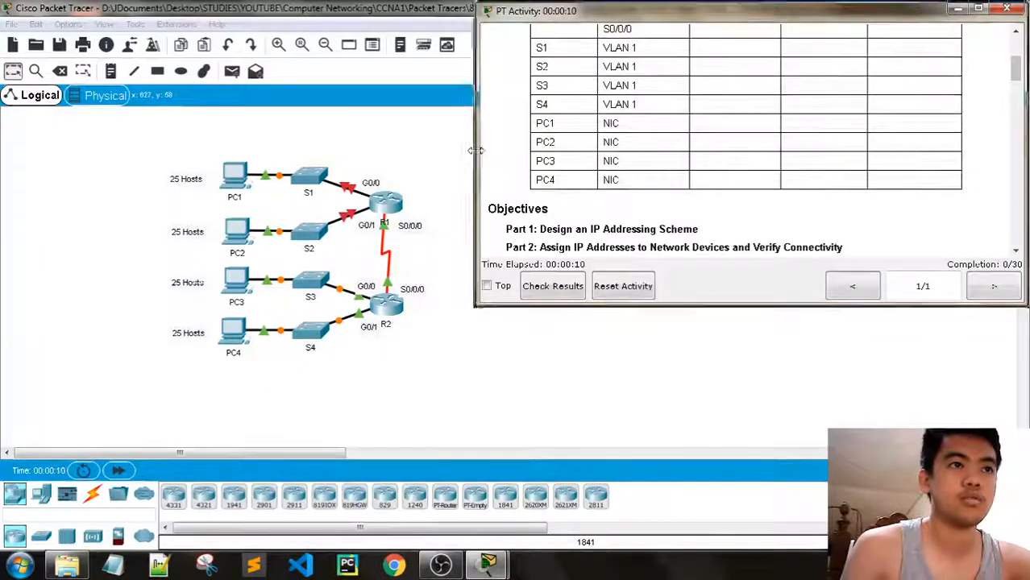
drag(475, 151, 439, 150)
Read the addressing table, objectives, scenario and the Part 1 Step 1 subnetting questions in the activity instructions
scroll(692, 190, up, 3)
scroll(697, 190, down, 2)
scroll(698, 190, down, 3)
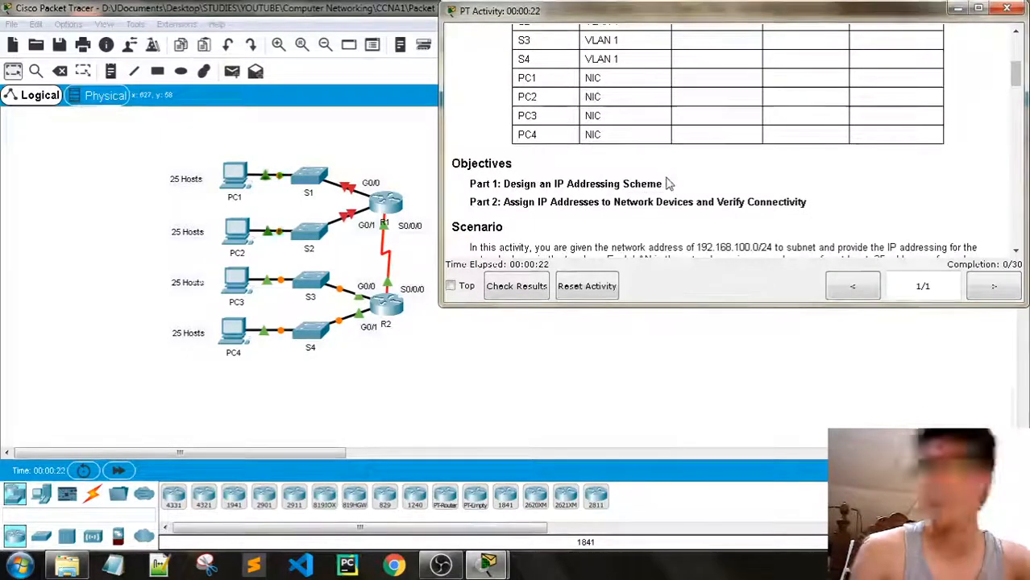
scroll(666, 184, up, 5)
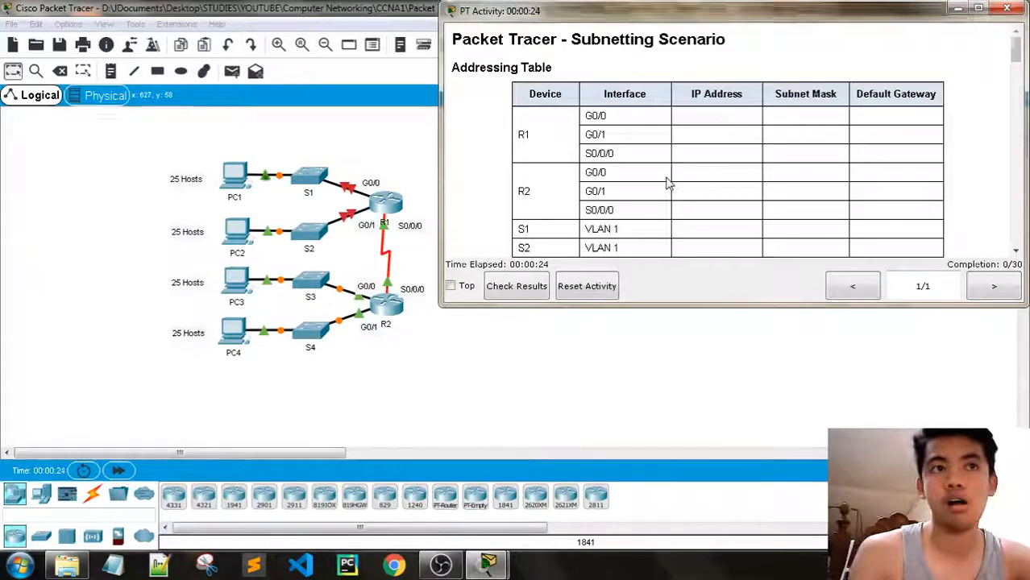
scroll(666, 184, down, 5)
scroll(646, 170, down, 1)
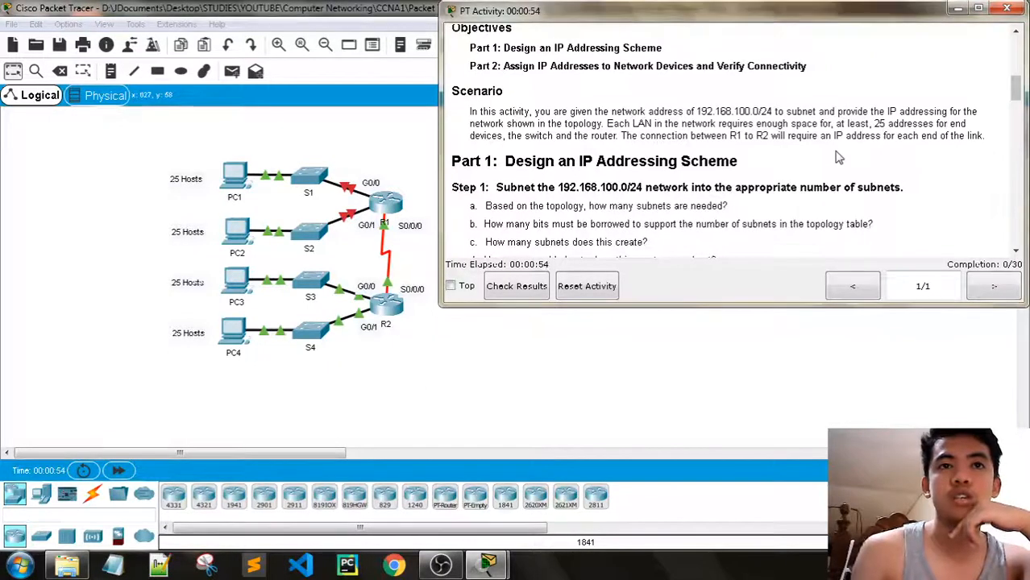
scroll(843, 164, down, 2)
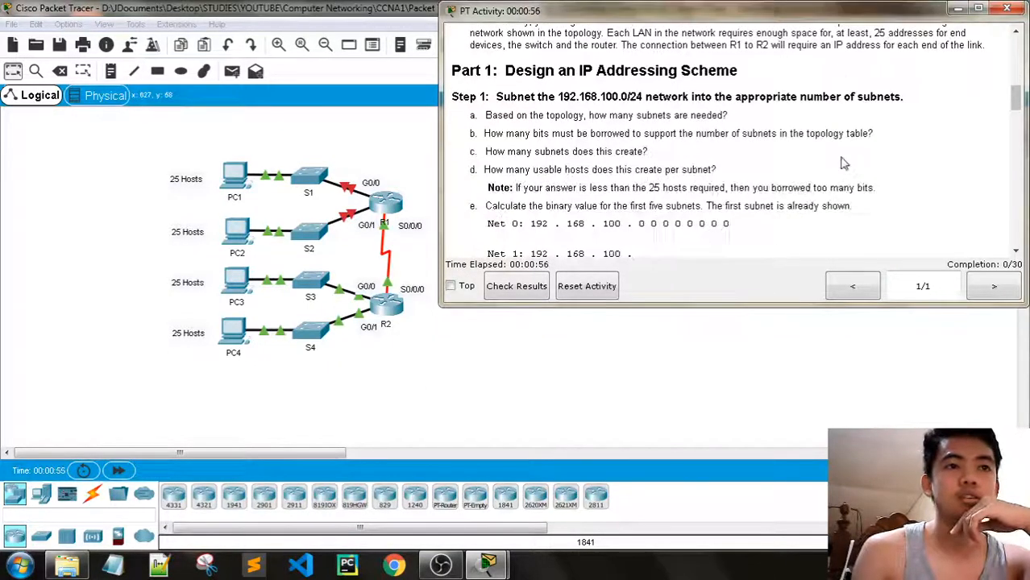
scroll(603, 133, up, 2)
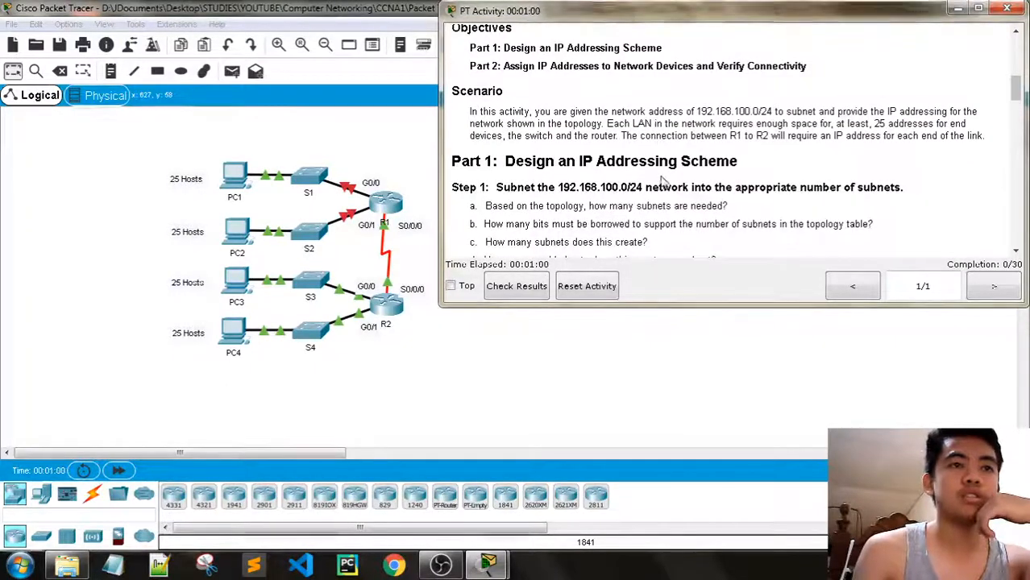
scroll(504, 162, down, 1)
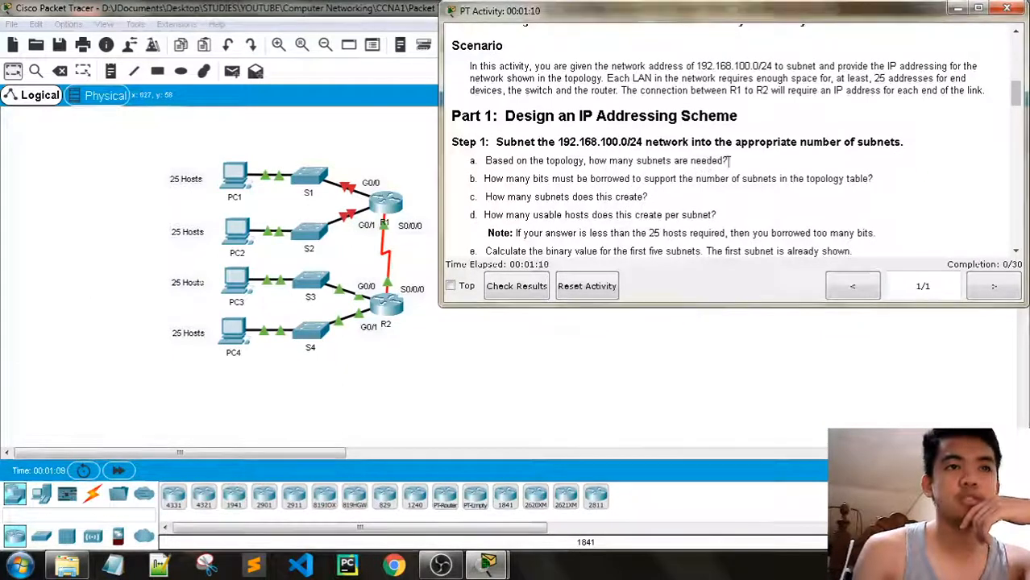
scroll(740, 167, down, 1)
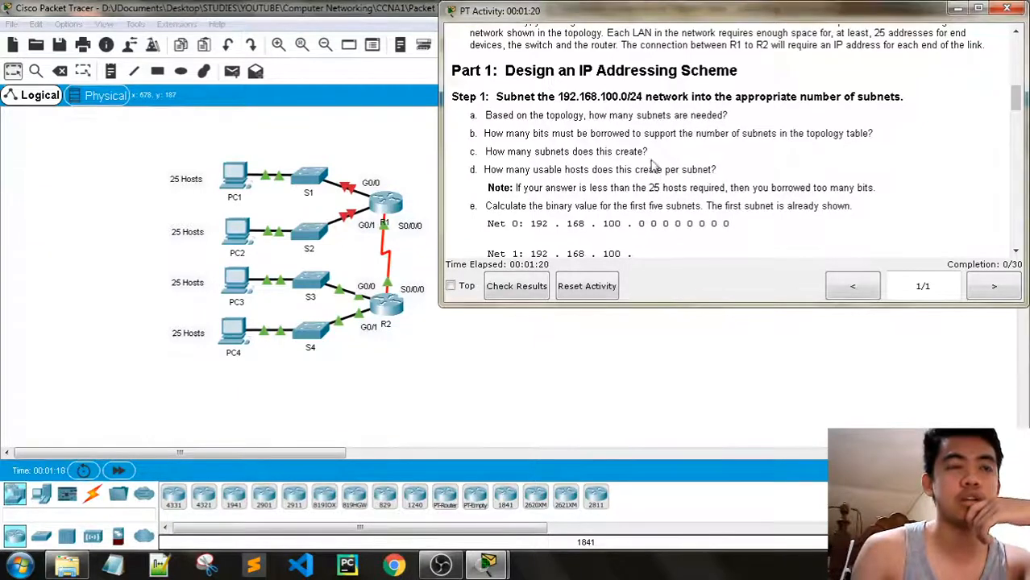
Open a blank Notepad document and set its font size to 20
click(113, 564)
click(580, 66)
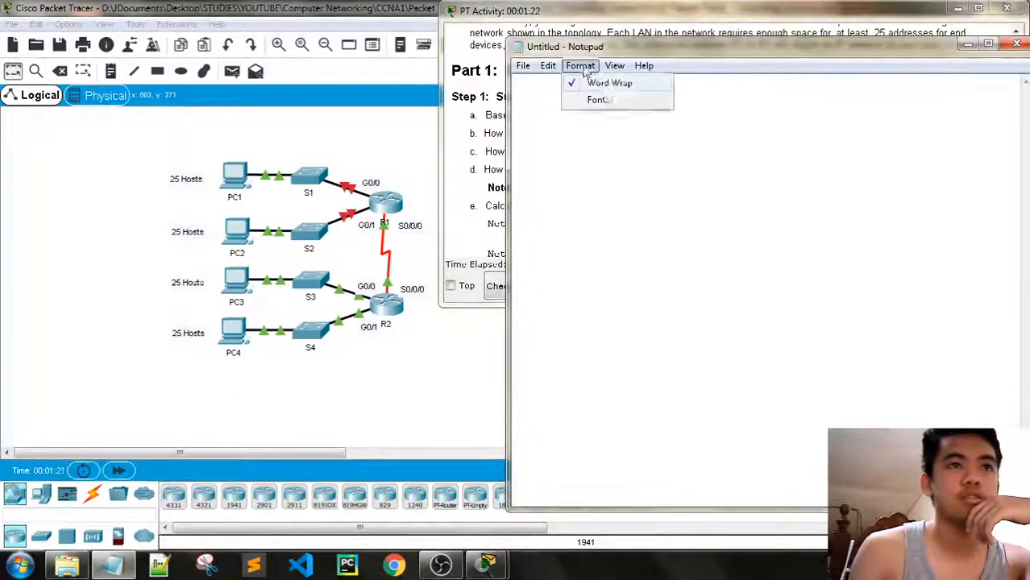
click(603, 99)
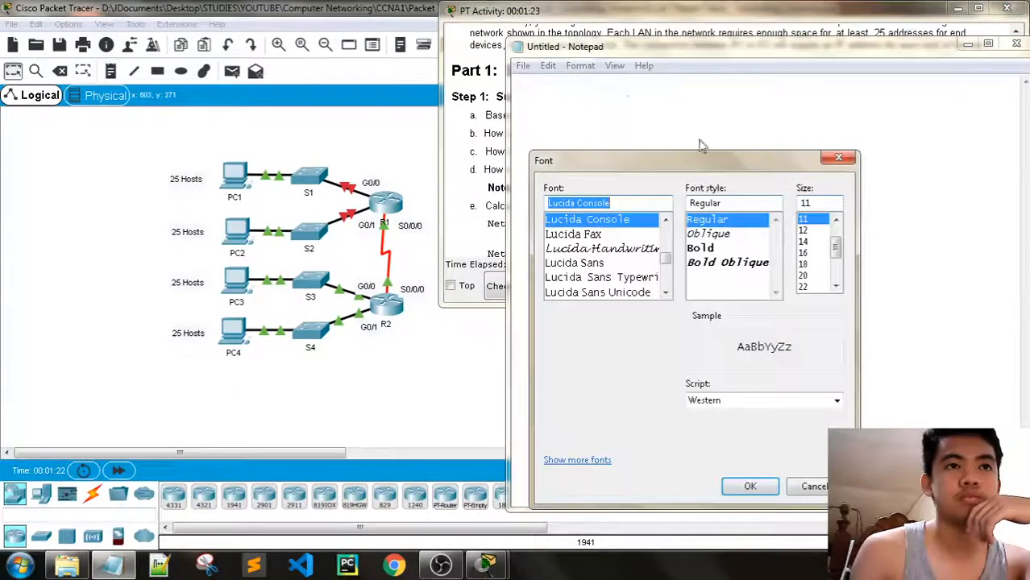
click(804, 275)
click(749, 486)
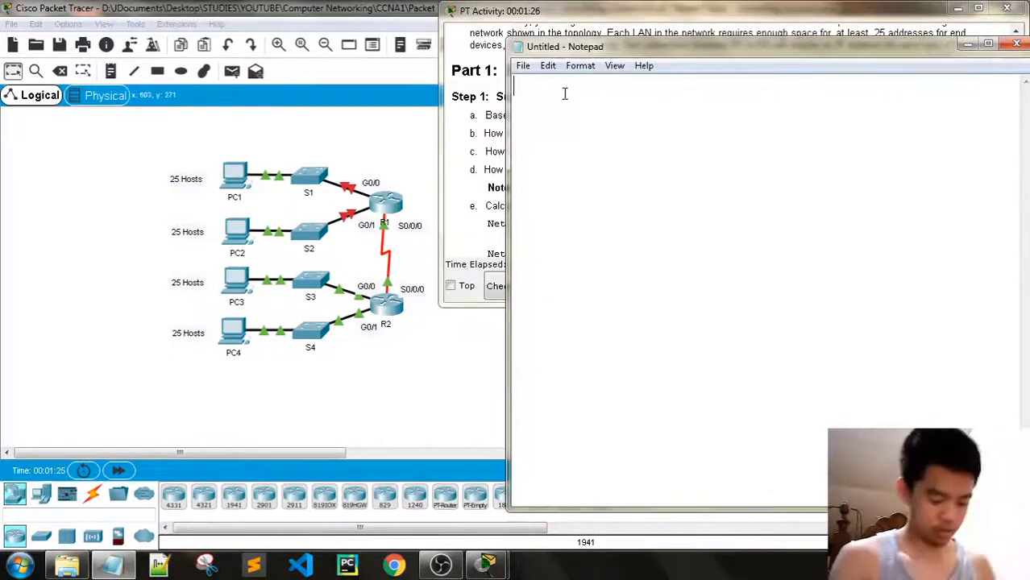
Note "5 subnets" as the first answer and place the narrowed Notepad window beside the activity instructions
text(5 subnets)
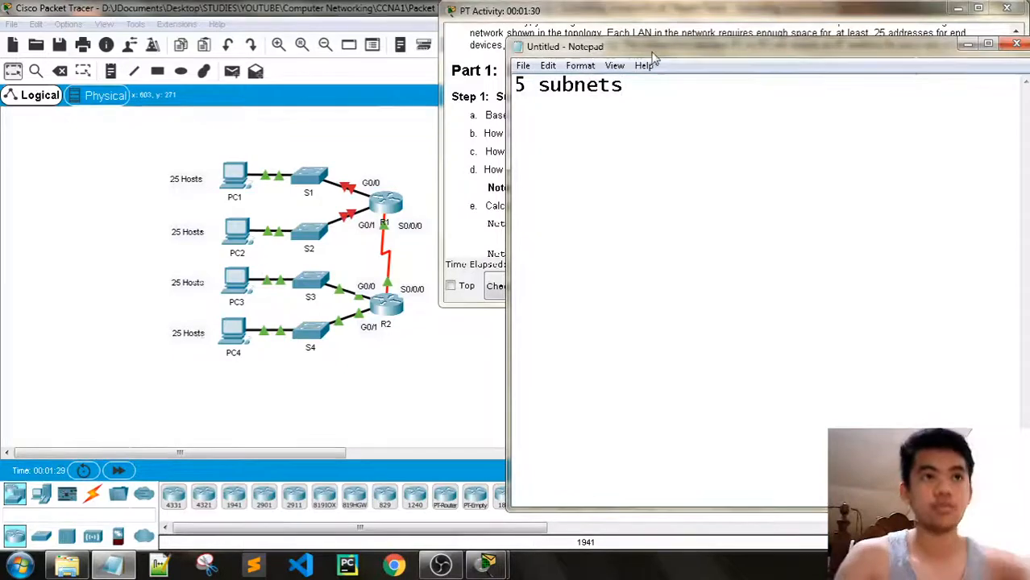
drag(612, 45, 168, 36)
drag(590, 95, 412, 80)
drag(292, 42, 256, 35)
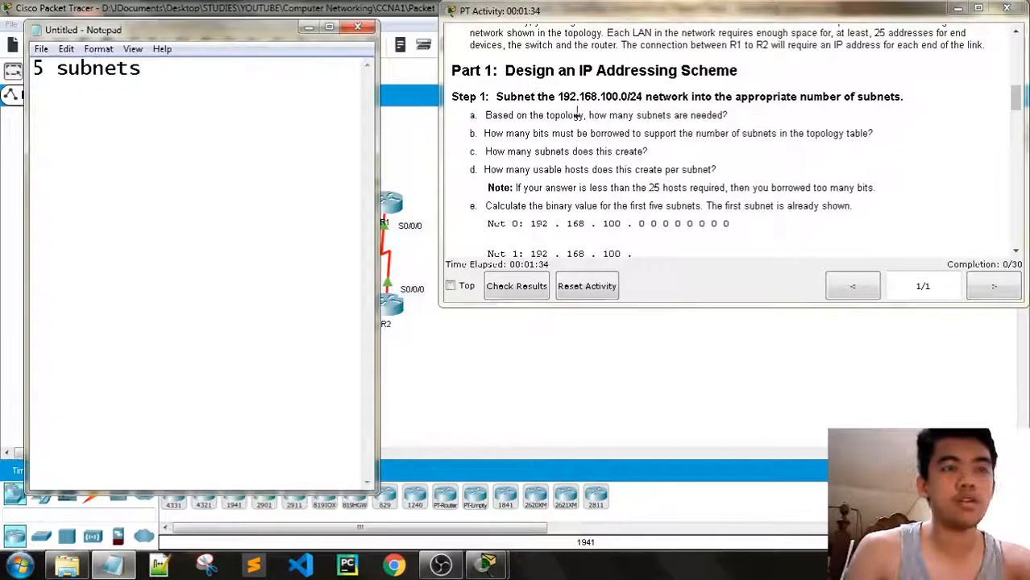
click(610, 22)
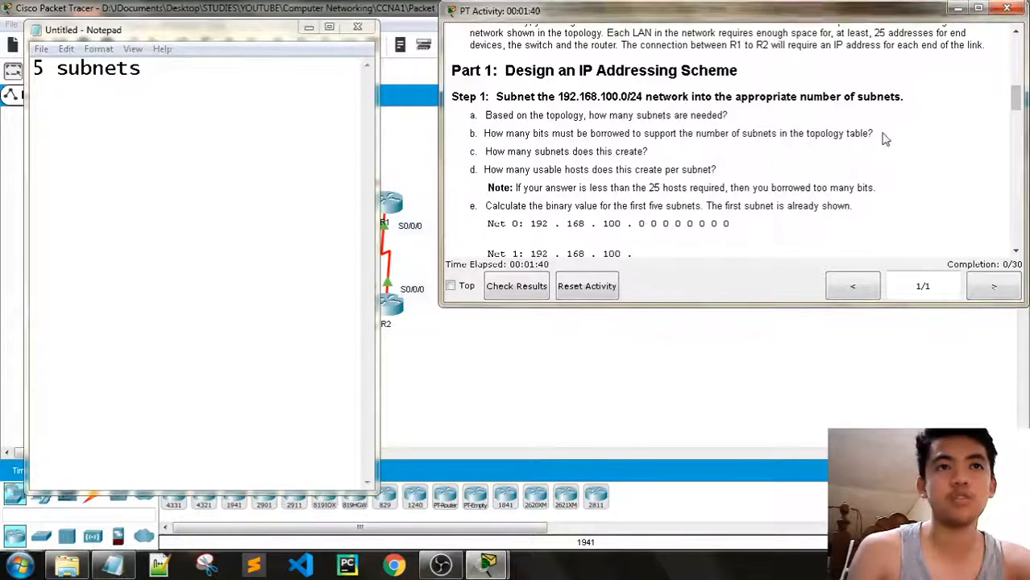
Add "3 borrowed bits" on a new line below the subnet count in the notes
click(182, 68)
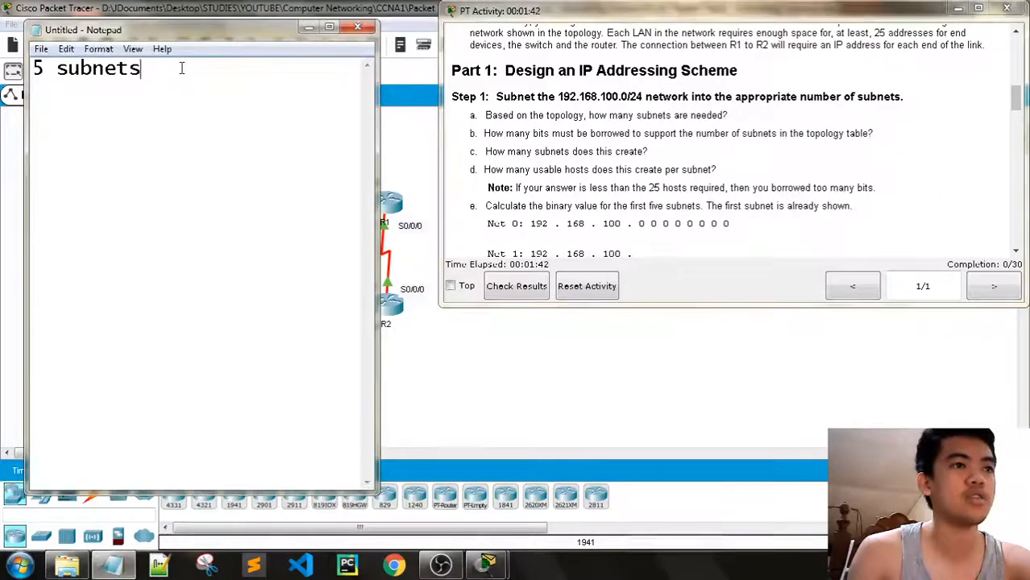
key(Return)
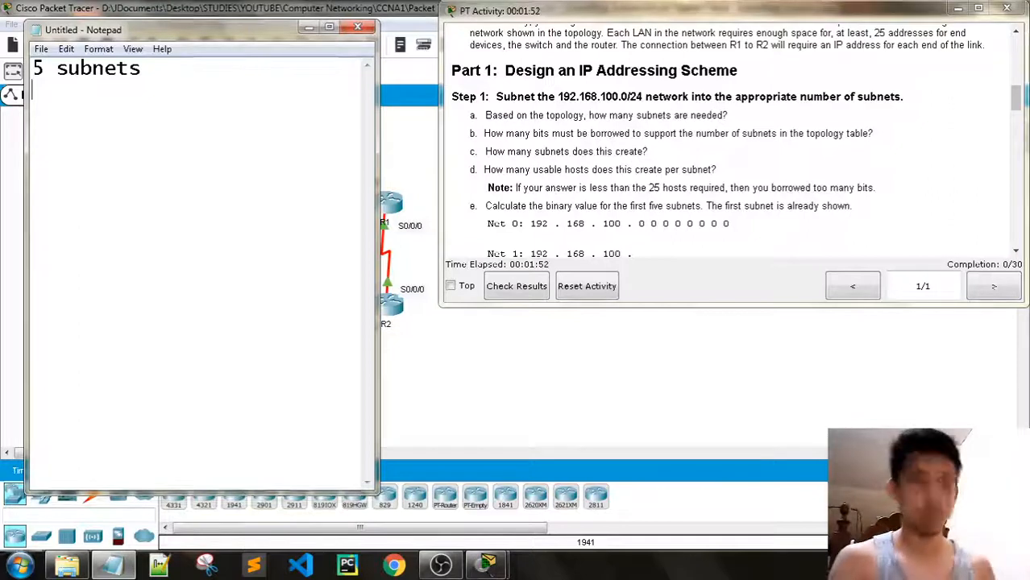
text(borrowed bits)
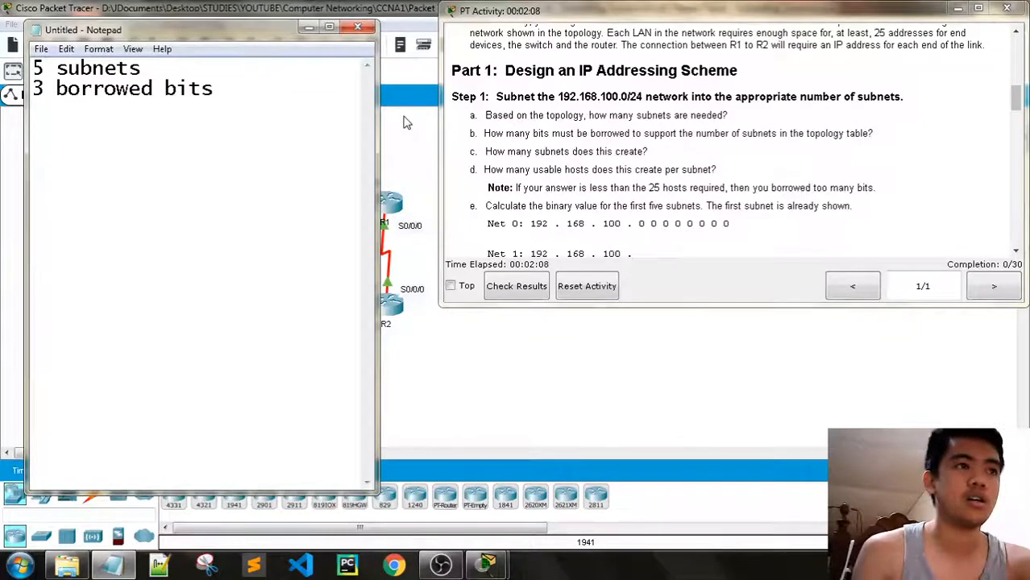
drag(205, 55, 263, 387)
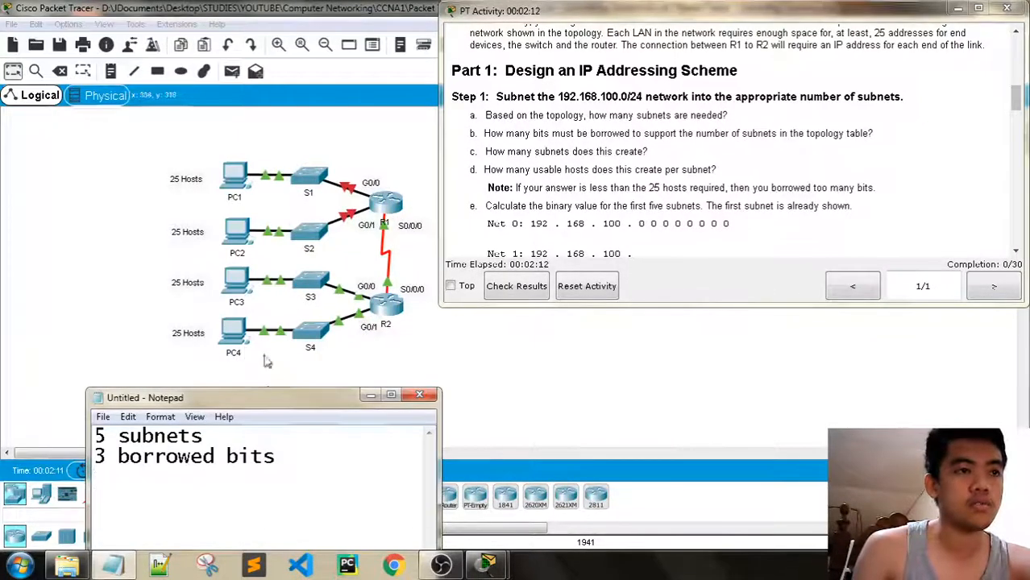
drag(270, 411, 228, 35)
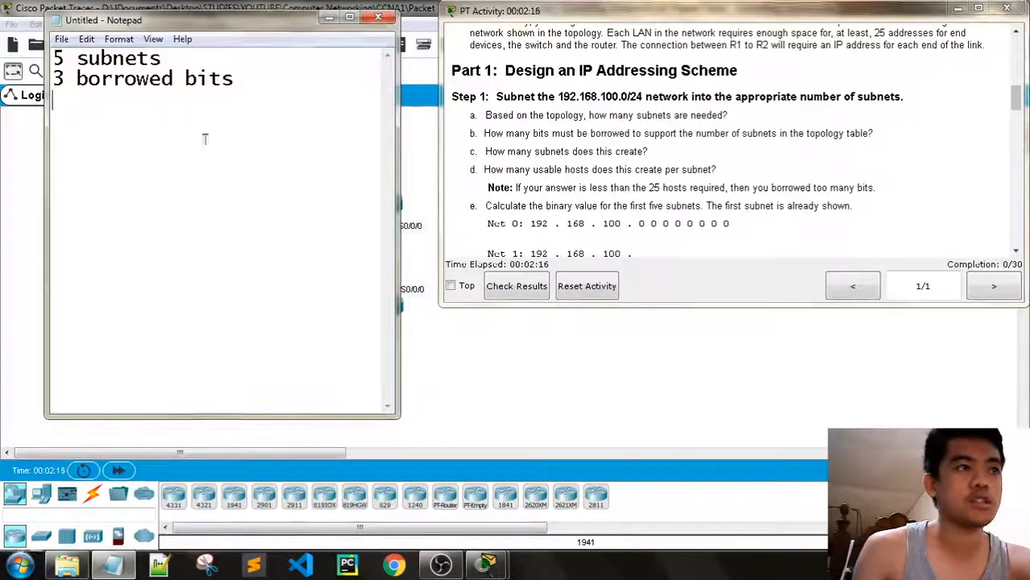
drag(188, 61, 51, 59)
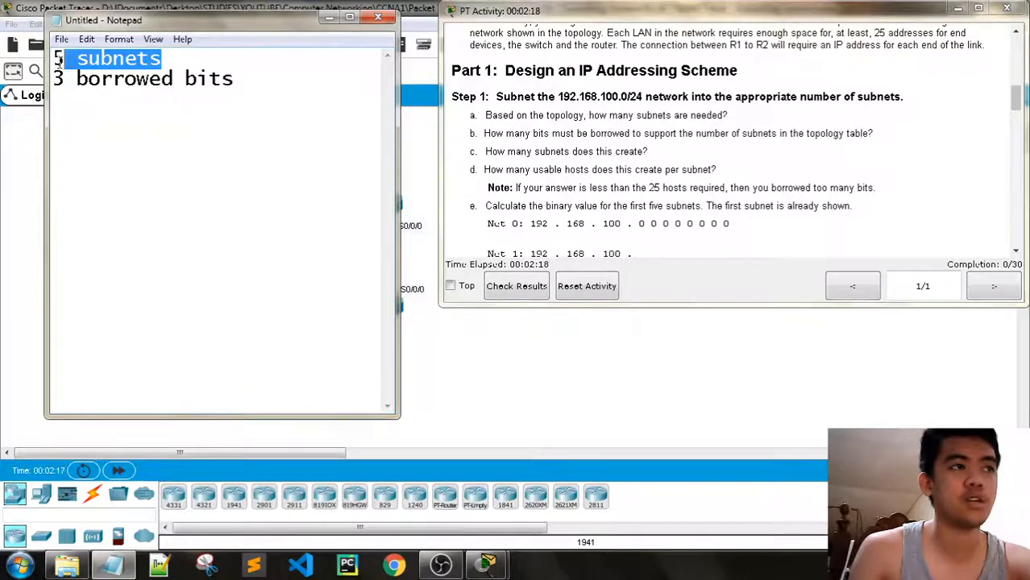
click(129, 109)
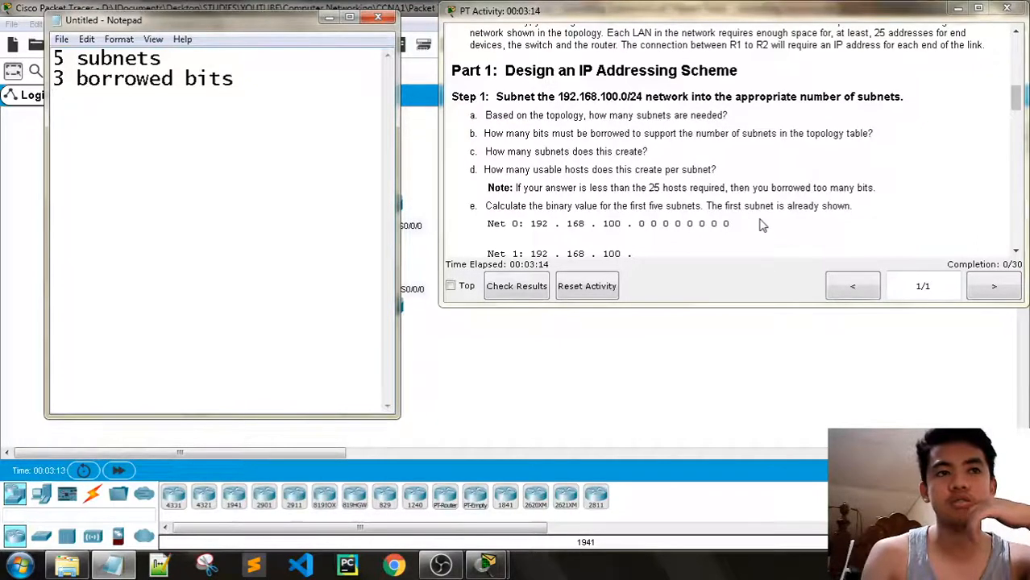
Find the binary subnet question in the instructions and note Net 1's last octet as 00100000, below a blank line
drag(1017, 105, 1021, 121)
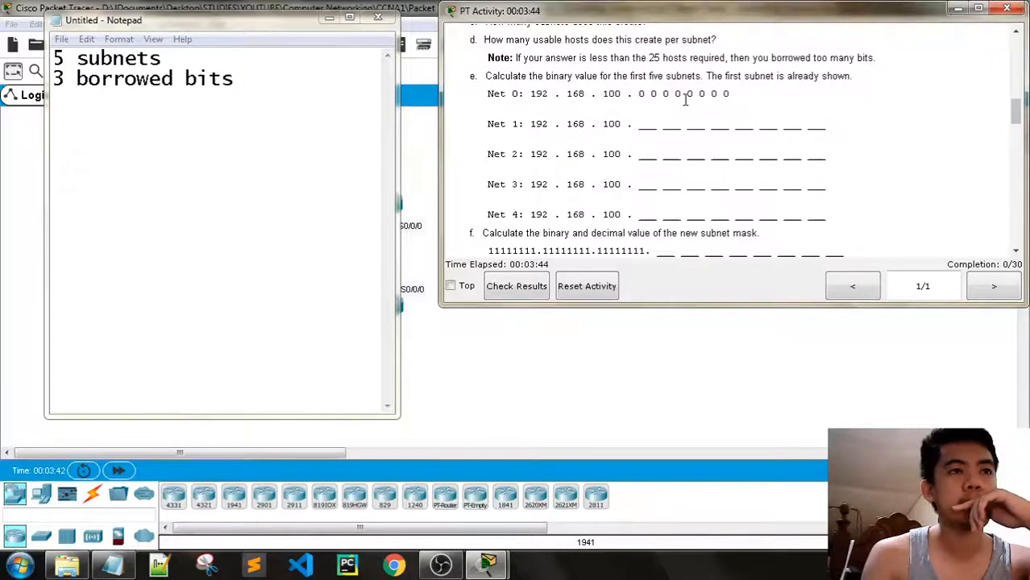
click(113, 107)
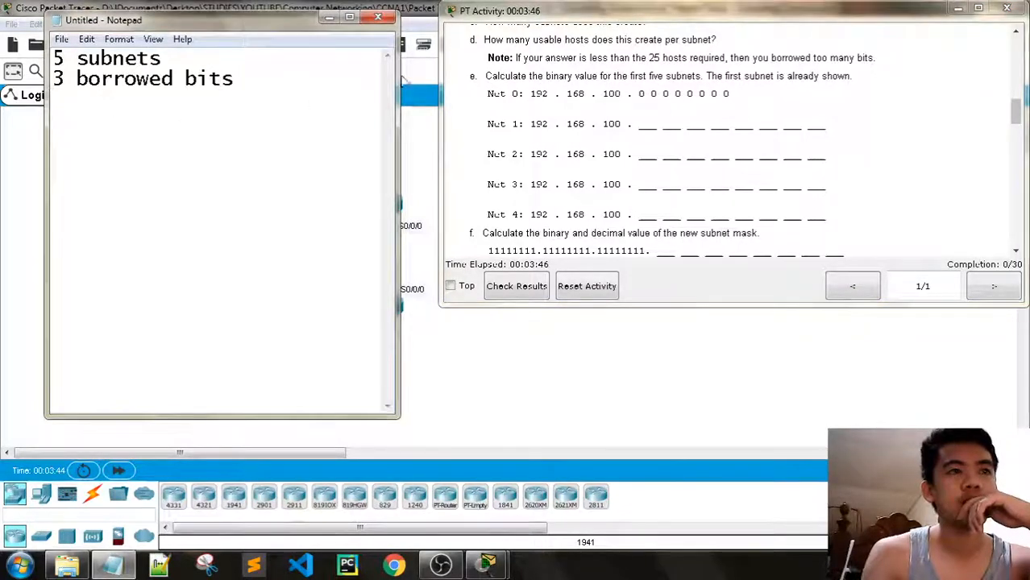
click(686, 98)
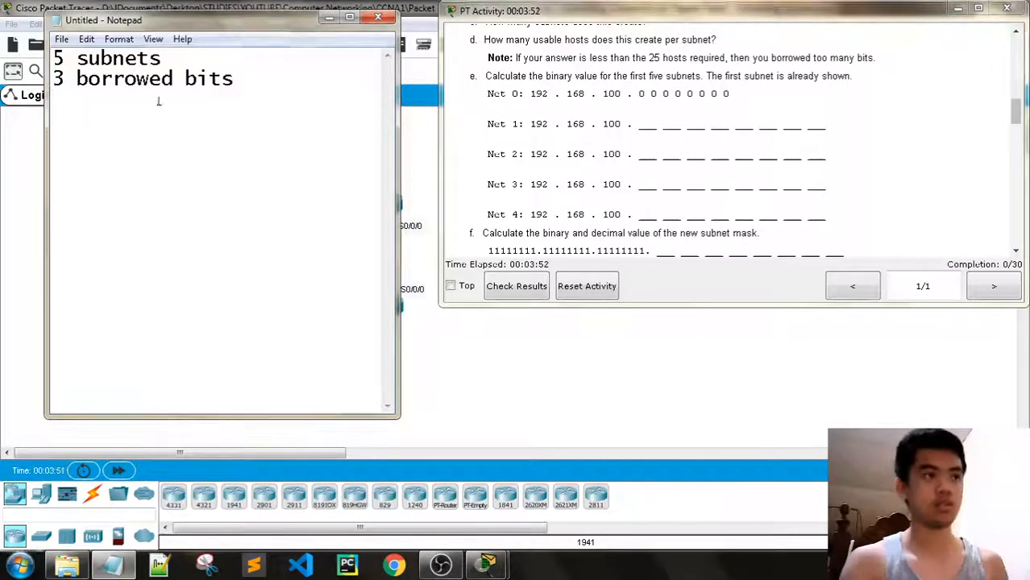
click(254, 89)
drag(254, 89, 52, 63)
click(53, 97)
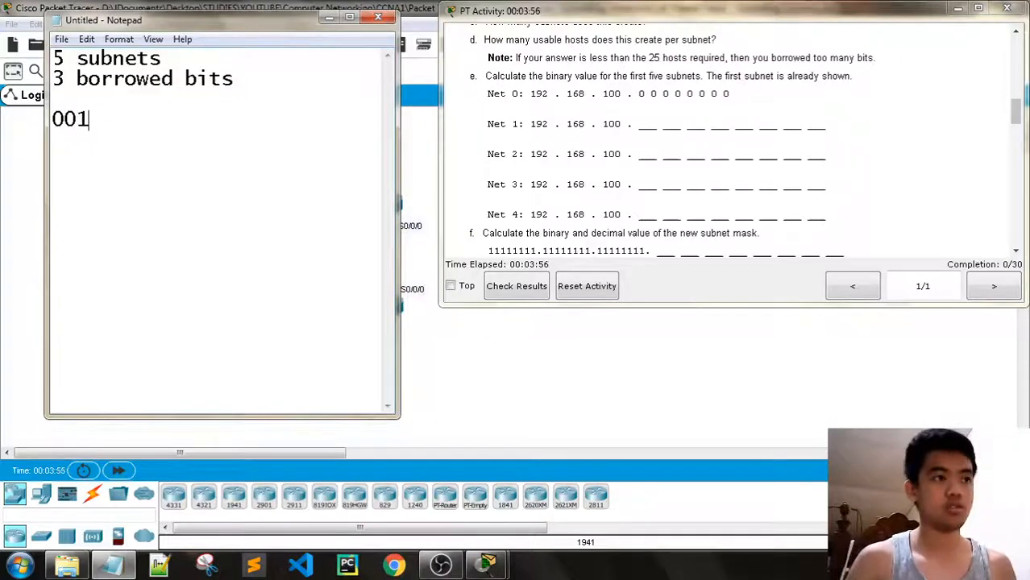
text(00100)
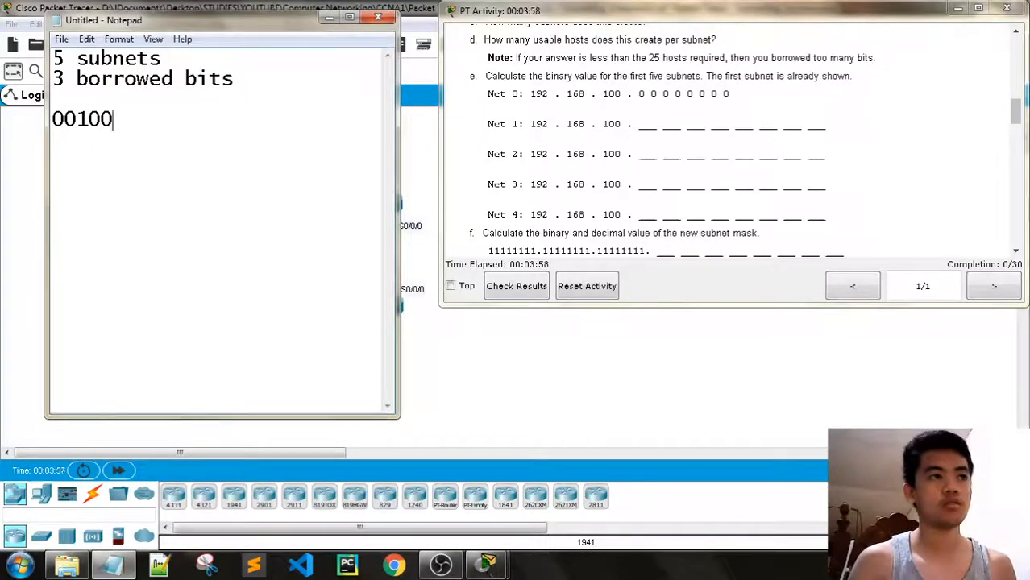
text(000)
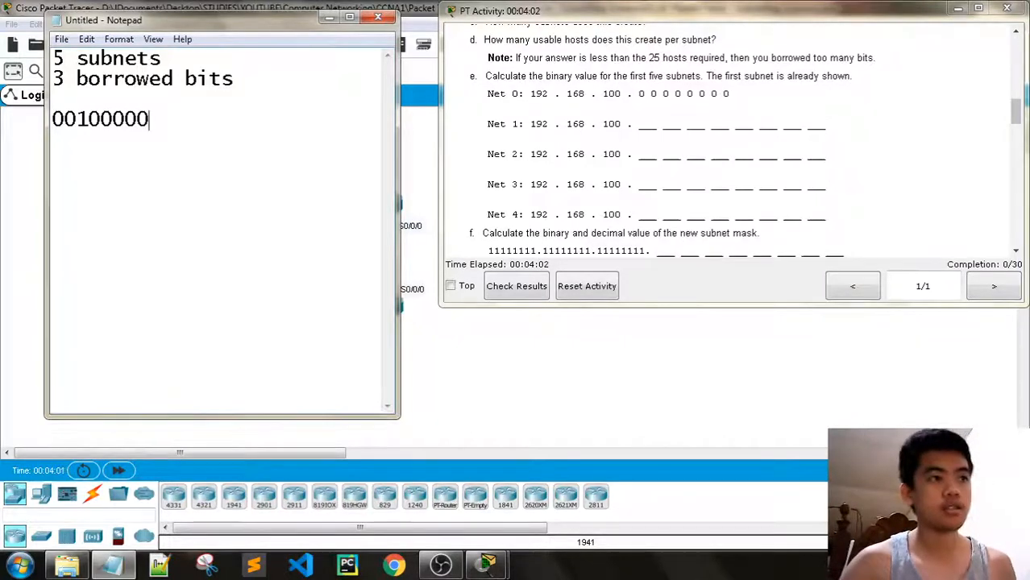
key(Return)
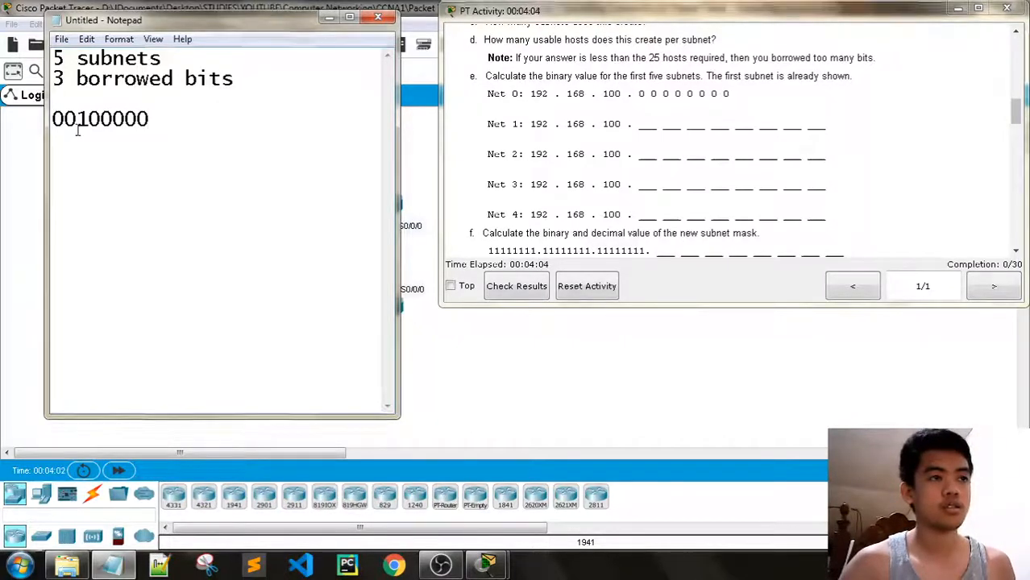
Note the last octets of Net 2, Net 3 and Net 4 on separate lines as 01000000, 01100000 and 10000000
text(010)
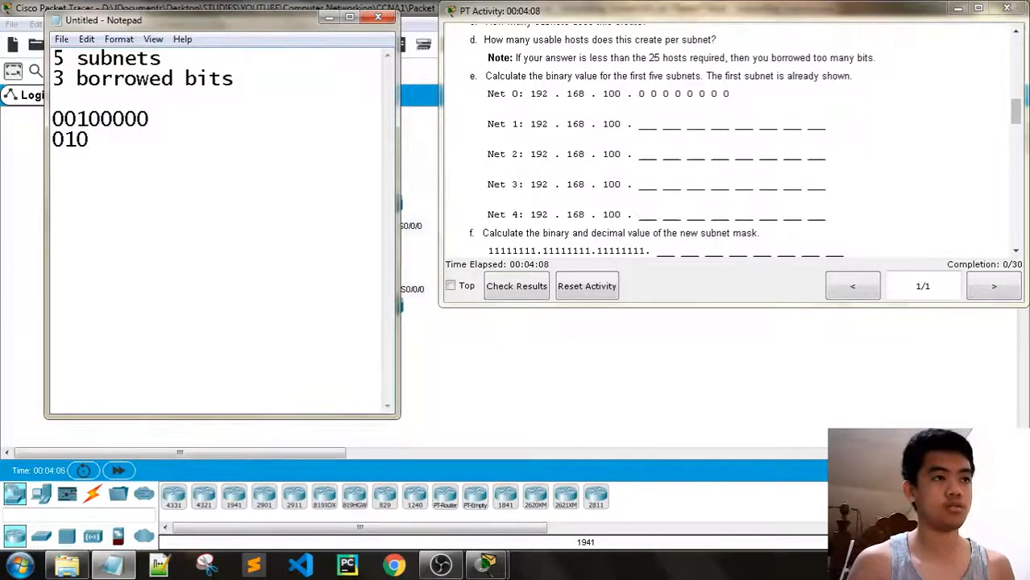
text(00000)
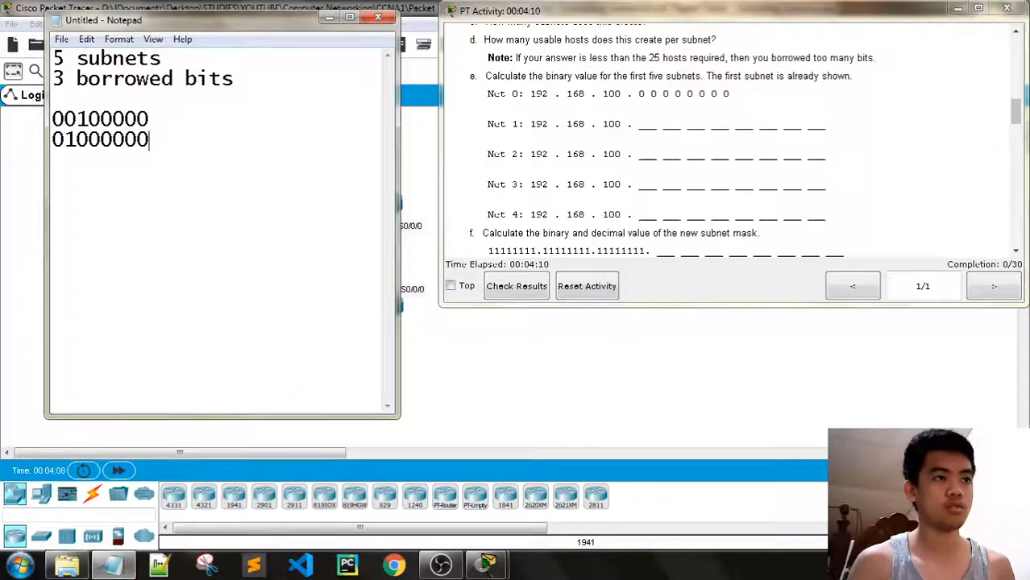
key(Return)
text(011000)
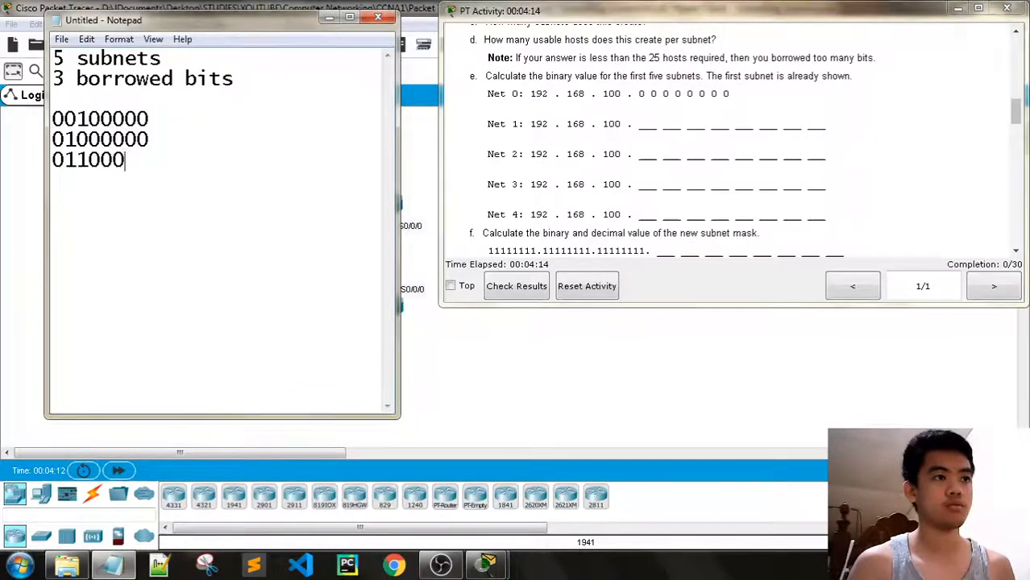
text(00)
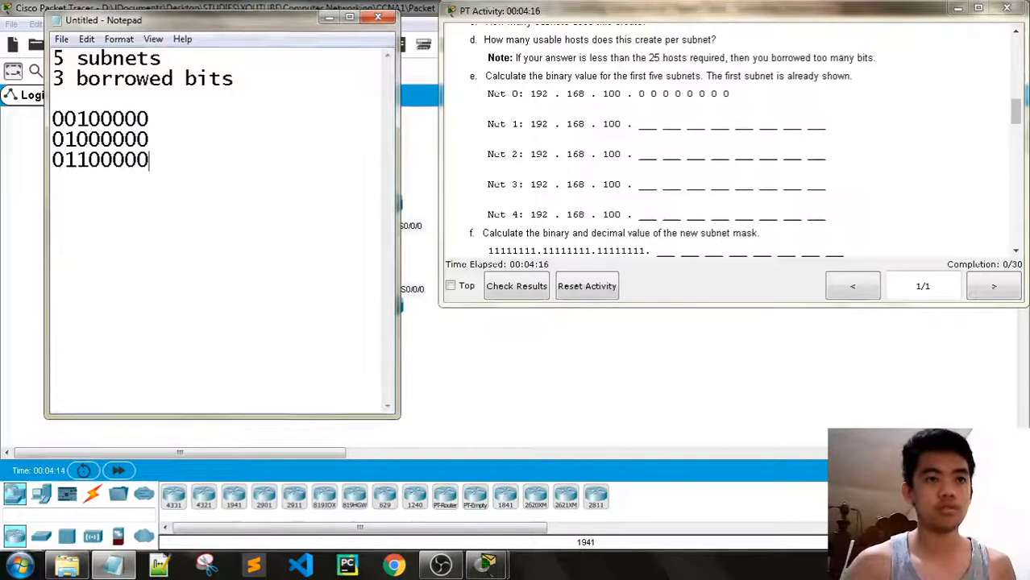
key(Return)
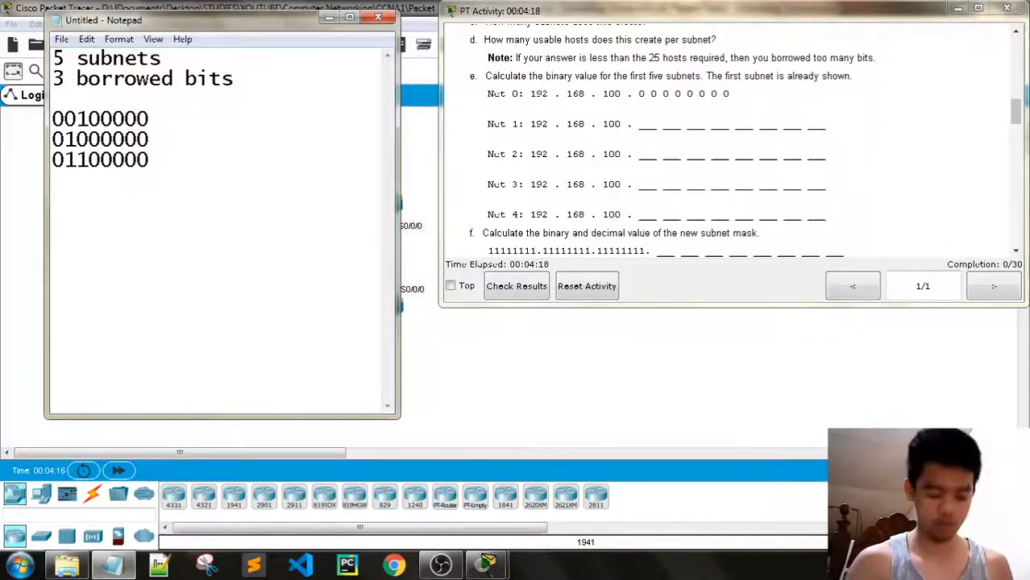
text(10000)
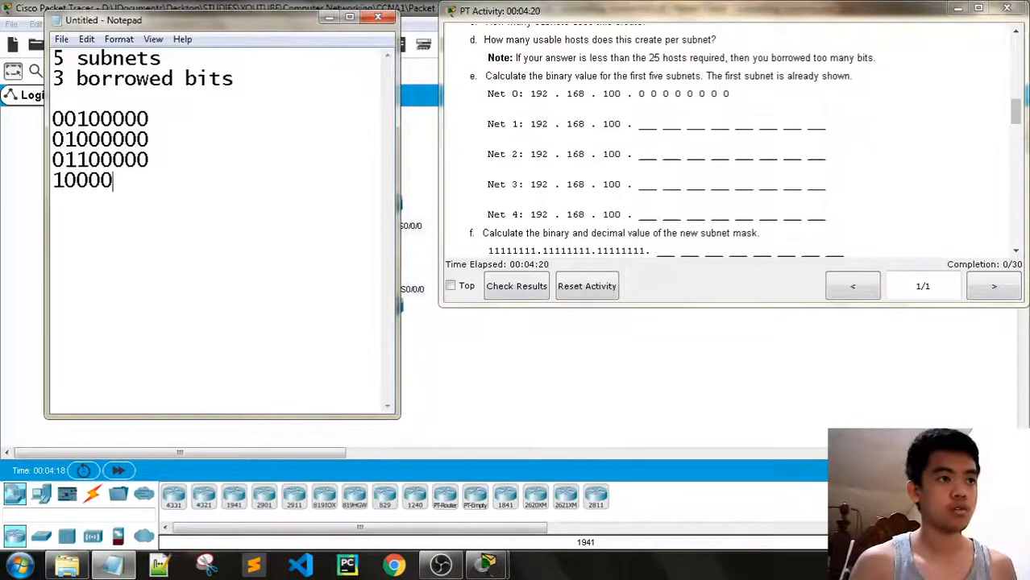
text(000)
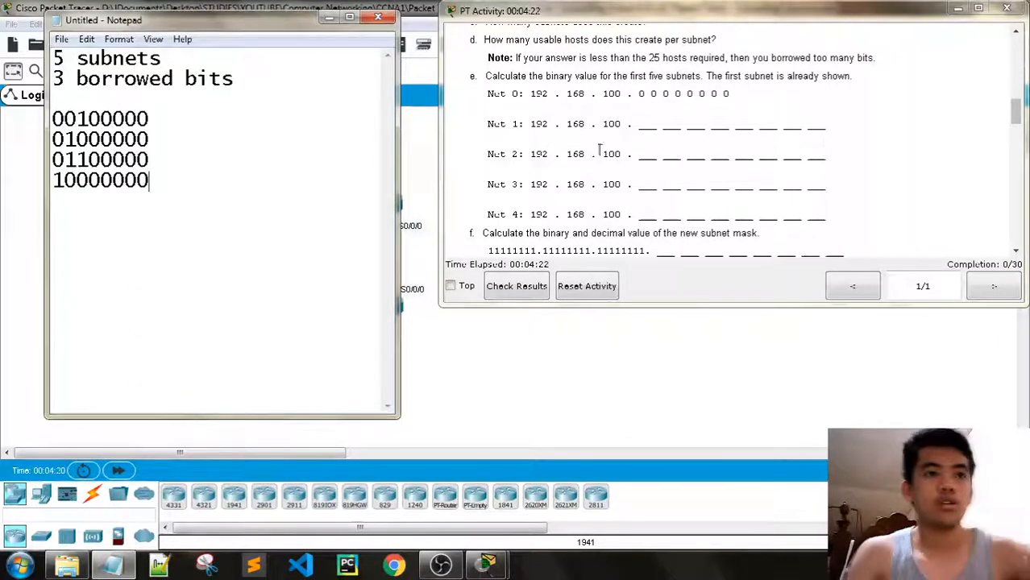
Find the new subnet mask question in the instructions and note the mask's last octet as 11100000, below a blank line
mouse_move(1017, 113)
mouse_down()
mouse_move(1021, 138)
mouse_move(1022, 122)
mouse_up()
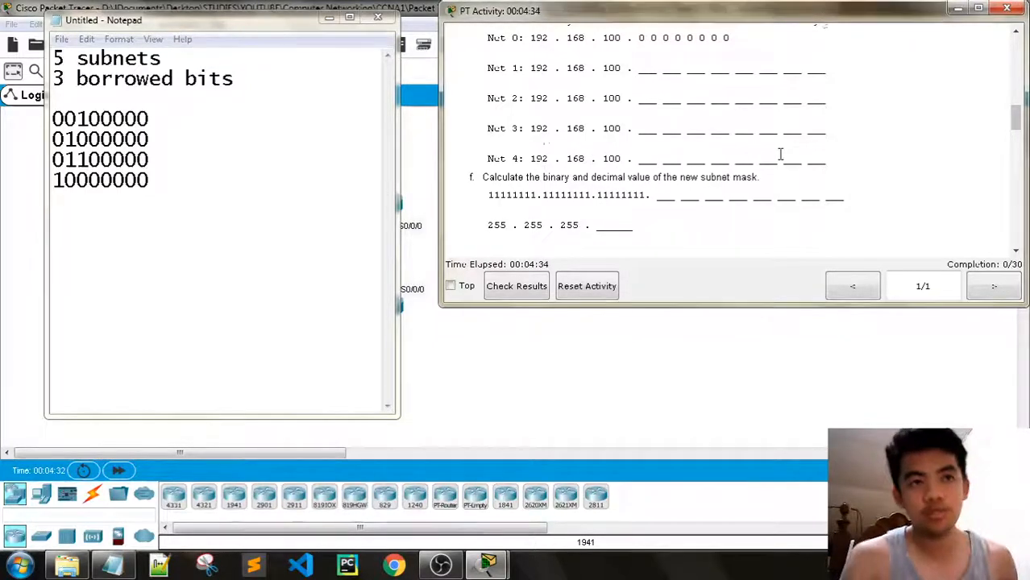
scroll(780, 153, down, 1)
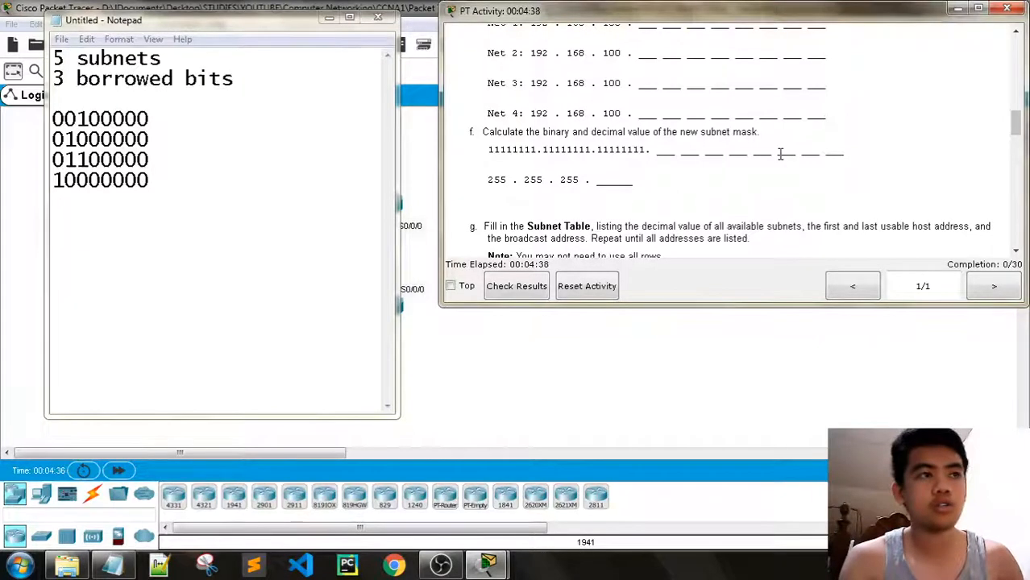
scroll(780, 155, up, 2)
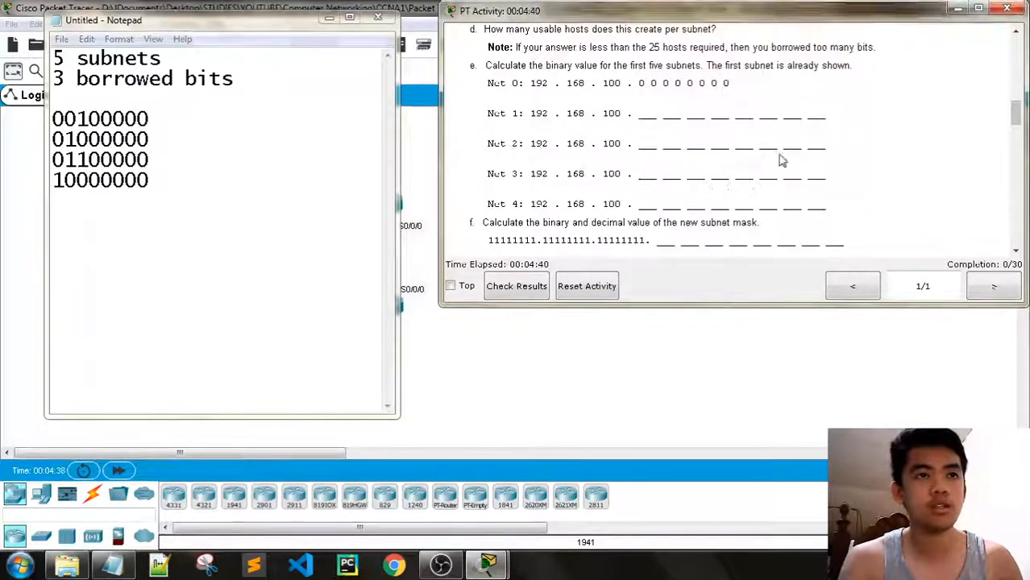
scroll(781, 160, down, 1)
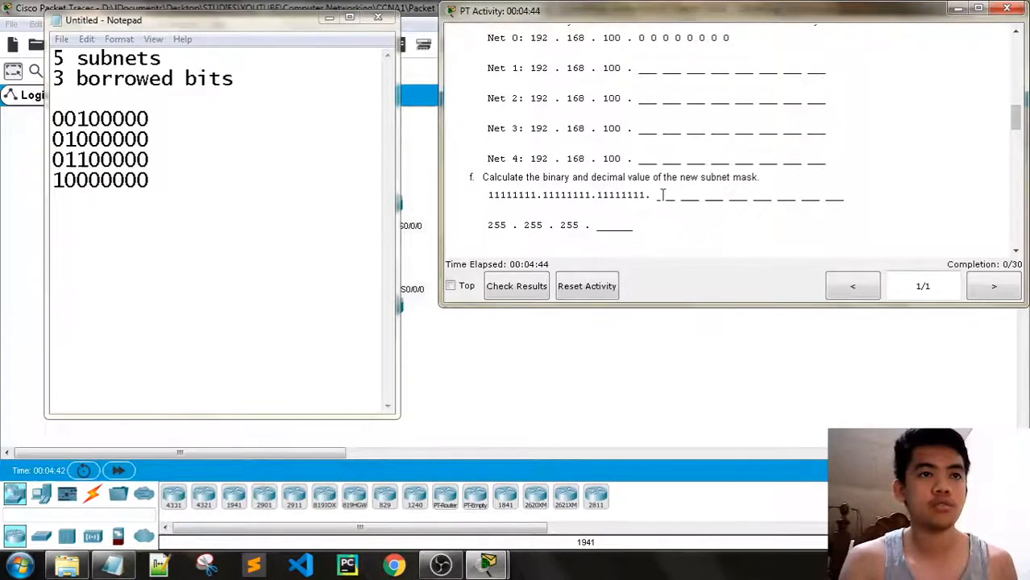
click(164, 200)
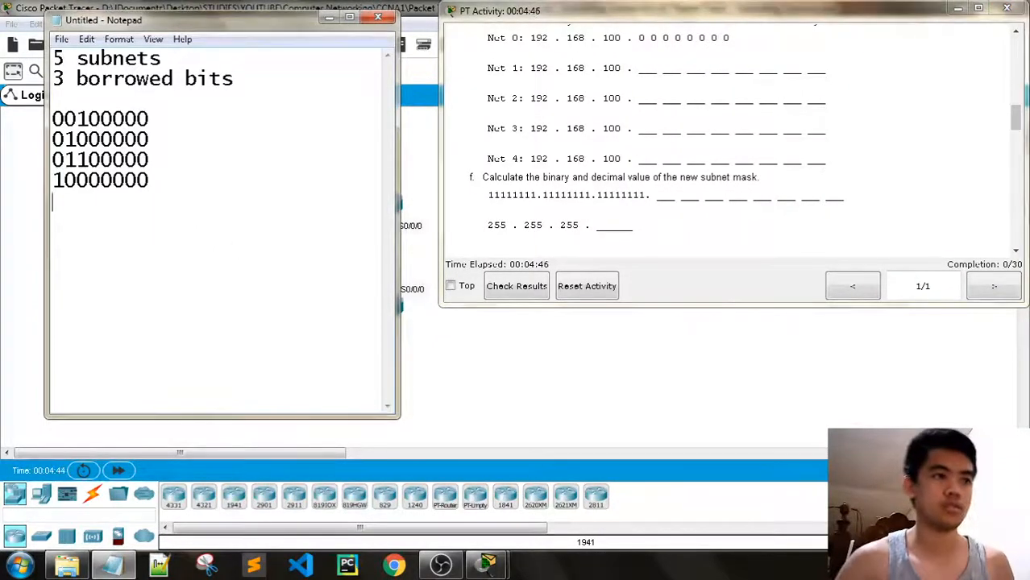
key(Return)
text(1110)
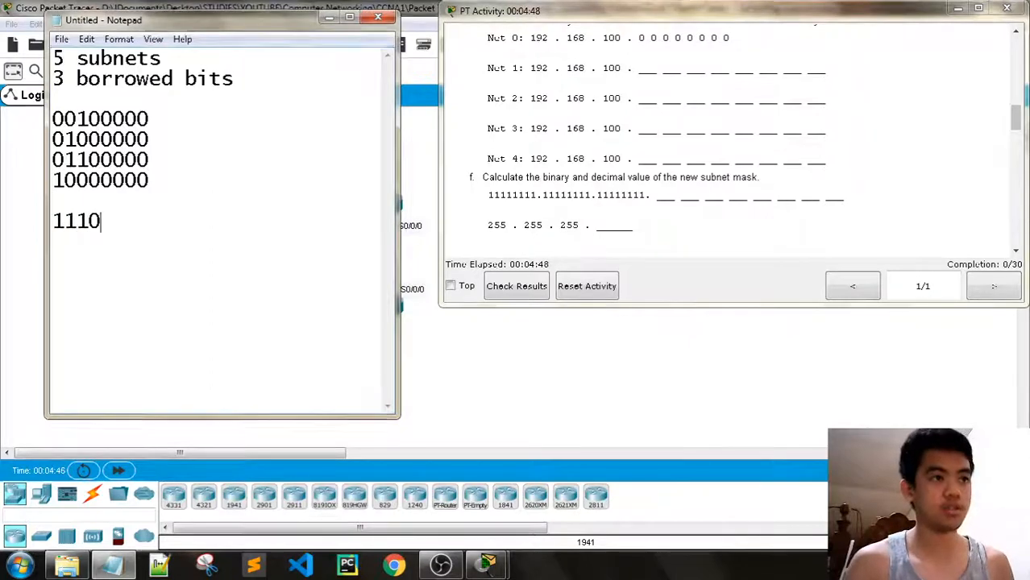
text(0000)
Add the mask's prefix and decimal form as "/27 - 255.255.255.224" on the line below the binary octet
key(Return)
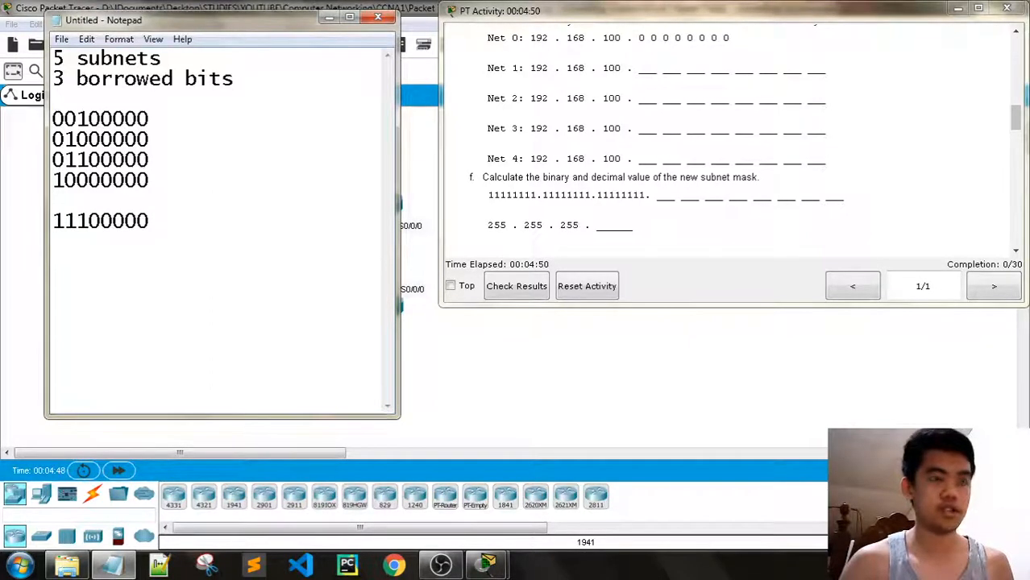
text(/27)
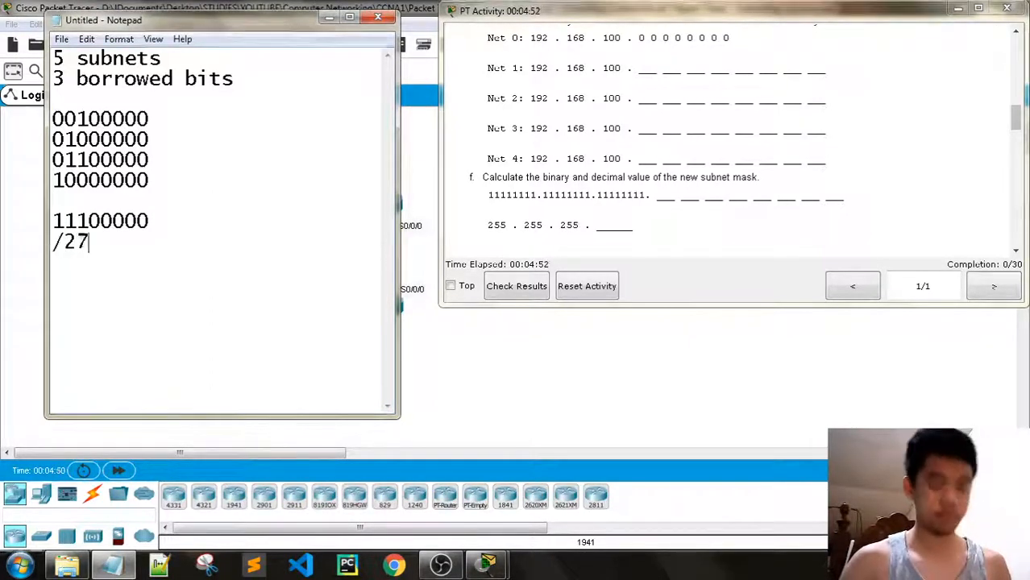
text( - )
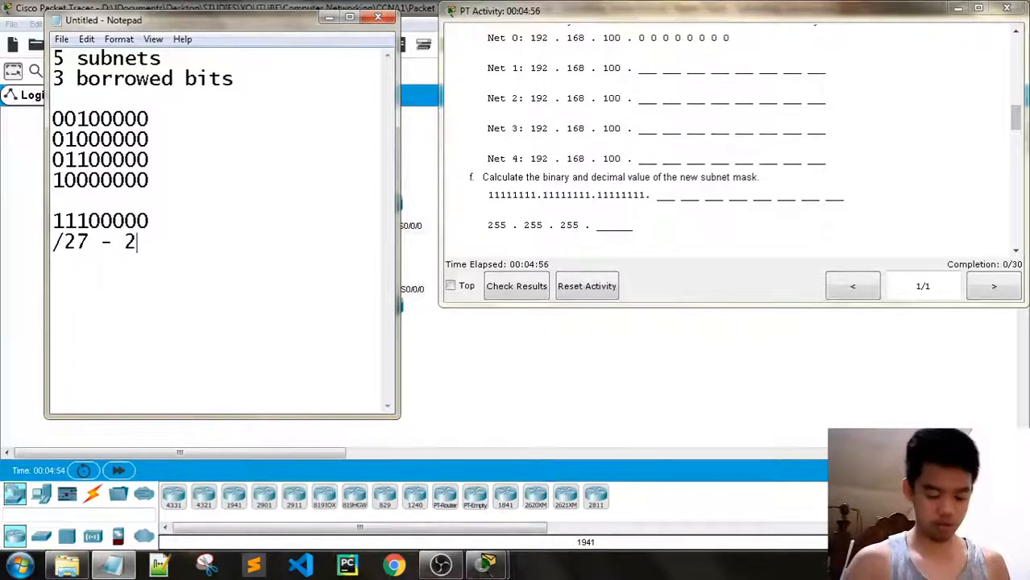
text(255.255.255)
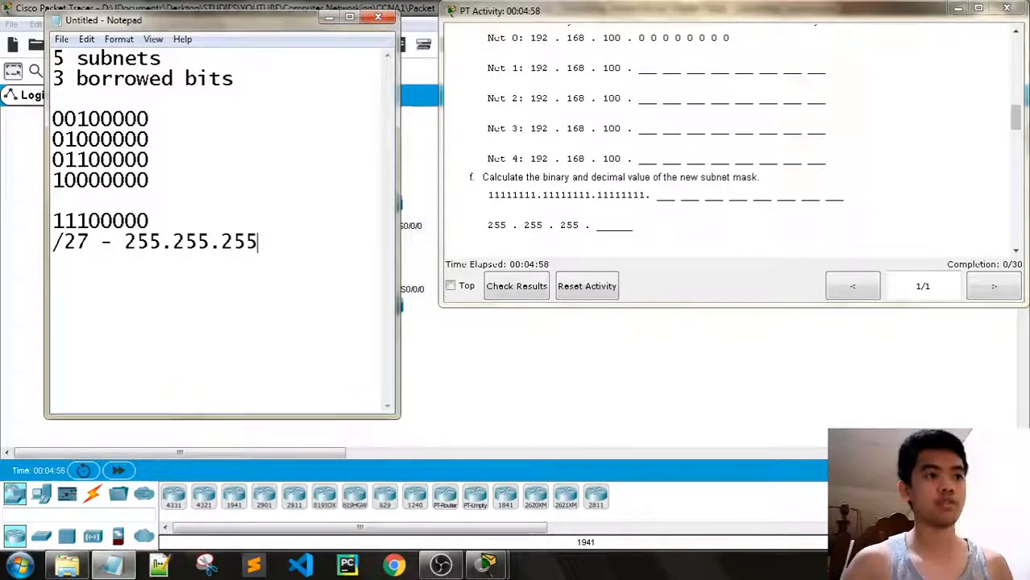
text(.224)
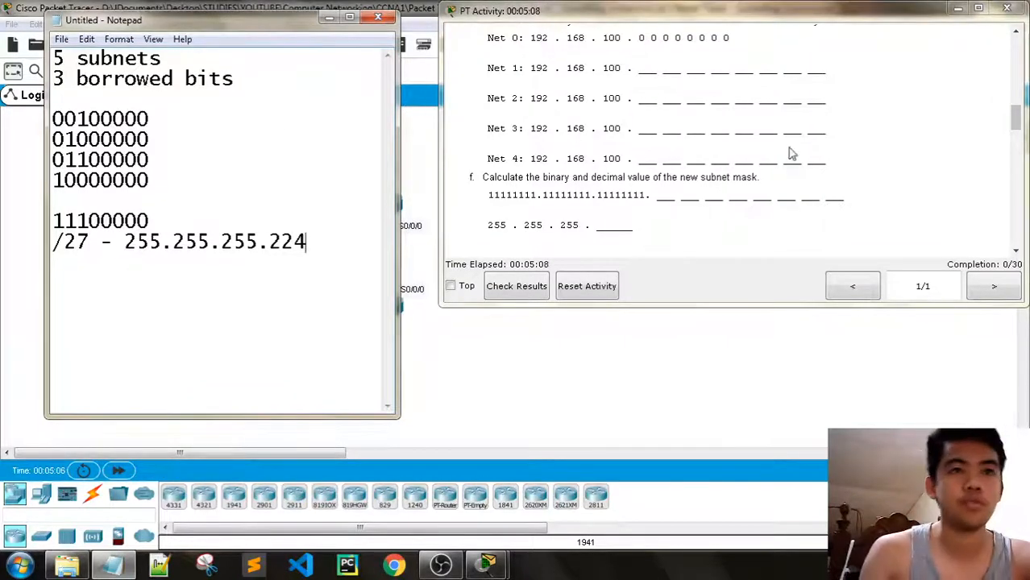
Examine the Subnet Table in the activity instructions, checking its columns, its rows and the note about unused rows
drag(1017, 123, 1020, 147)
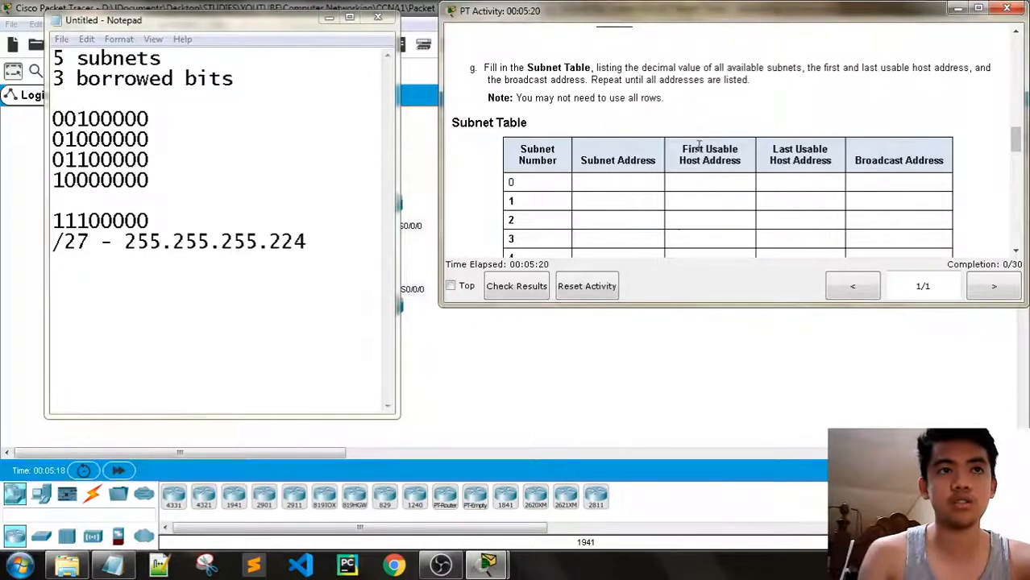
scroll(709, 149, down, 5)
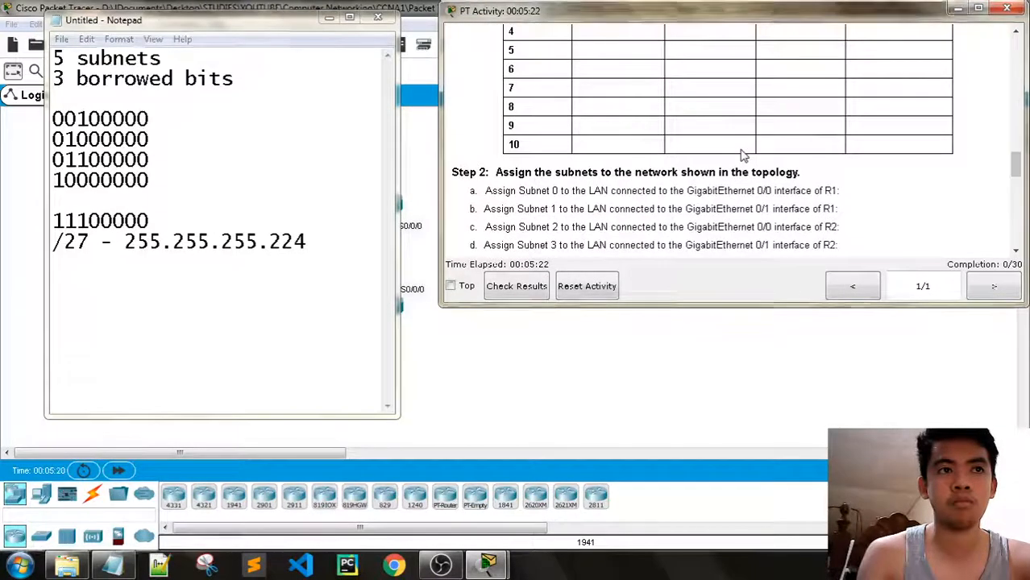
scroll(744, 155, up, 5)
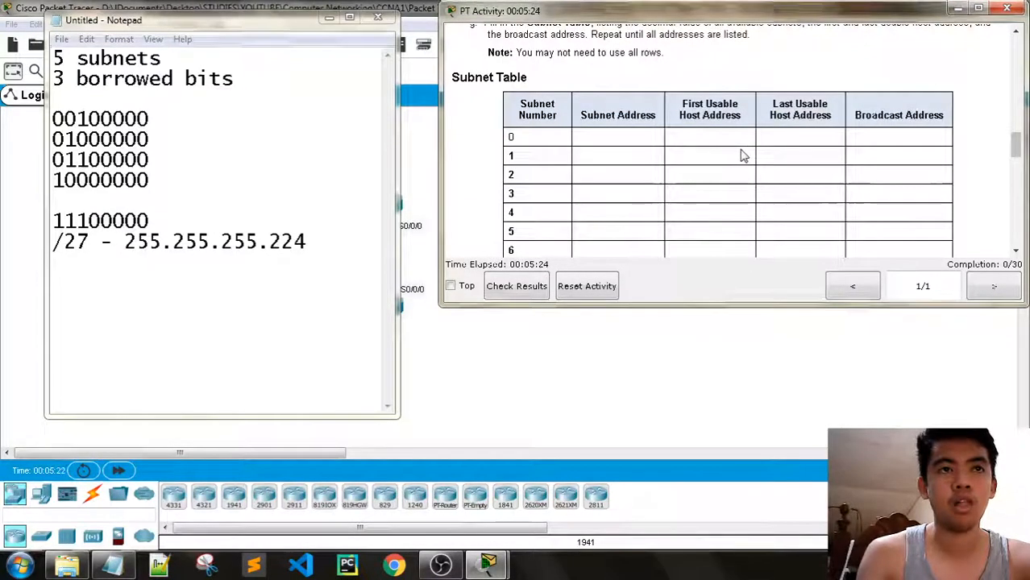
scroll(744, 154, up, 1)
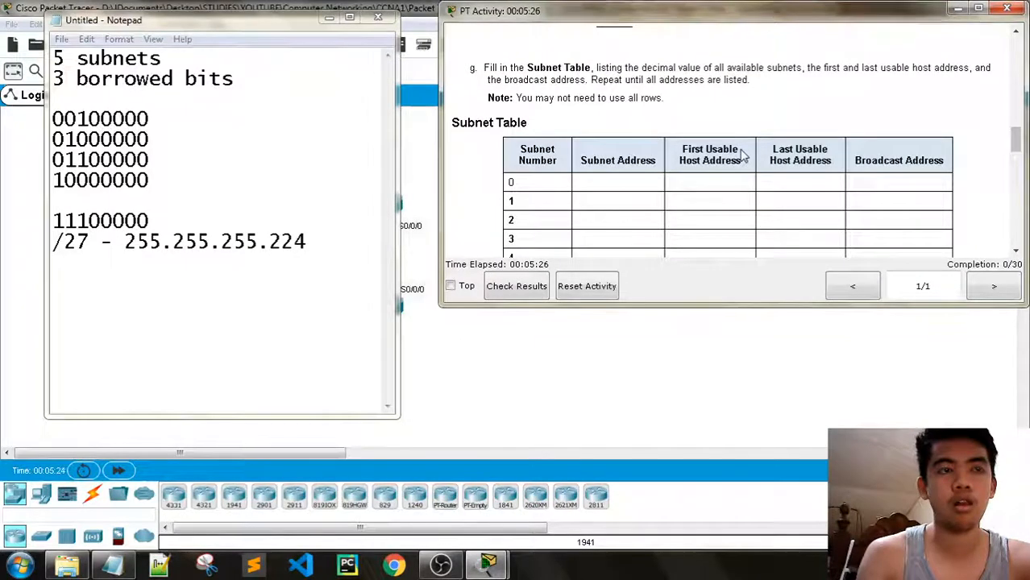
scroll(743, 155, down, 3)
scroll(744, 155, up, 1)
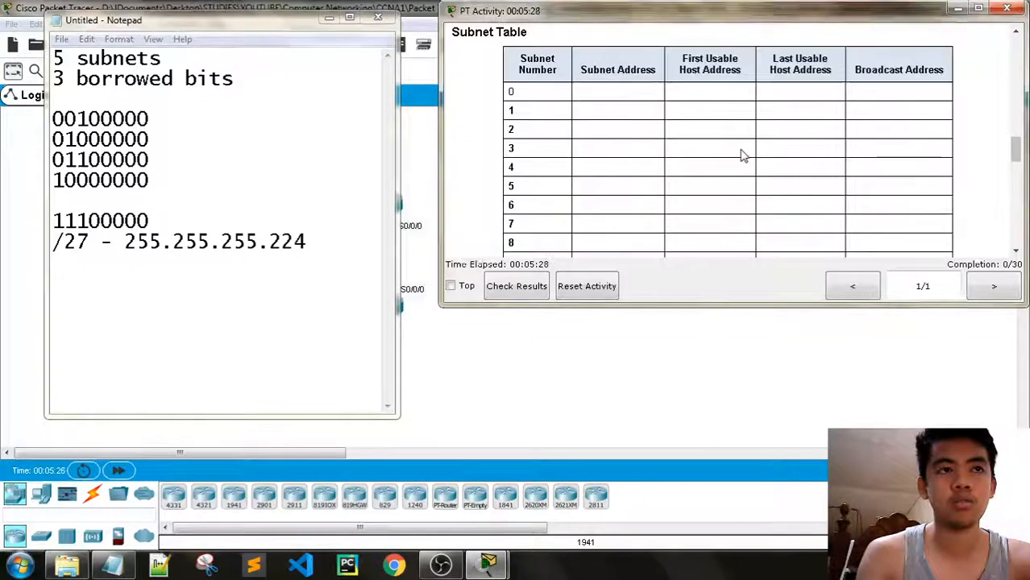
scroll(743, 155, up, 1)
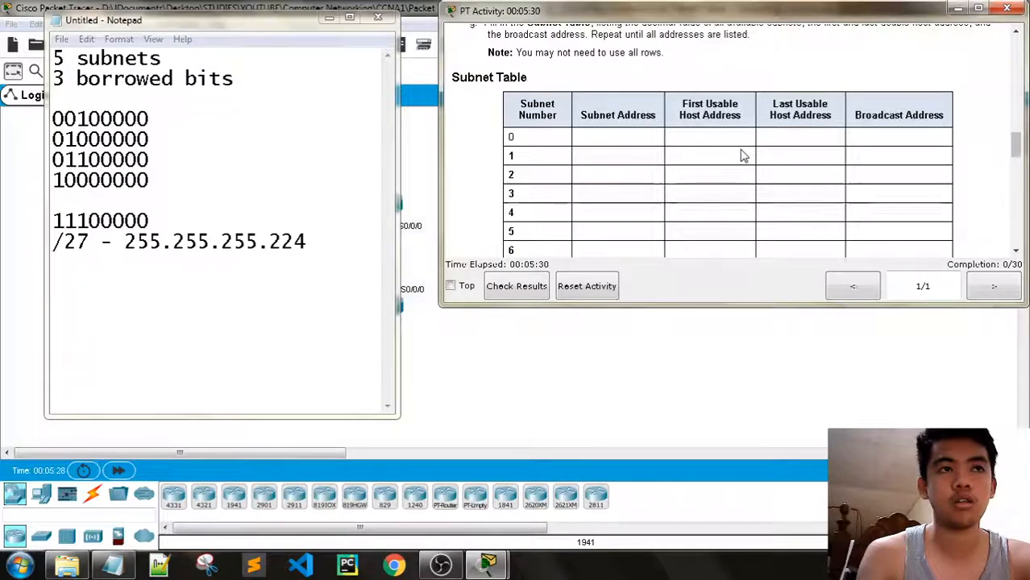
scroll(743, 155, down, 2)
scroll(743, 155, up, 1)
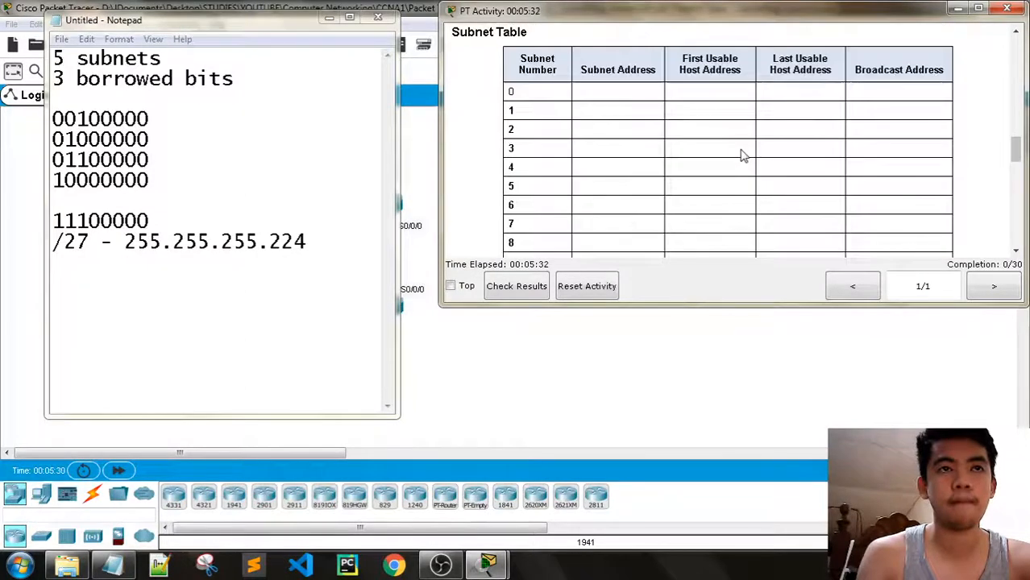
scroll(744, 154, up, 1)
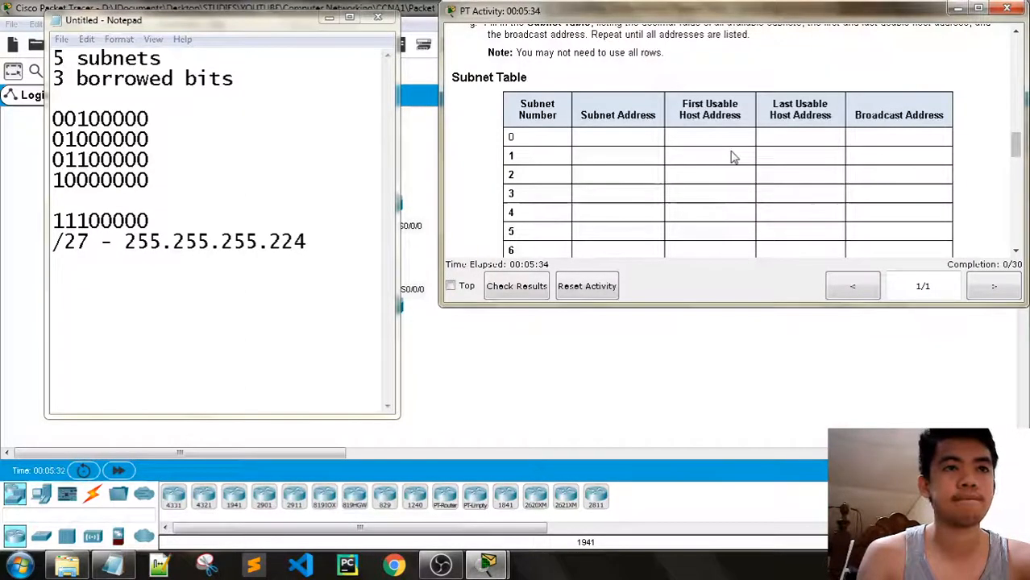
Reduce the font size of the notes and make the Notepad window taller and slightly wider
click(119, 40)
click(132, 76)
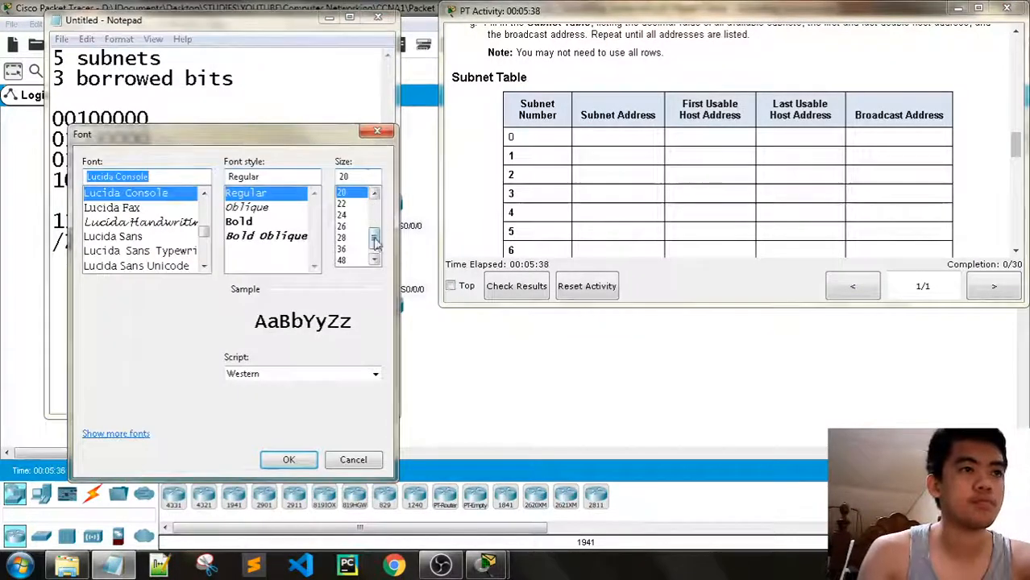
drag(374, 238, 374, 223)
click(342, 216)
click(288, 459)
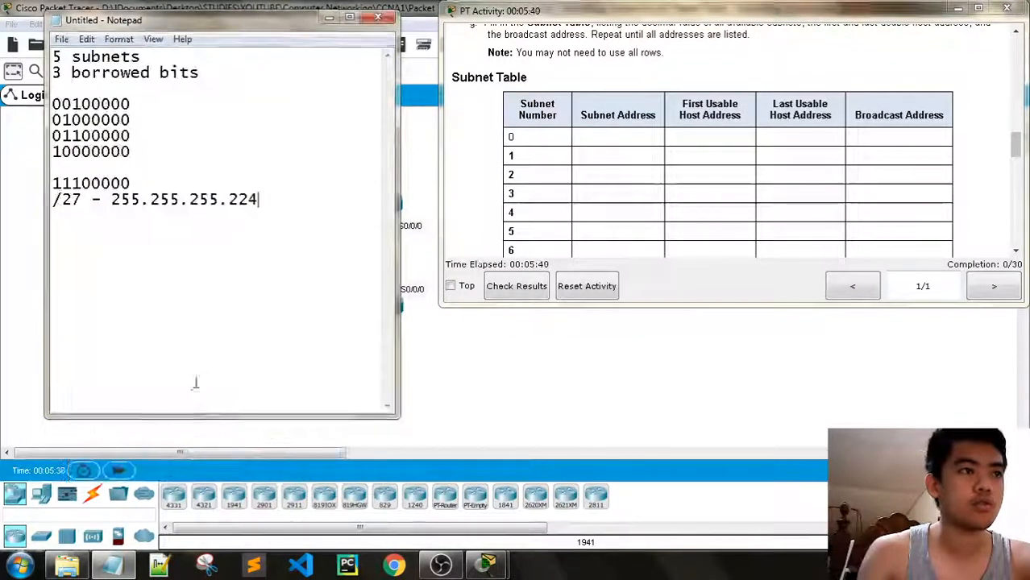
drag(227, 419, 227, 515)
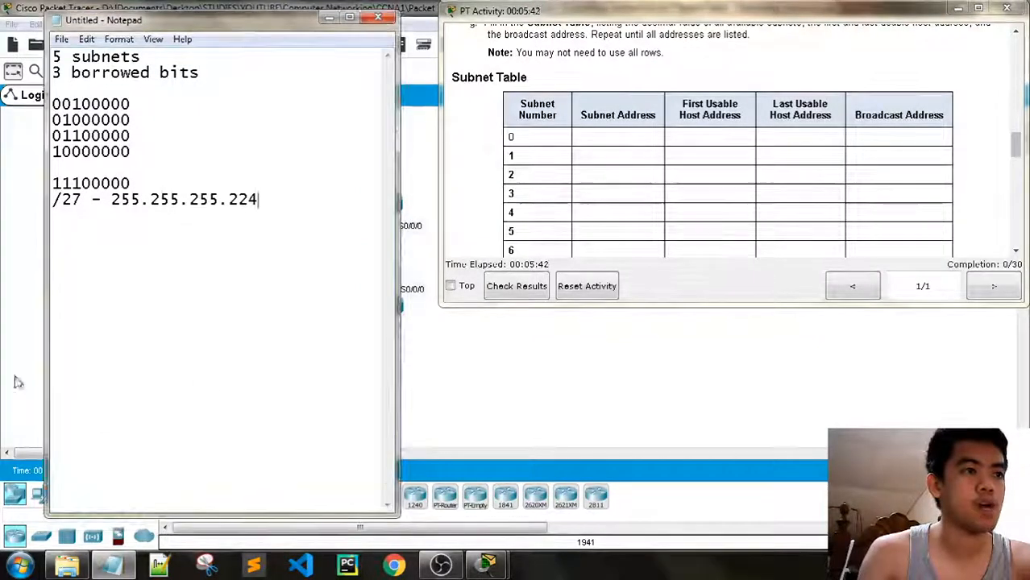
drag(45, 360, 14, 357)
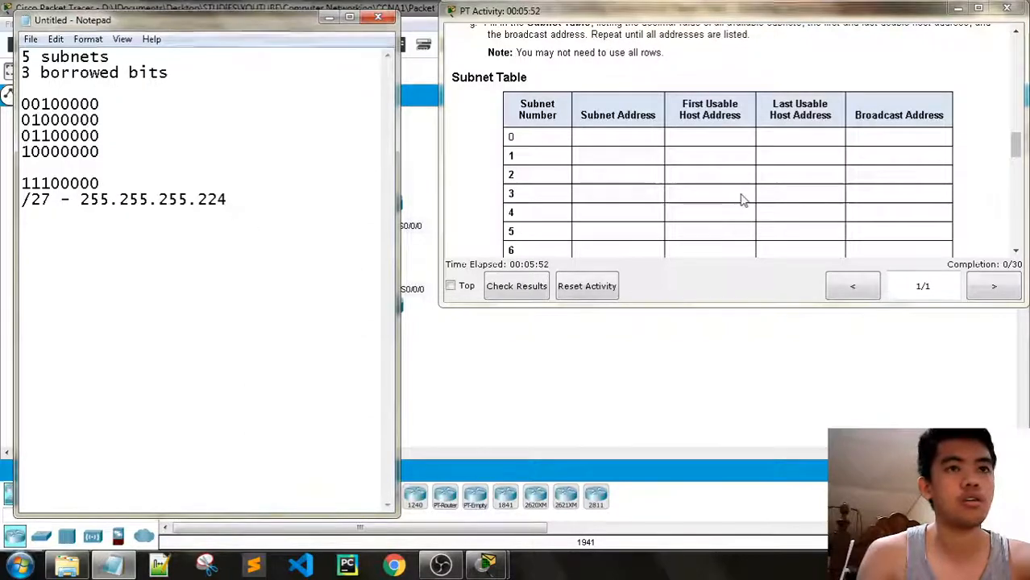
List the first two subnet addresses, 192.168.100.0 and 192.168.100.32, on separate lines below the subnet mask in the notes
drag(1018, 144, 1022, 115)
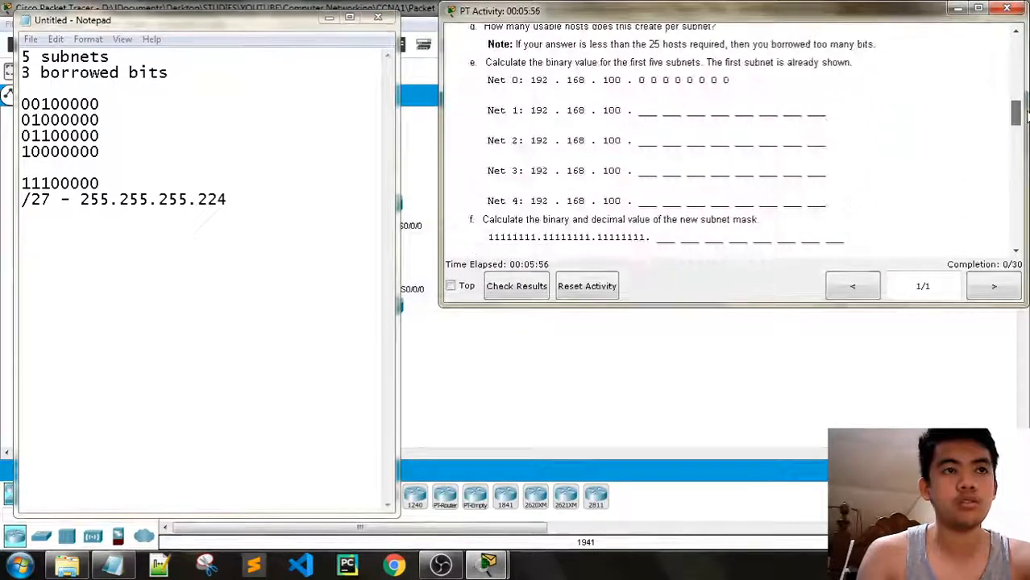
click(50, 257)
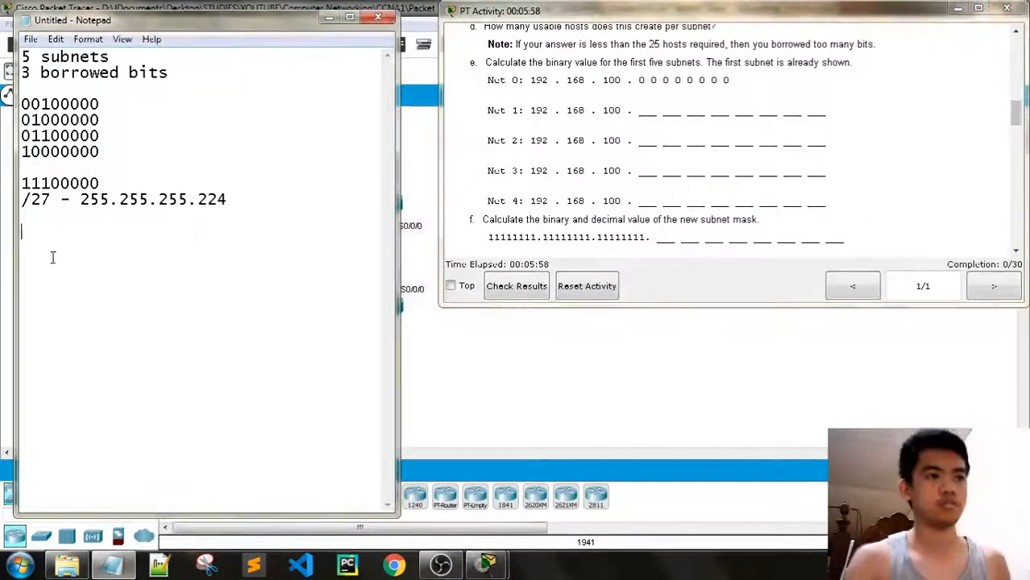
text(192.168.100)
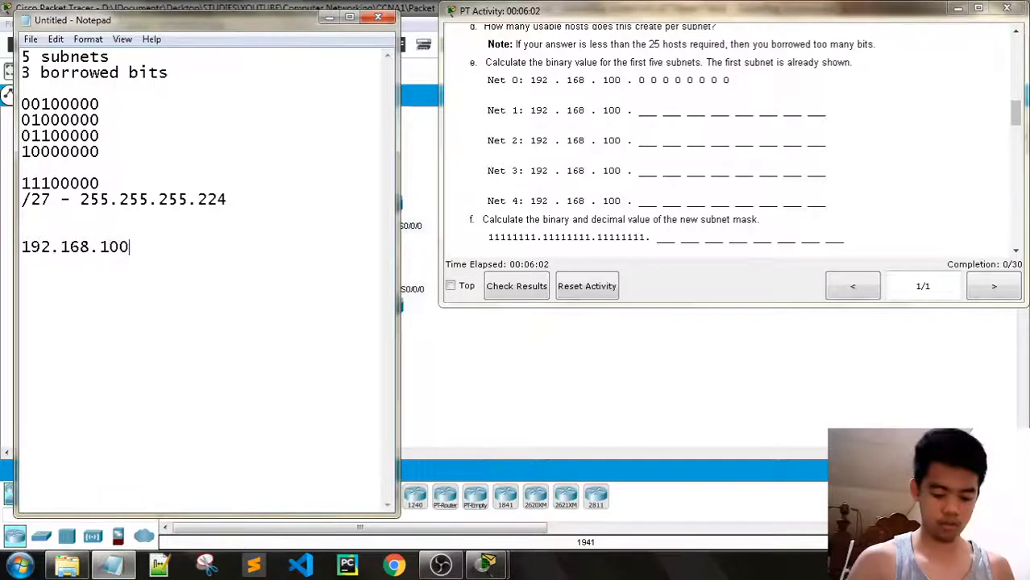
text(.0)
key(Return)
text(1)
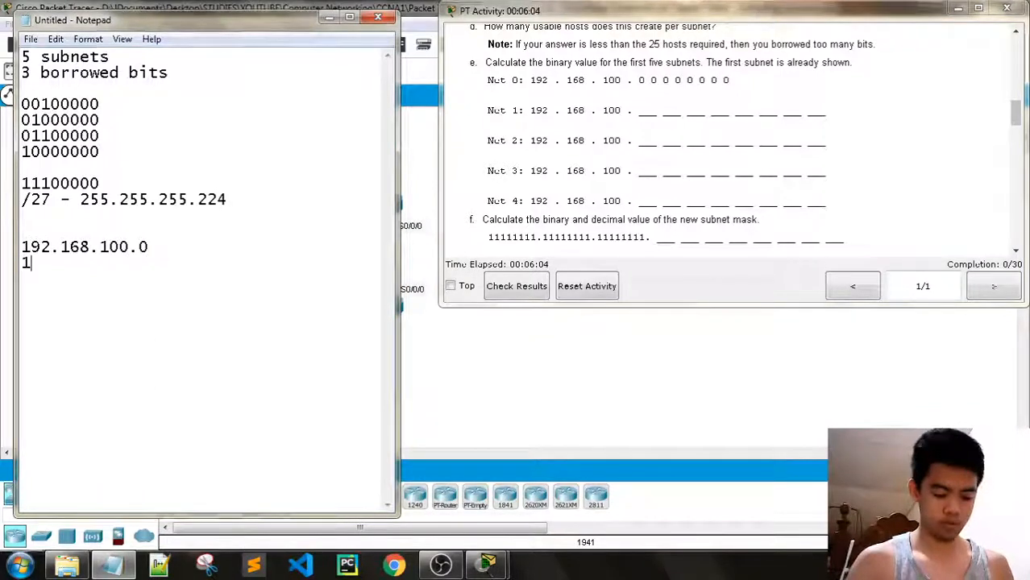
text(92.168.)
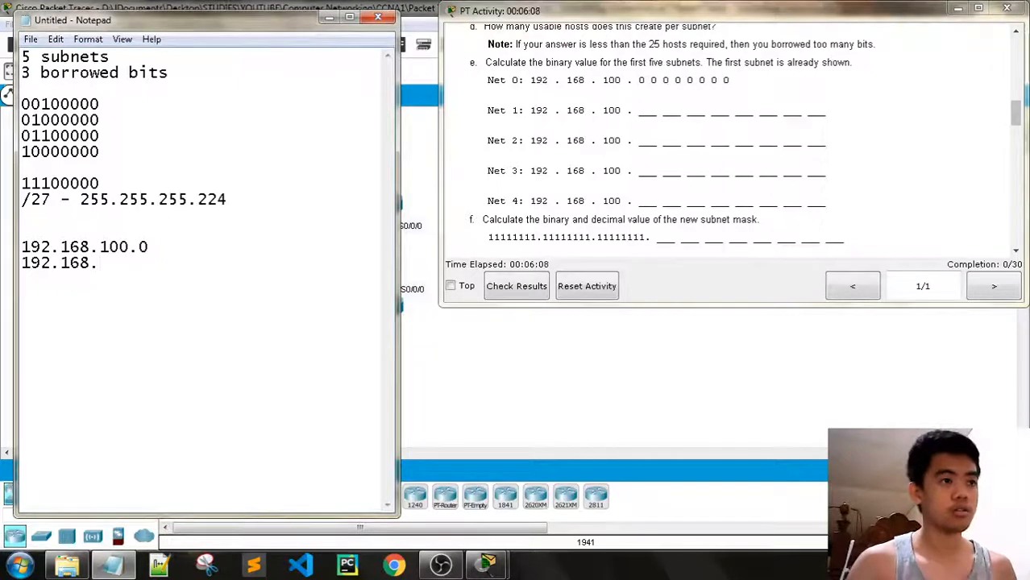
text(100.32)
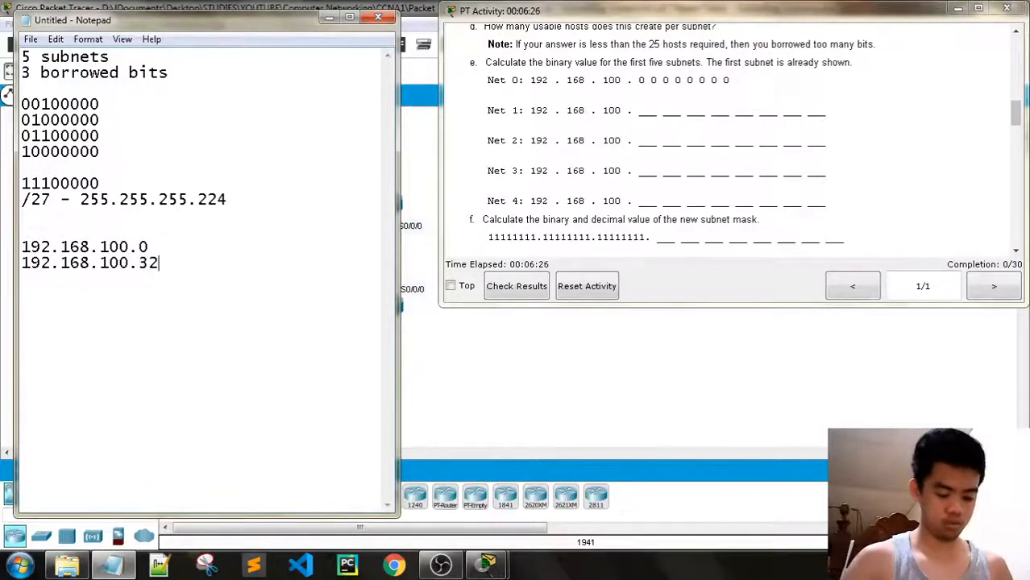
Add the next three subnet addresses, 192.168.100.64, 192.168.100.96 and 192.168.100.128, each on its own line
text(192.)
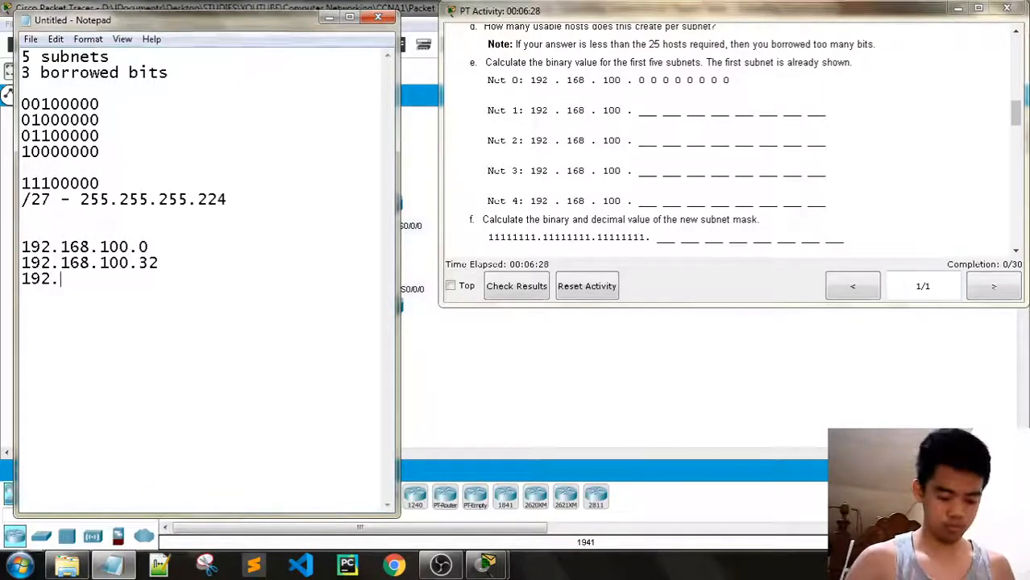
text(168.1)
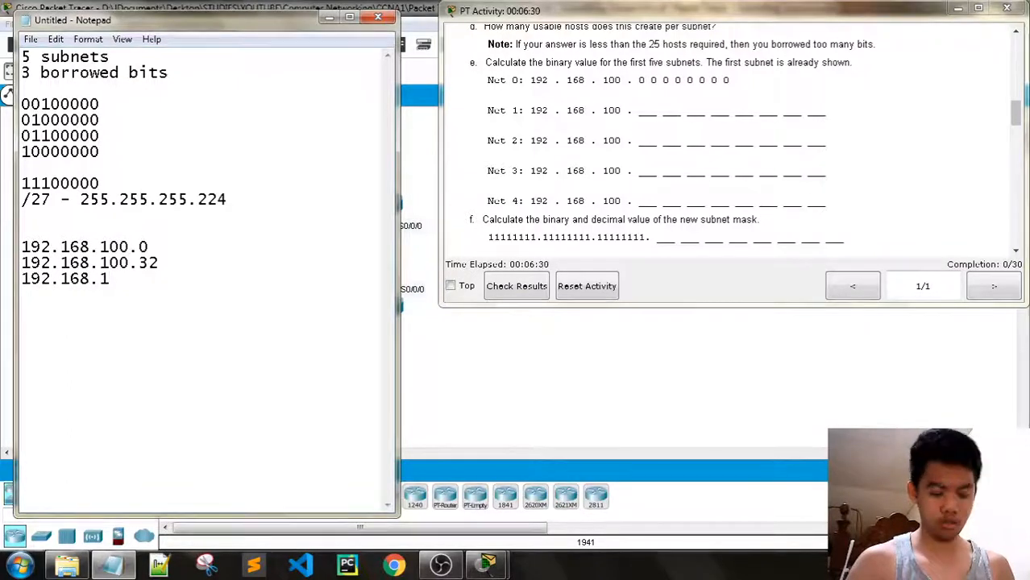
text(00.)
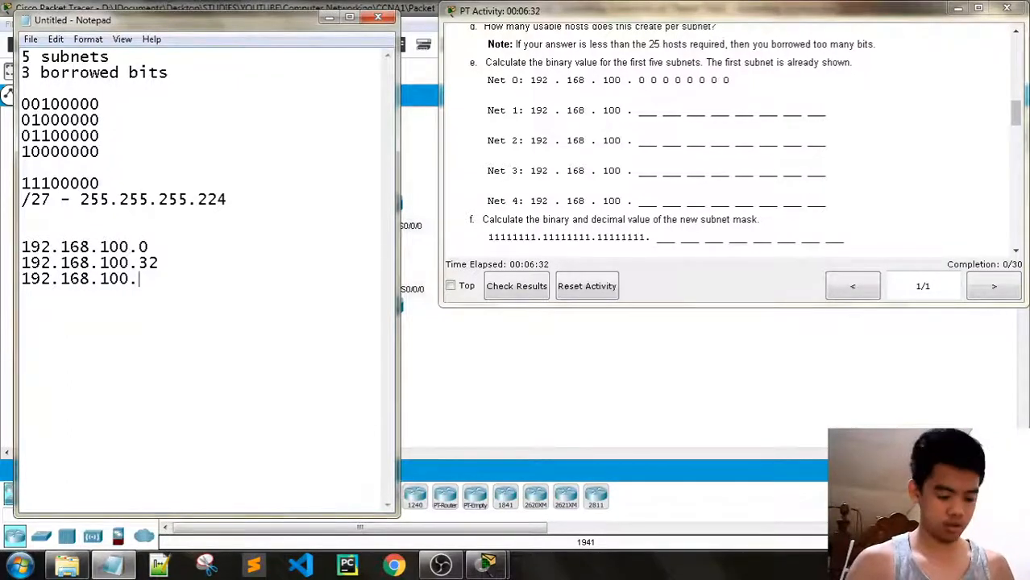
text(64)
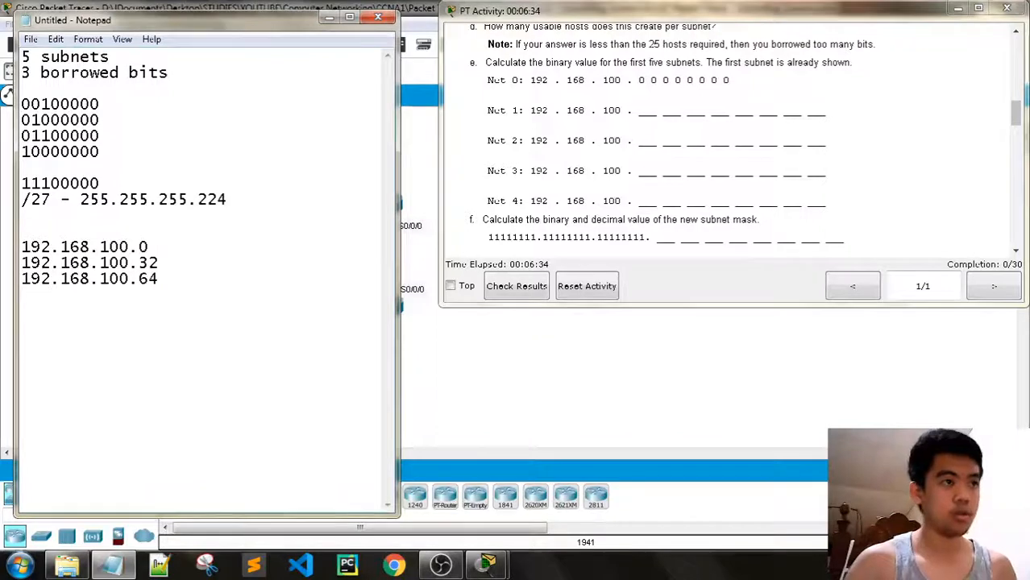
text(92.168.100.)
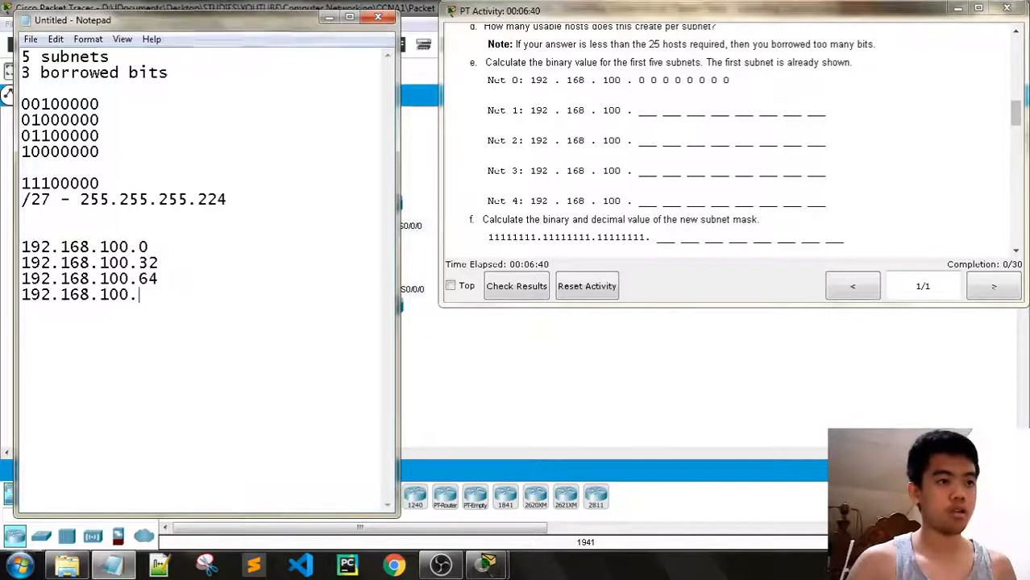
text(96)
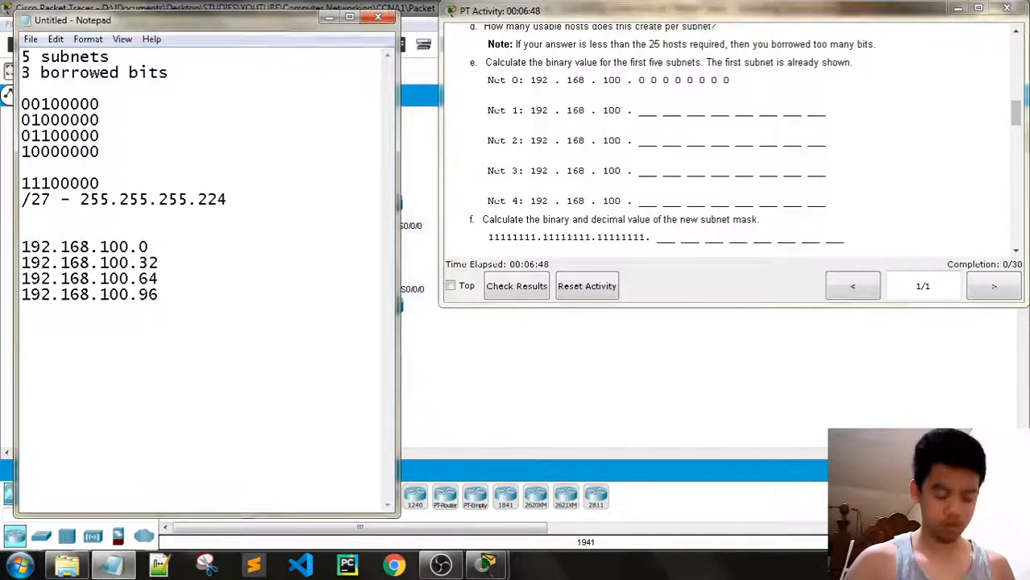
text(192.)
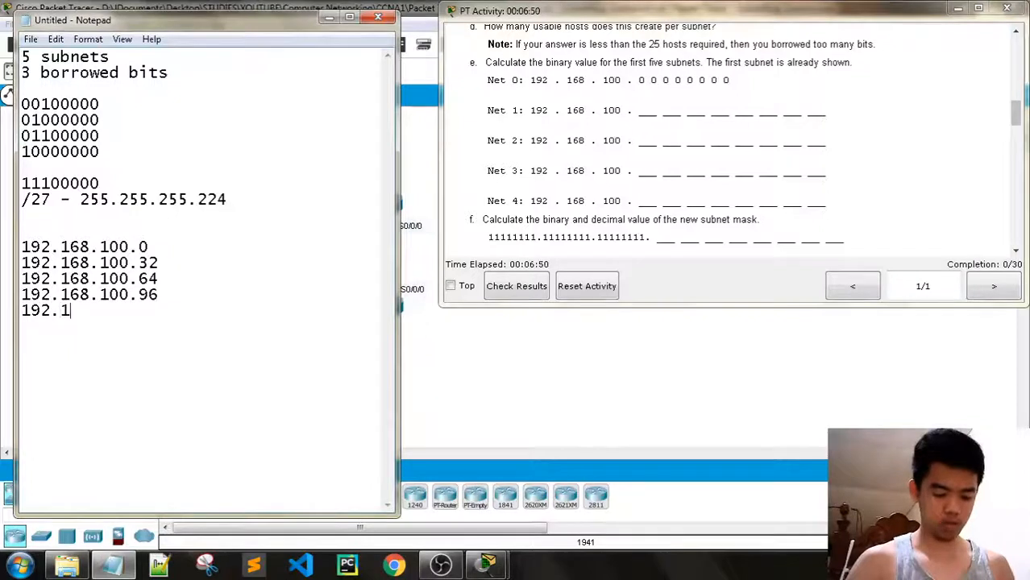
text(168.100.128)
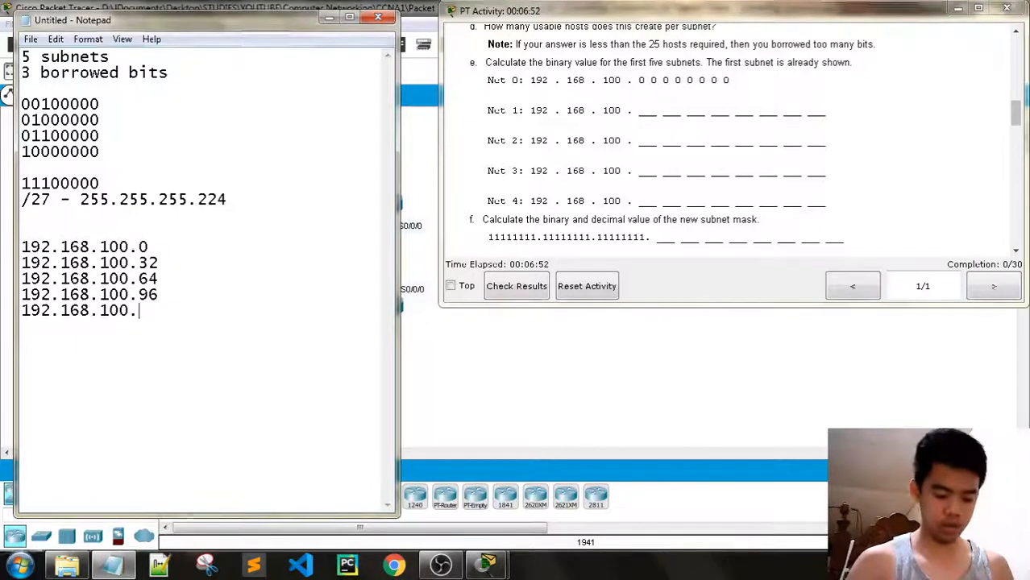
Check the Subnet Table's numbered rows and the Step 2 subnet assignments in the activity instructions
click(187, 246)
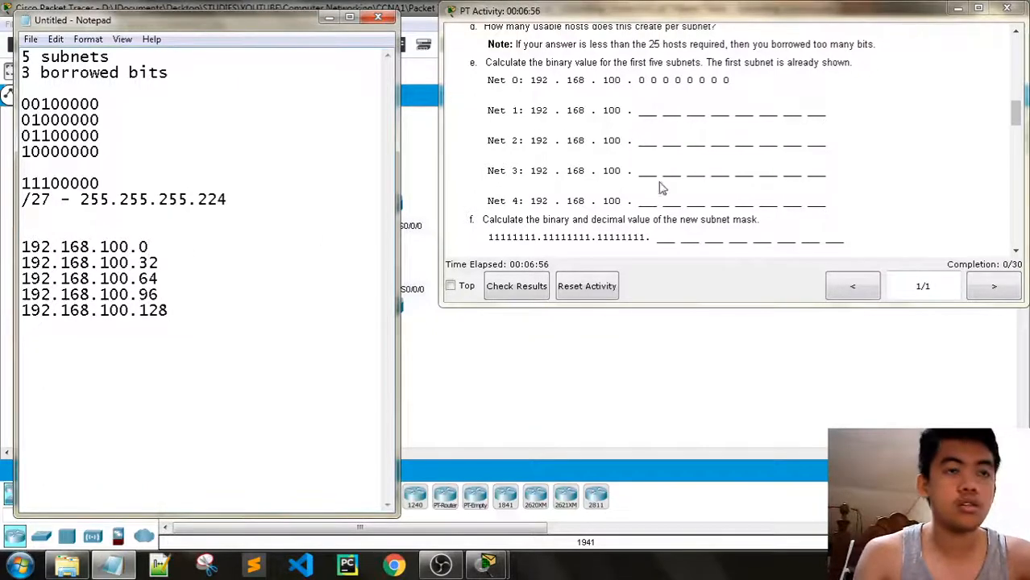
click(784, 6)
scroll(847, 129, down, 5)
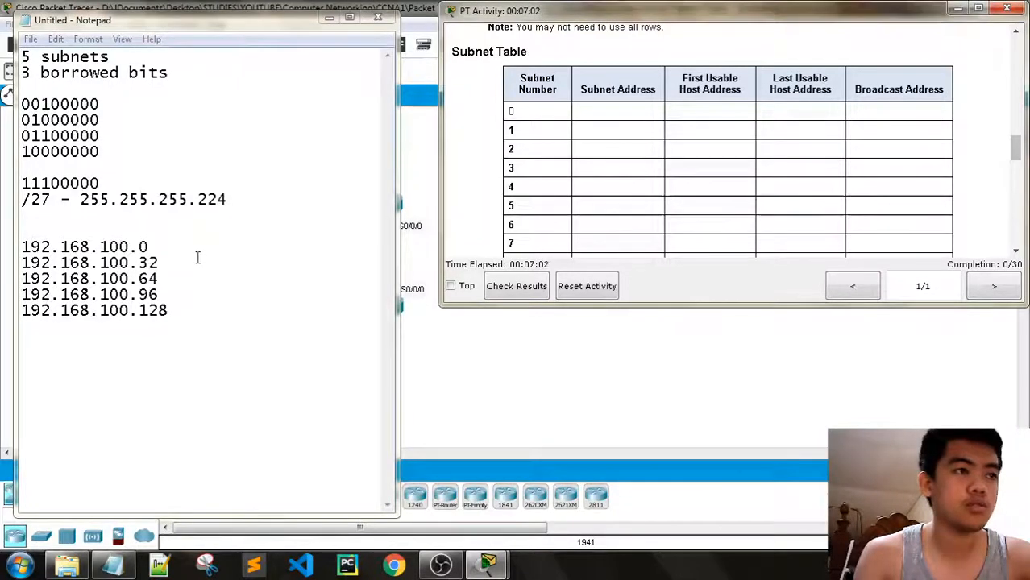
click(170, 247)
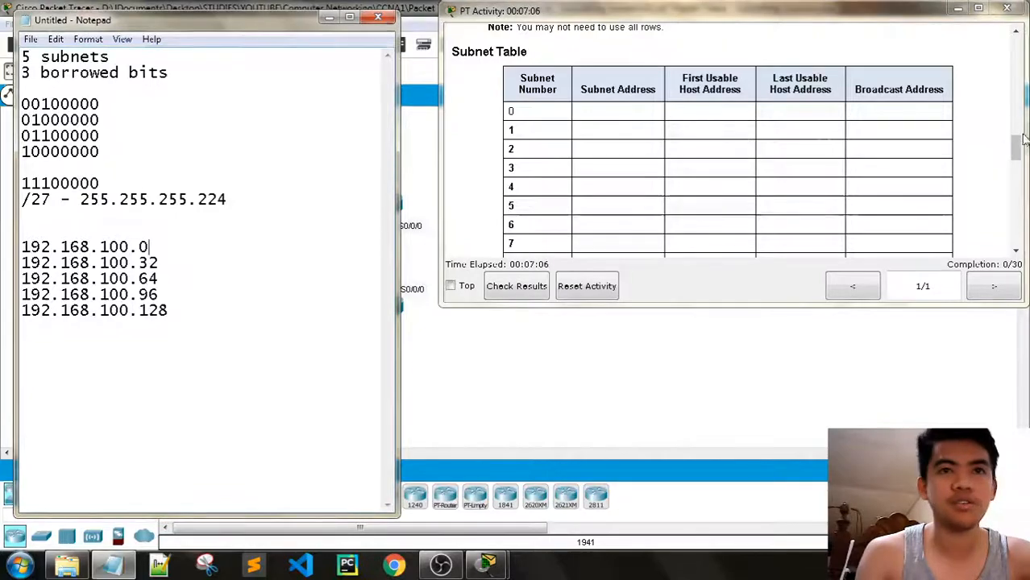
drag(1017, 144, 1024, 166)
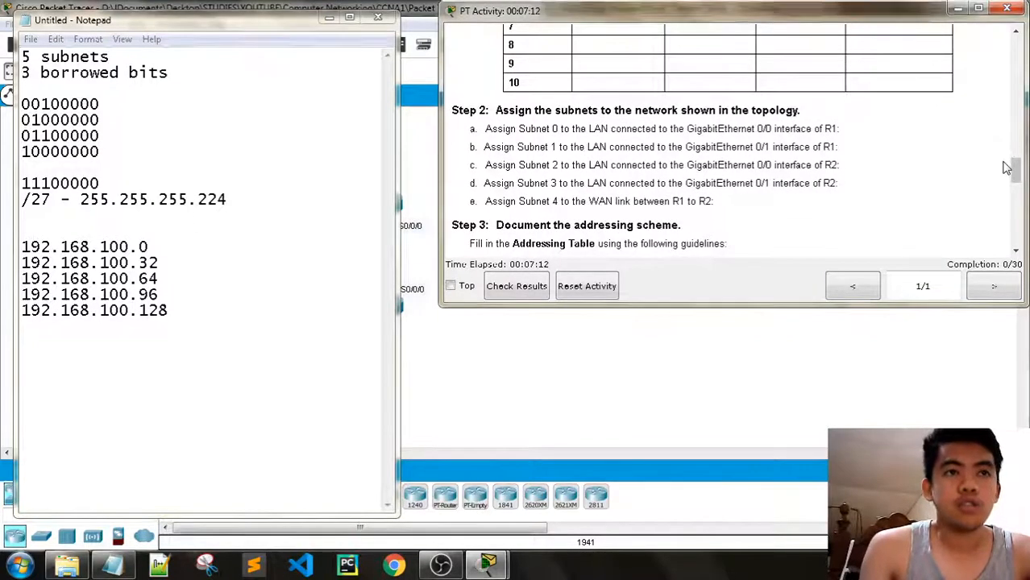
click(442, 565)
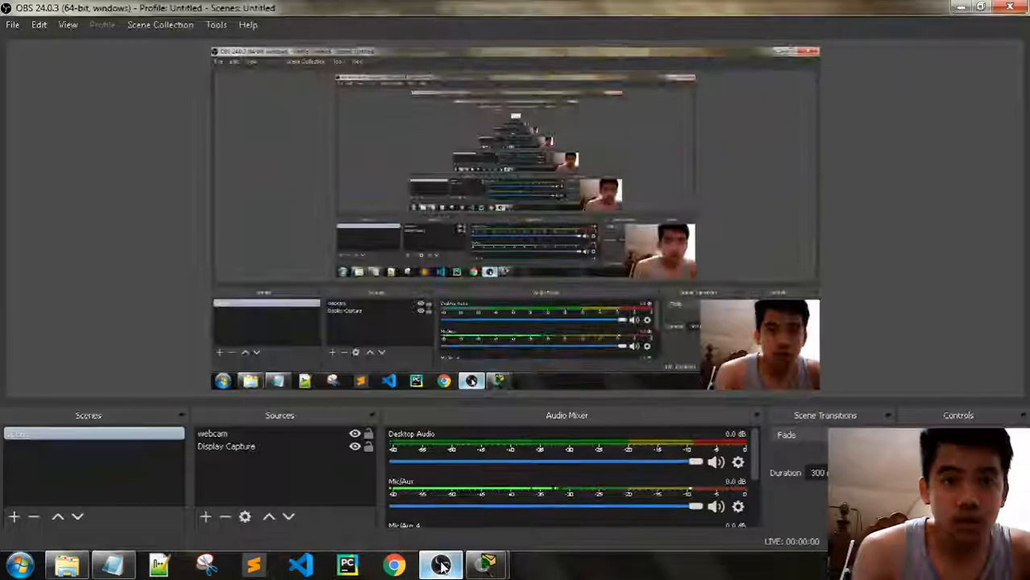
click(443, 565)
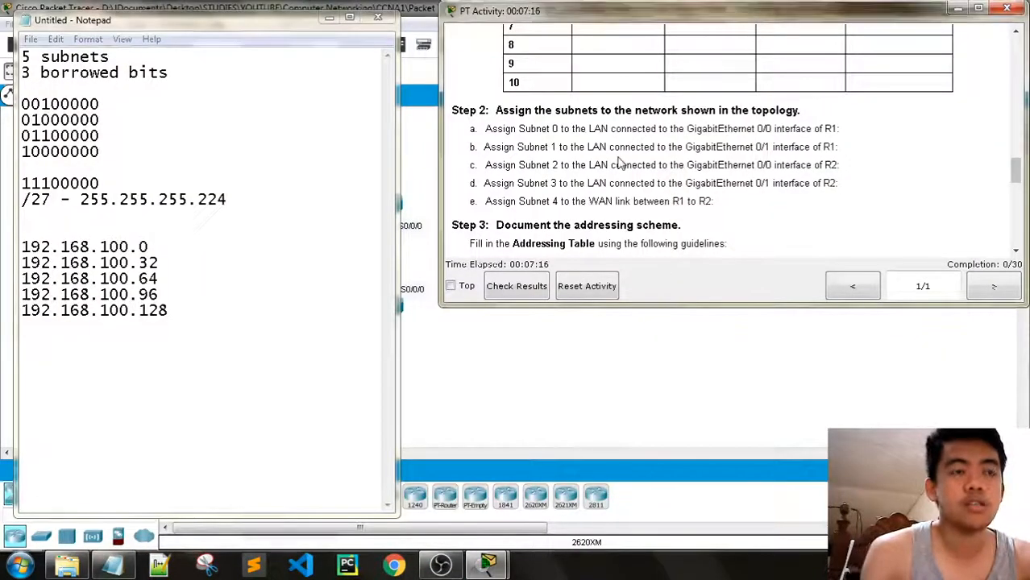
scroll(619, 162, up, 3)
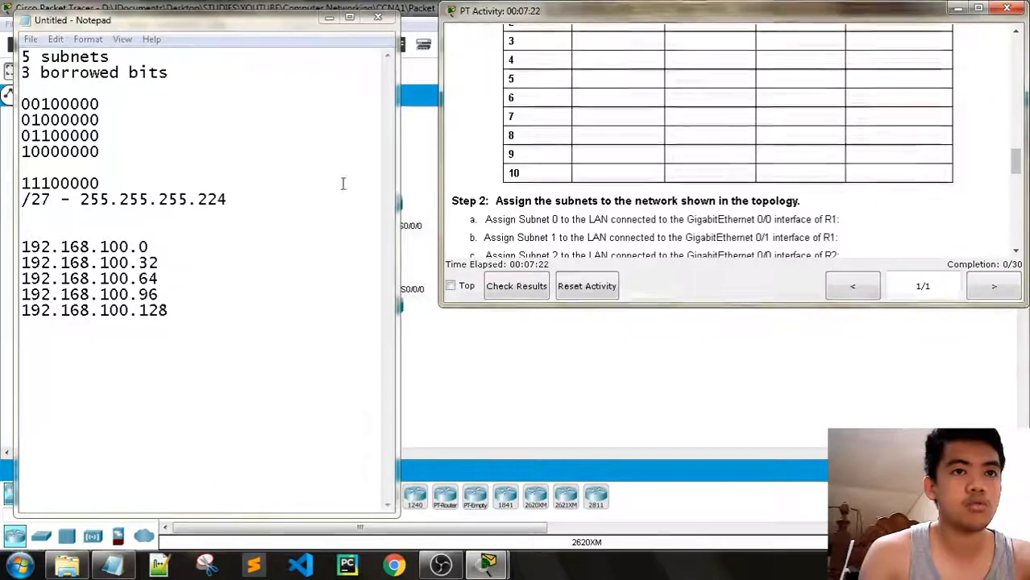
Number the five listed subnet addresses 0 to 4, with a space between each number and its address
click(26, 247)
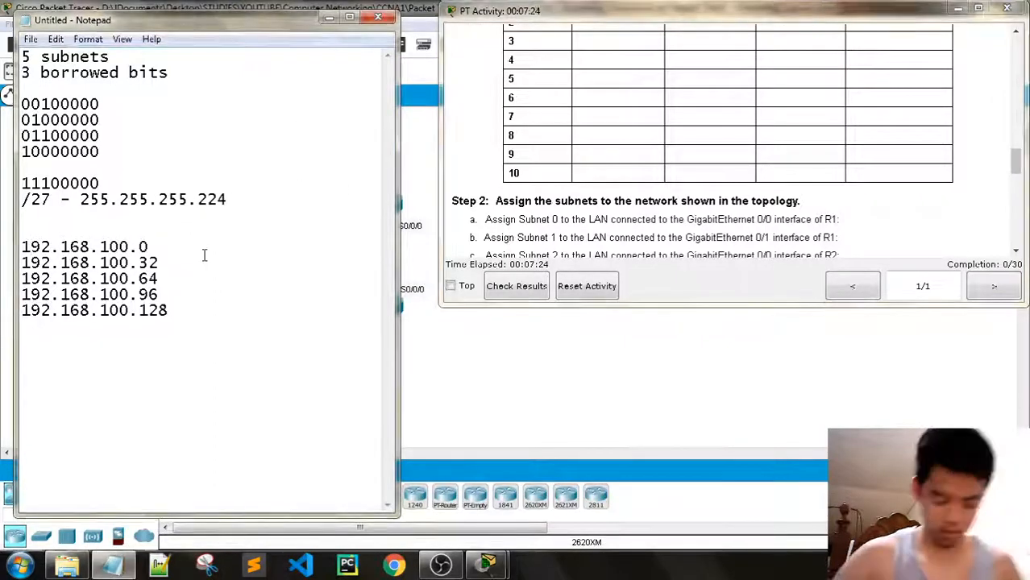
text(0)
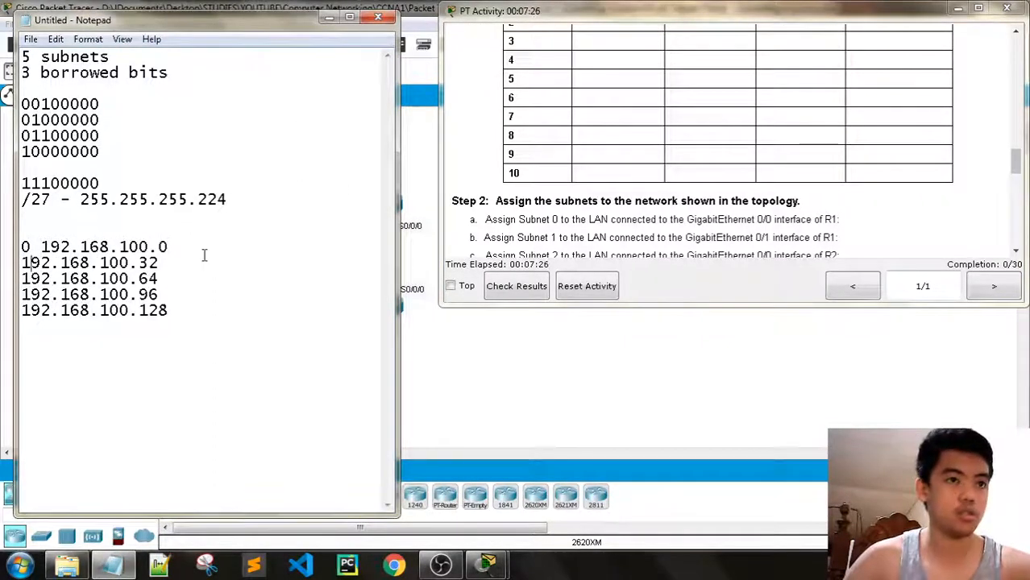
text( 1)
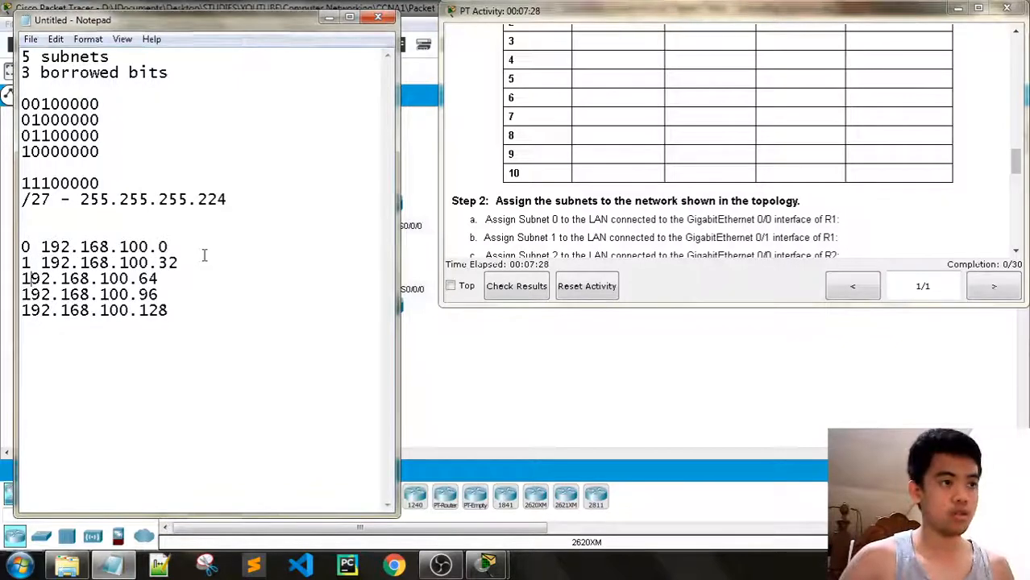
key(Down)
key(Home)
text(2 )
text(3)
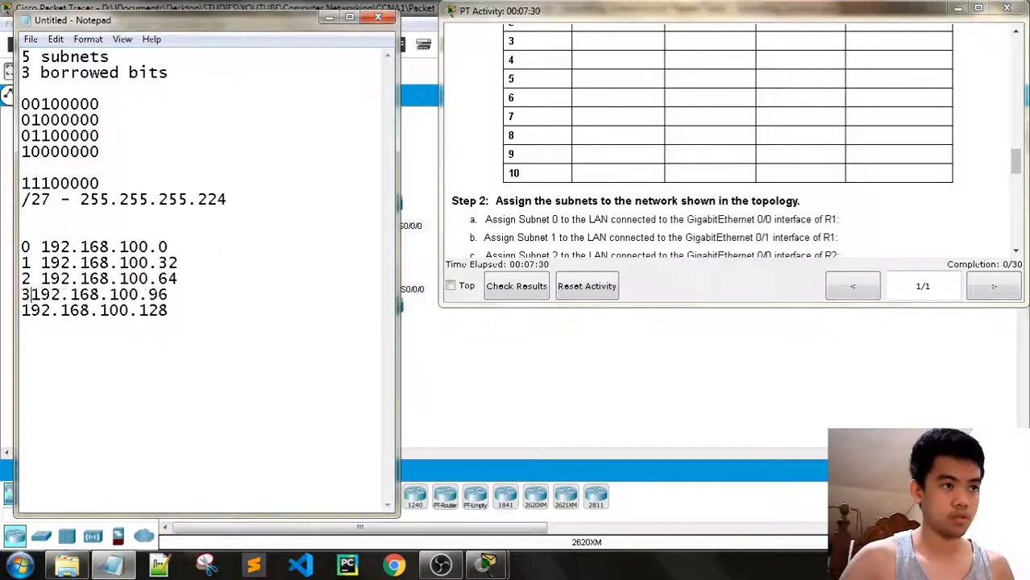
key(Down)
key(Home)
text(4)
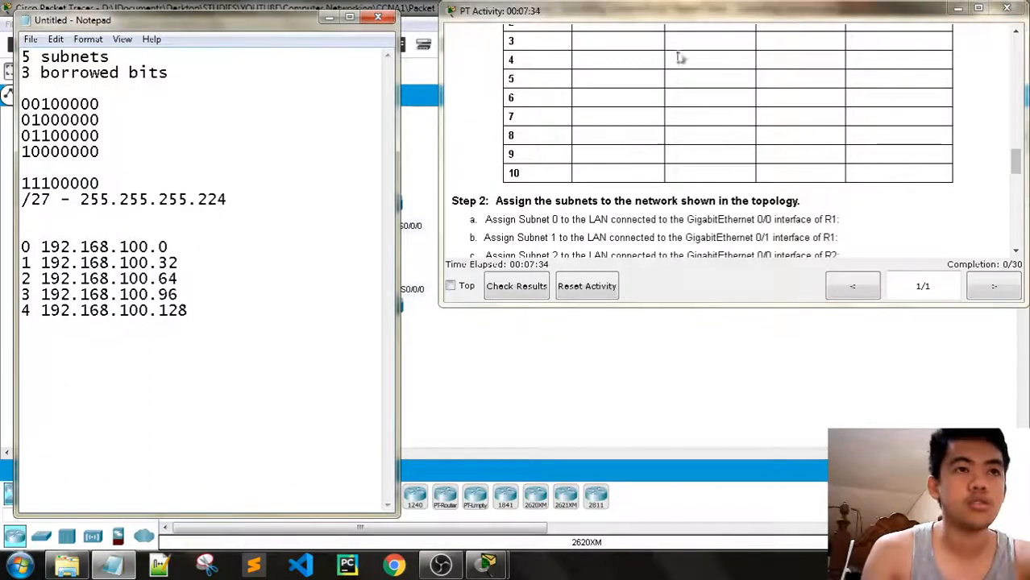
Read the Step 2 subnet assignments, the Step 3 addressing guidelines and the Part 2 configuration tasks in the instructions
scroll(637, 156, down, 2)
scroll(631, 170, down, 2)
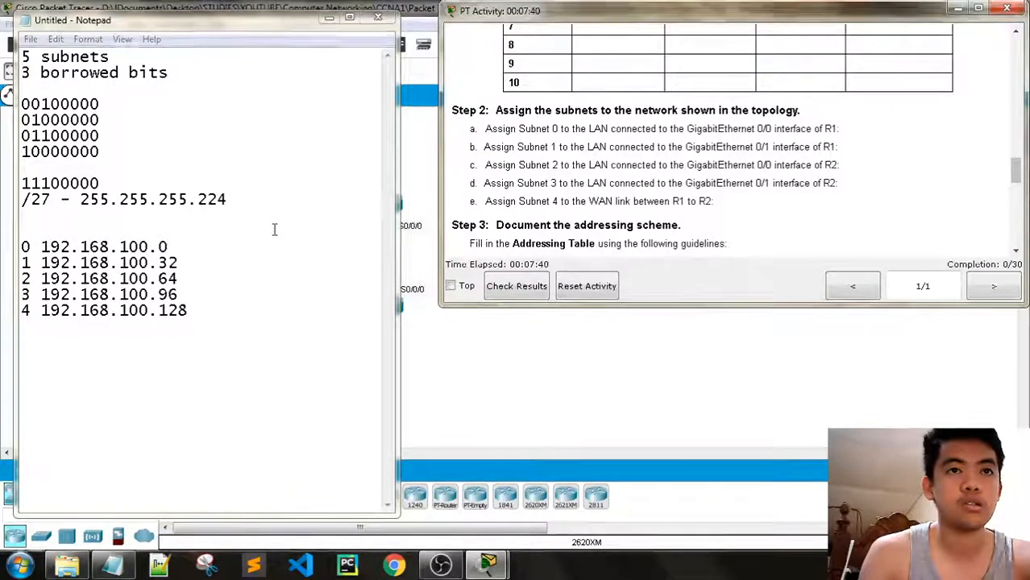
click(185, 242)
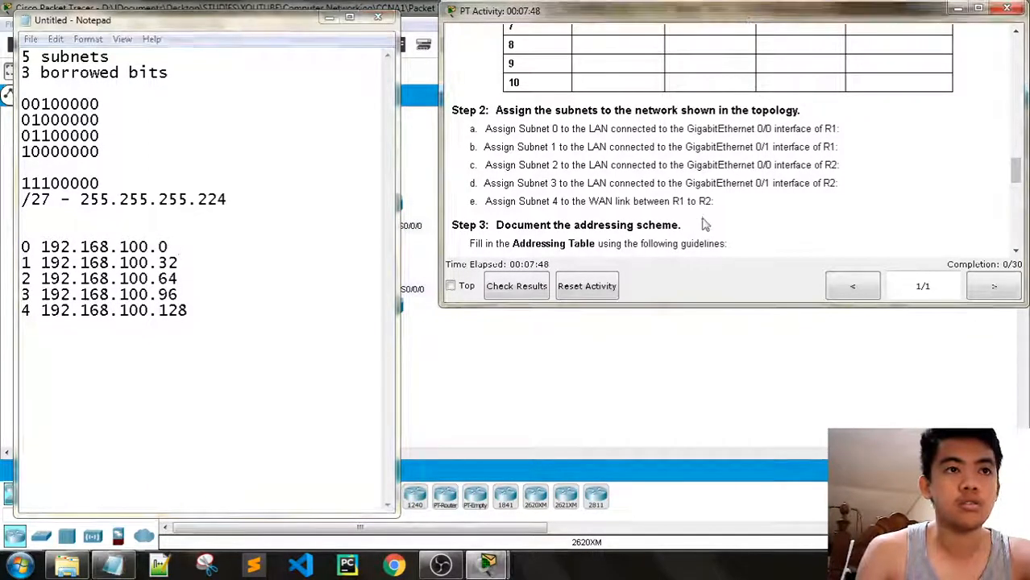
scroll(706, 208, down, 5)
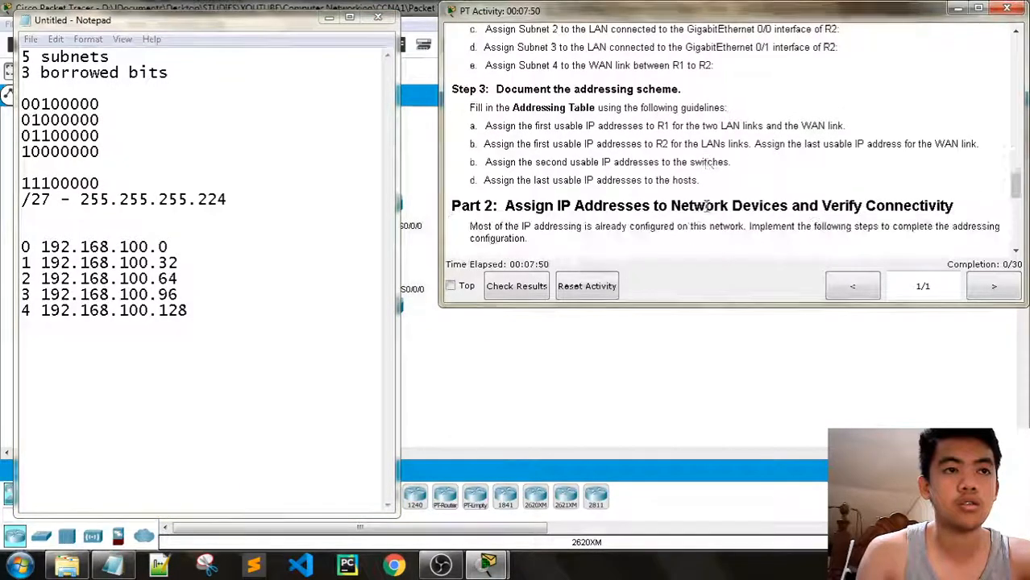
scroll(706, 211, down, 1)
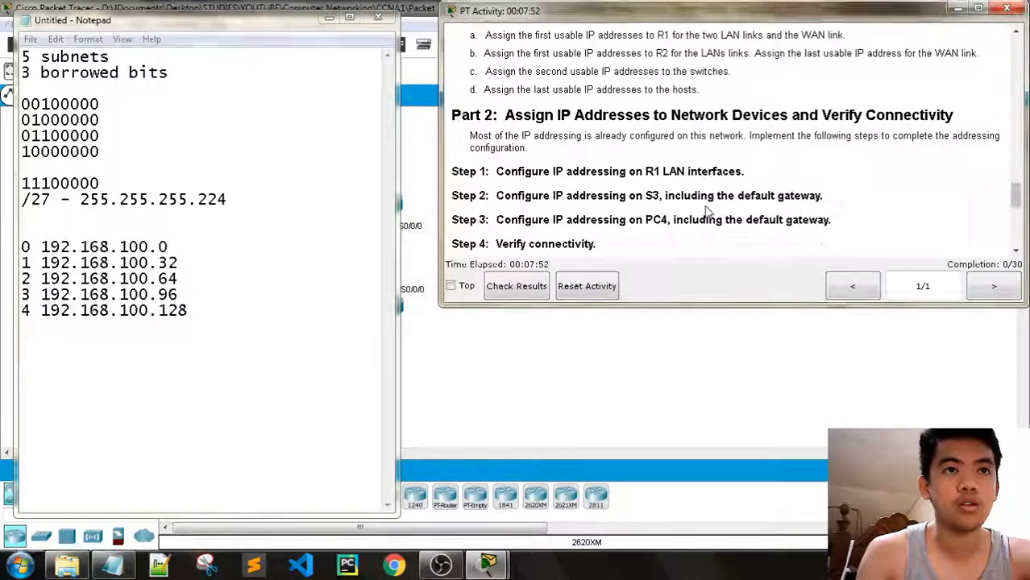
scroll(706, 211, up, 6)
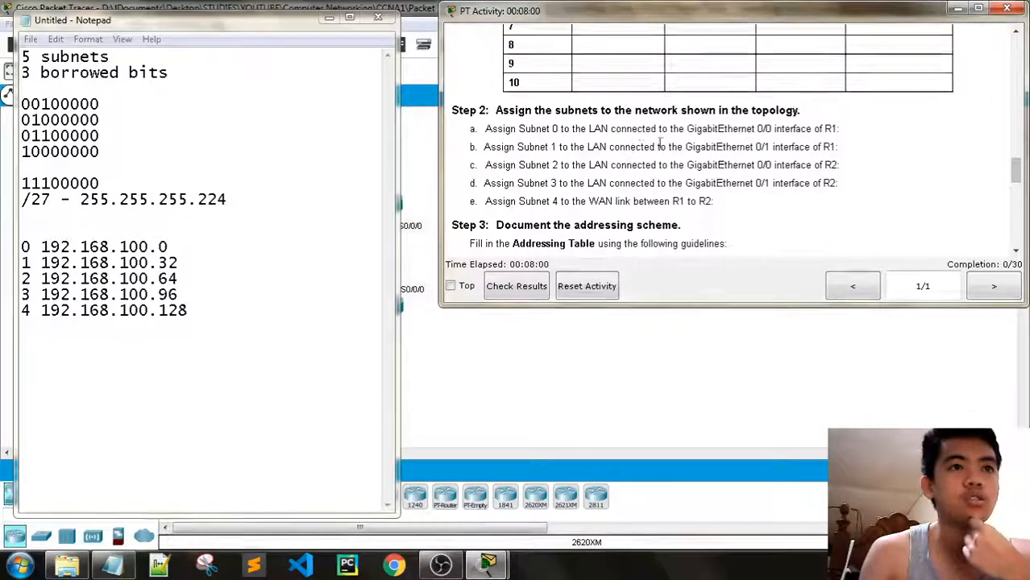
Move the Notepad window off the topology to compare it with the Step 2 subnet assignments, and put the window back beside the instructions
click(262, 252)
drag(262, 247, 267, 286)
drag(267, 285, 874, 22)
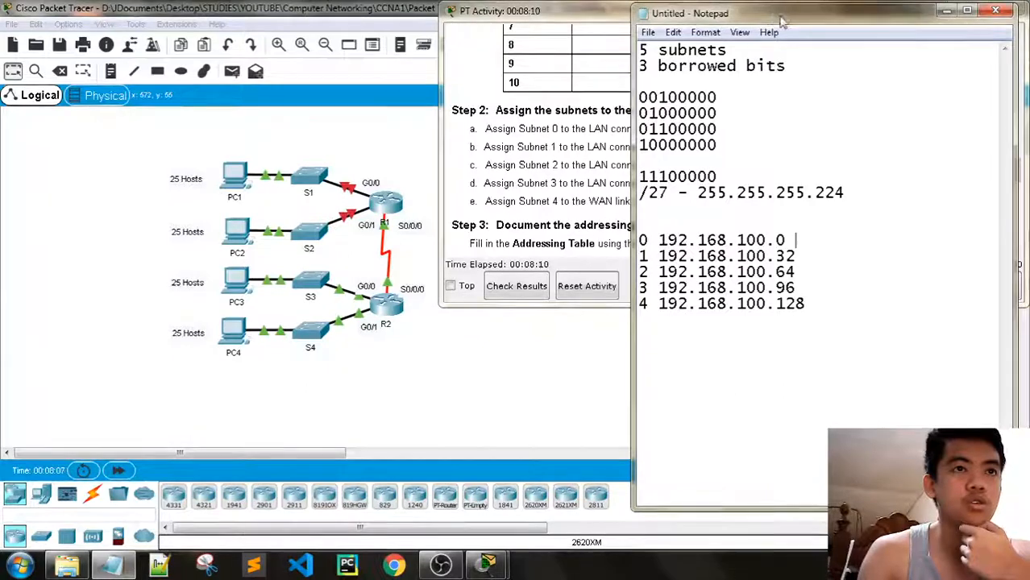
drag(765, 20, 551, 286)
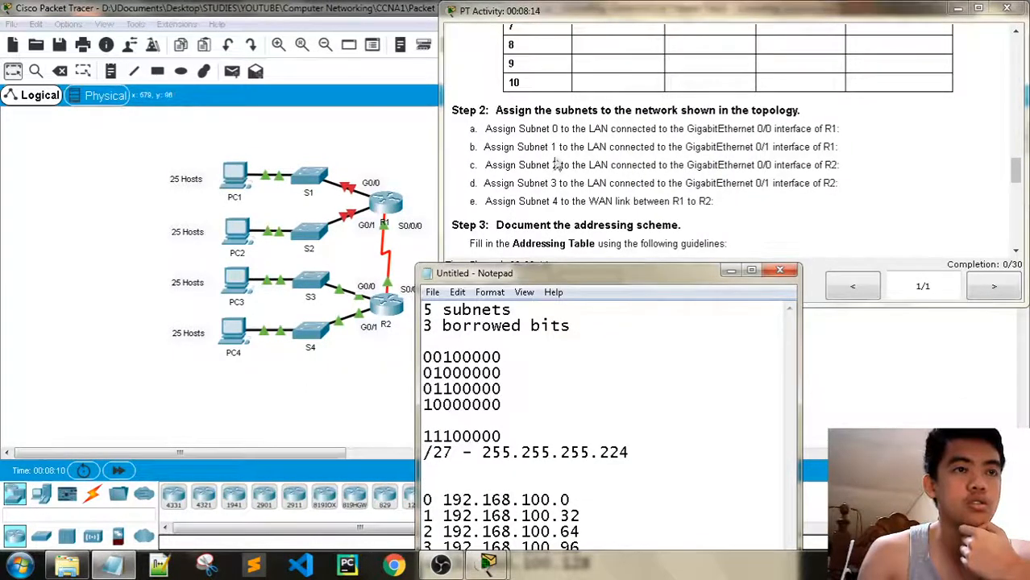
drag(603, 274, 623, 279)
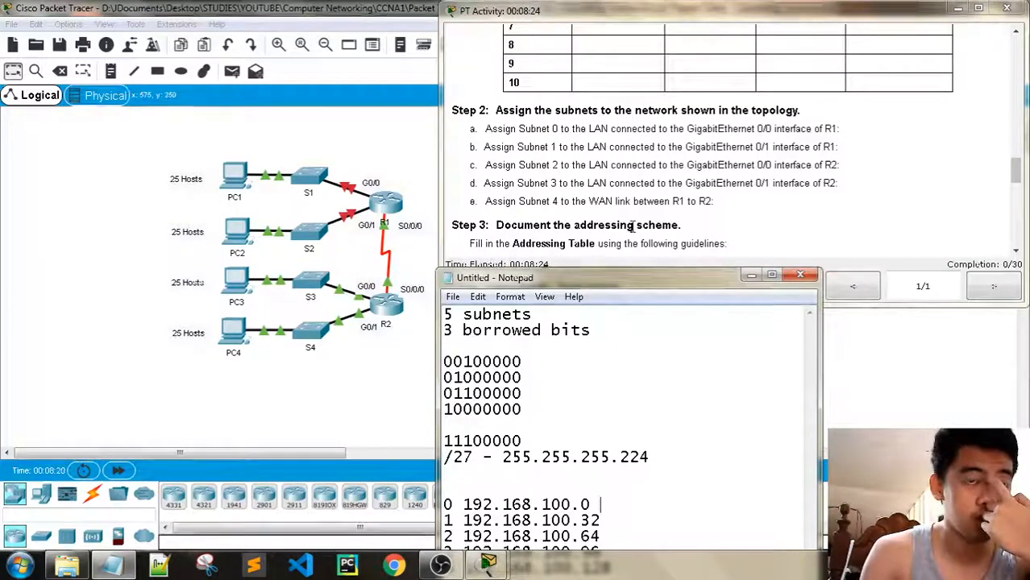
drag(665, 288, 269, 38)
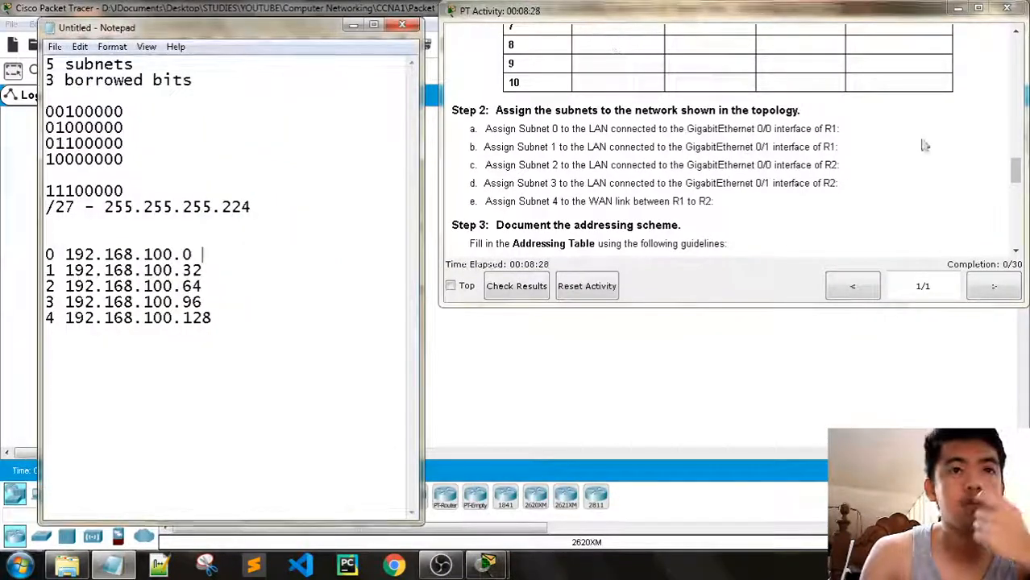
Read the Step 3 addressing guidelines and the Part 2 tasks, moving the Notepad window down to uncover the topology
mouse_move(1017, 169)
mouse_down()
mouse_move(1017, 187)
mouse_move(1017, 36)
mouse_move(1021, 216)
mouse_move(1021, 188)
mouse_up()
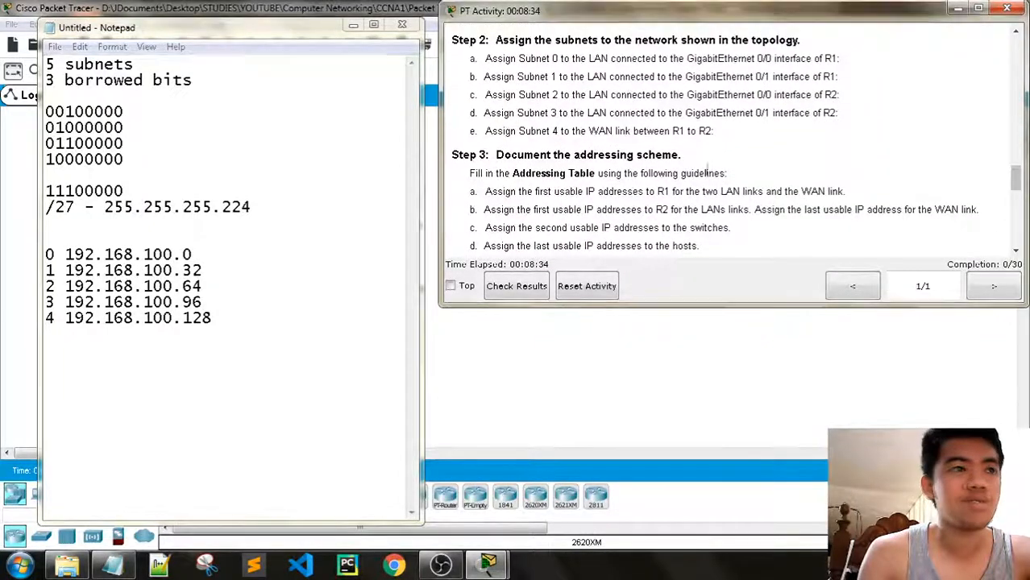
scroll(683, 154, down, 1)
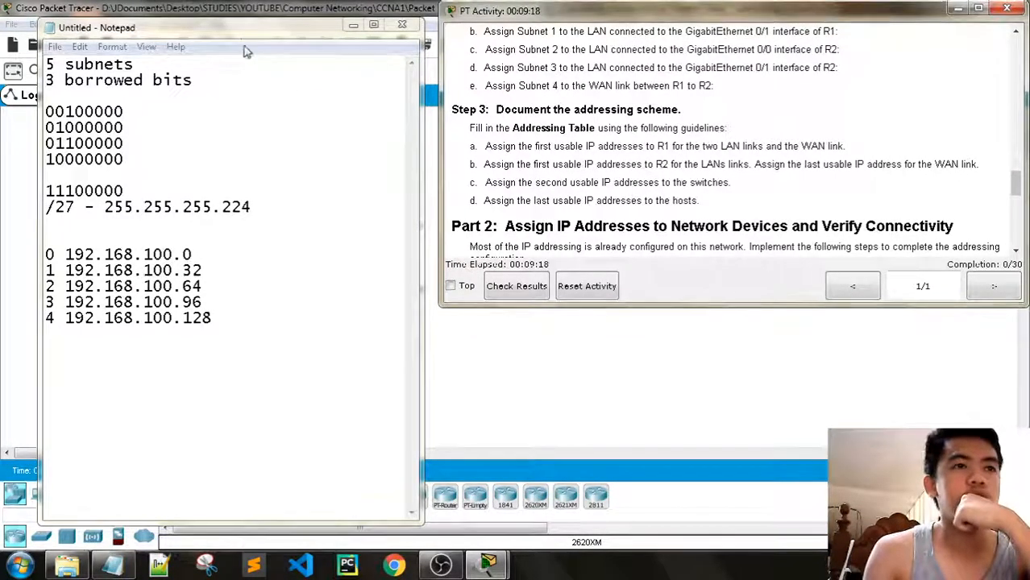
mouse_move(245, 30)
mouse_down()
mouse_move(230, 326)
mouse_move(215, 135)
mouse_move(220, 24)
mouse_move(236, 14)
mouse_up()
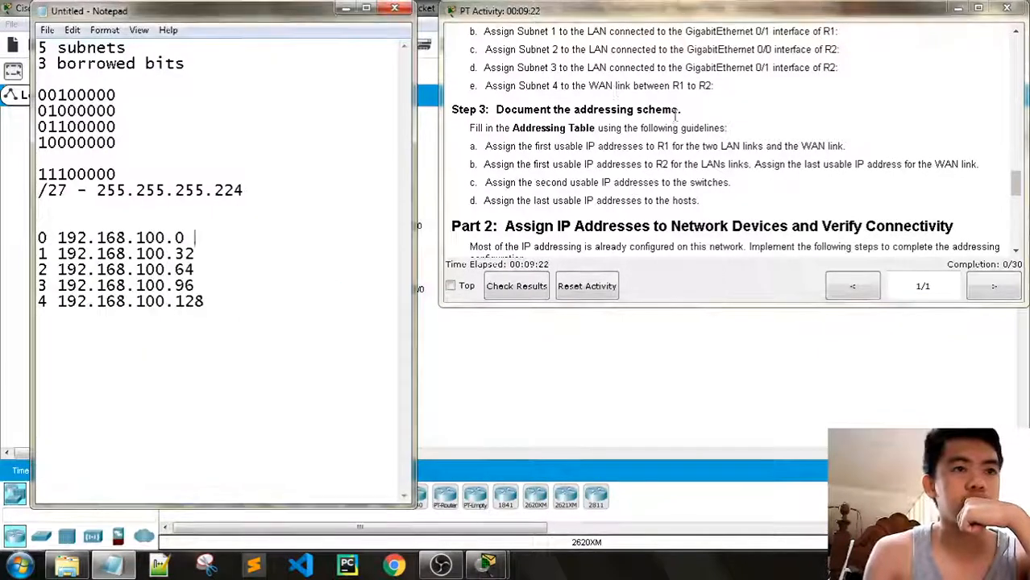
drag(1017, 184, 1020, 205)
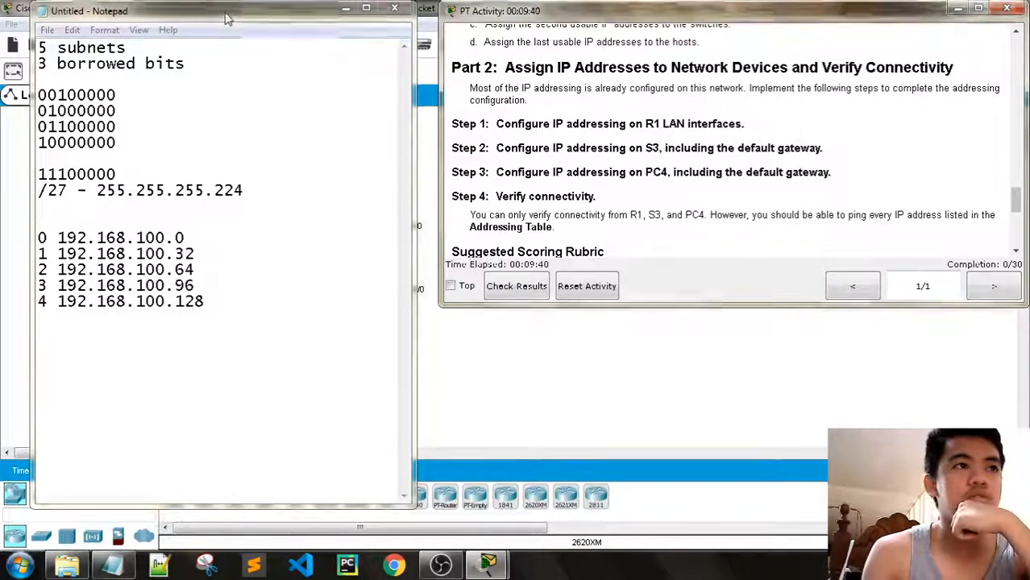
drag(228, 18, 210, 384)
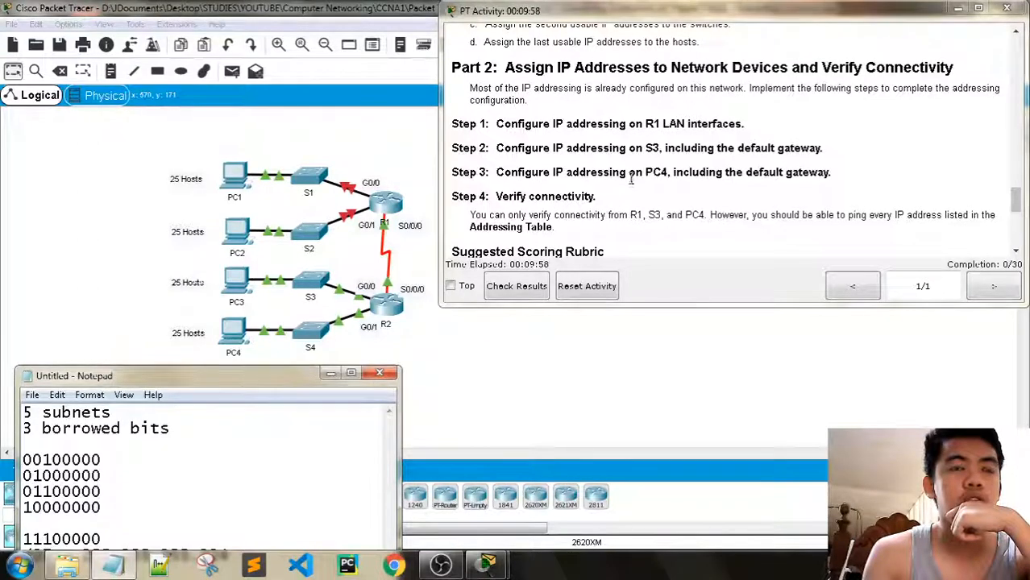
mouse_move(1018, 200)
mouse_down()
mouse_move(1018, 211)
mouse_move(1019, 184)
mouse_move(1022, 204)
mouse_up()
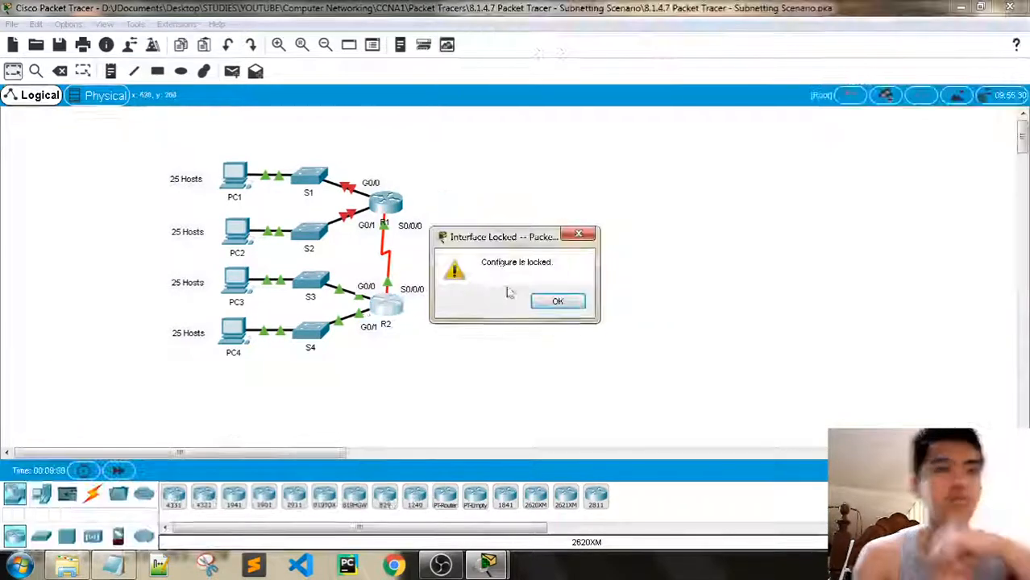
click(552, 304)
click(387, 203)
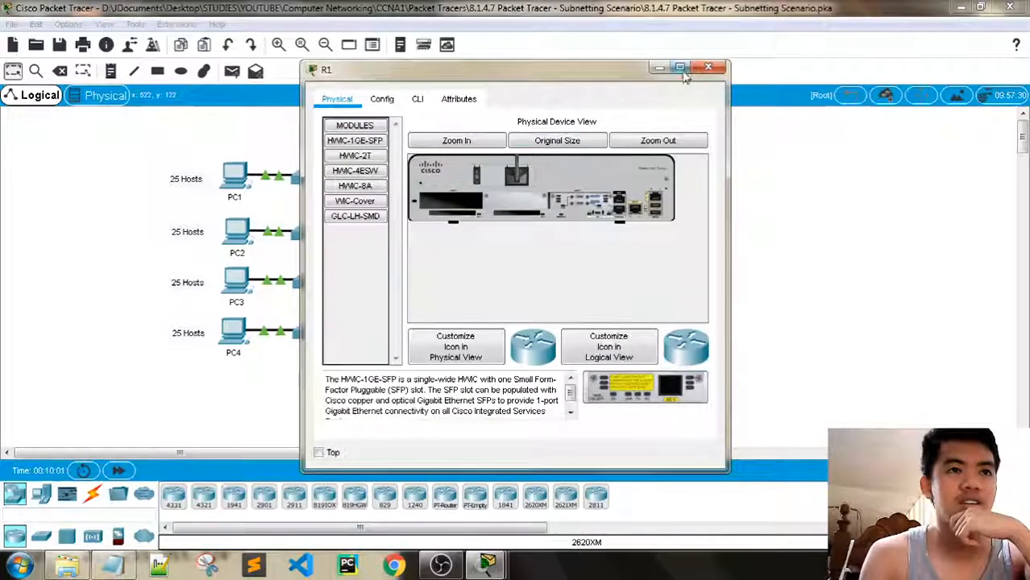
click(720, 67)
click(472, 515)
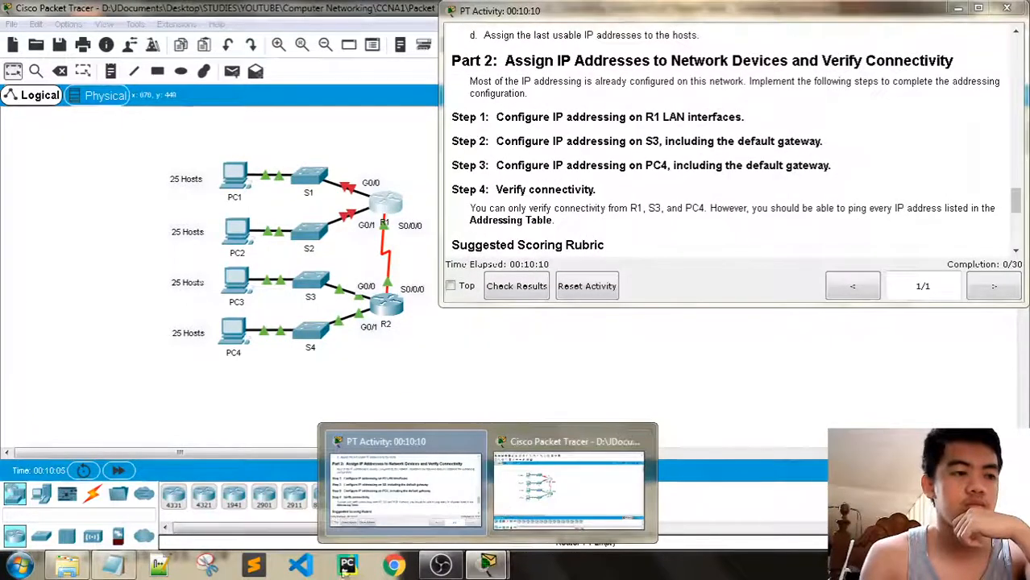
Compare the Step 2 assignments and Step 3 addressing guidelines with the subnet list in Notepad and R1's links in the topology
click(123, 569)
drag(207, 377, 216, 31)
click(606, 188)
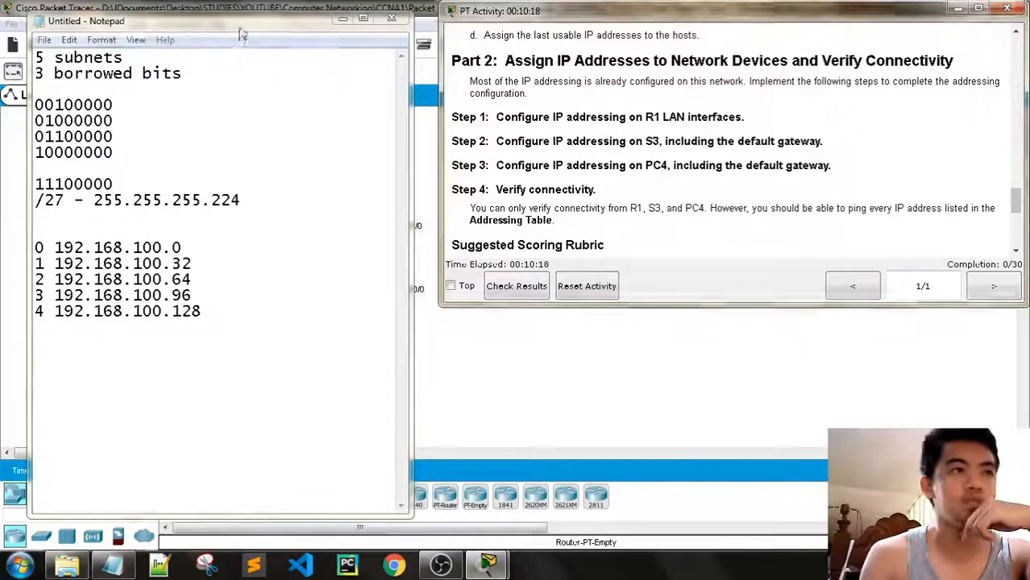
mouse_move(242, 22)
mouse_down()
mouse_move(279, 378)
mouse_move(281, 227)
mouse_move(253, 38)
mouse_up()
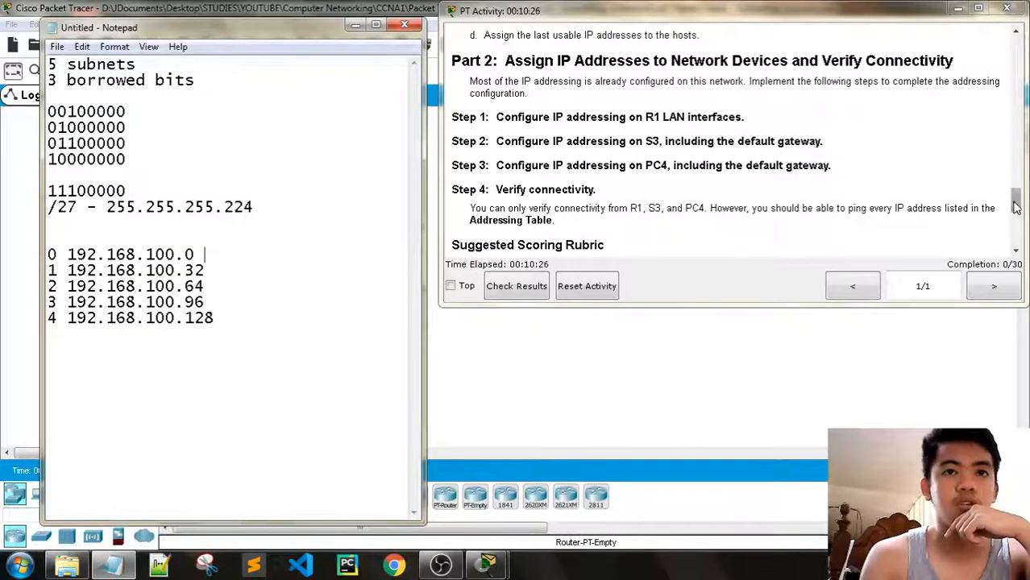
mouse_move(1016, 207)
mouse_down()
mouse_move(1016, 226)
mouse_move(1016, 192)
mouse_up()
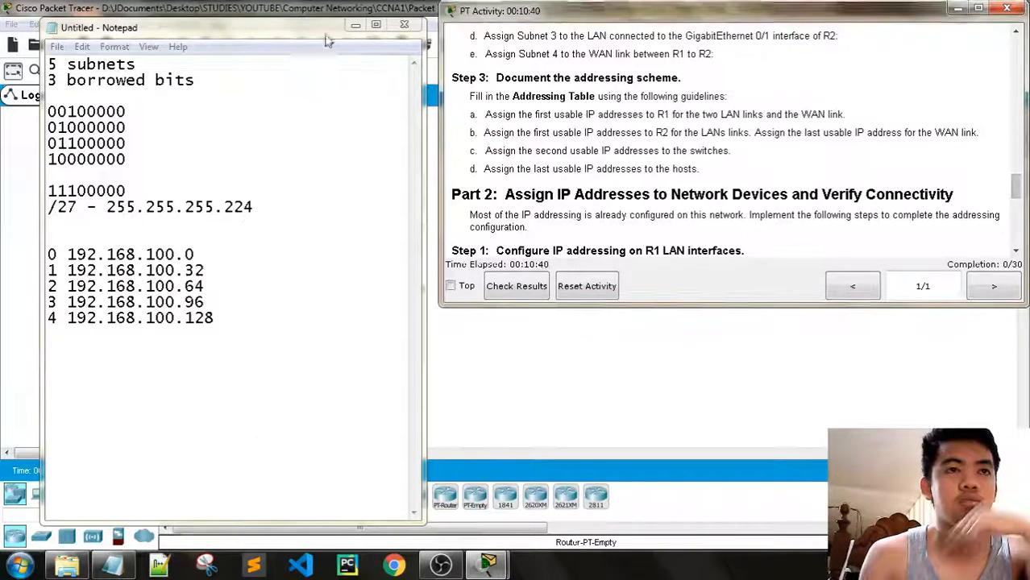
drag(291, 29, 276, 284)
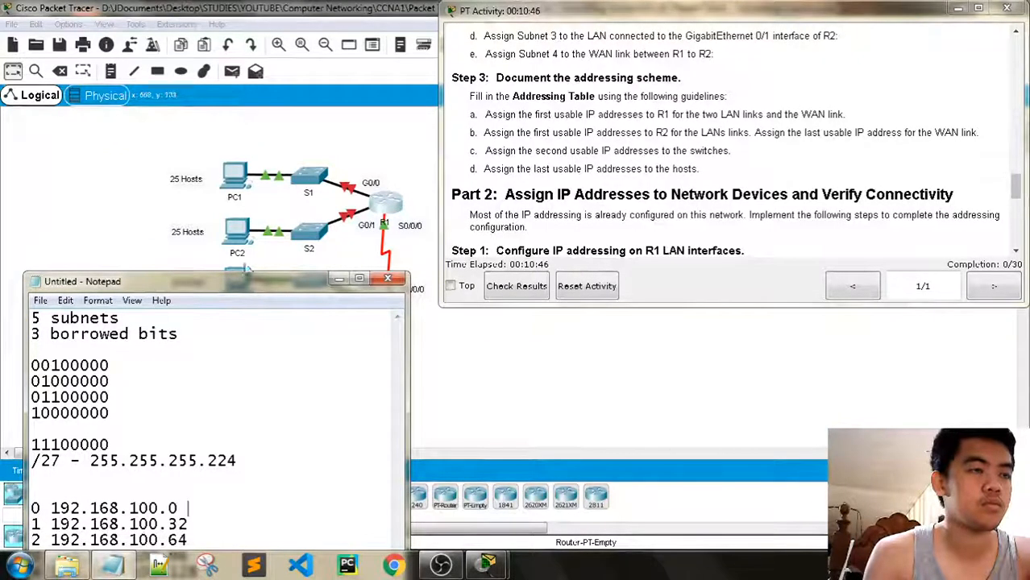
drag(1017, 189, 1021, 183)
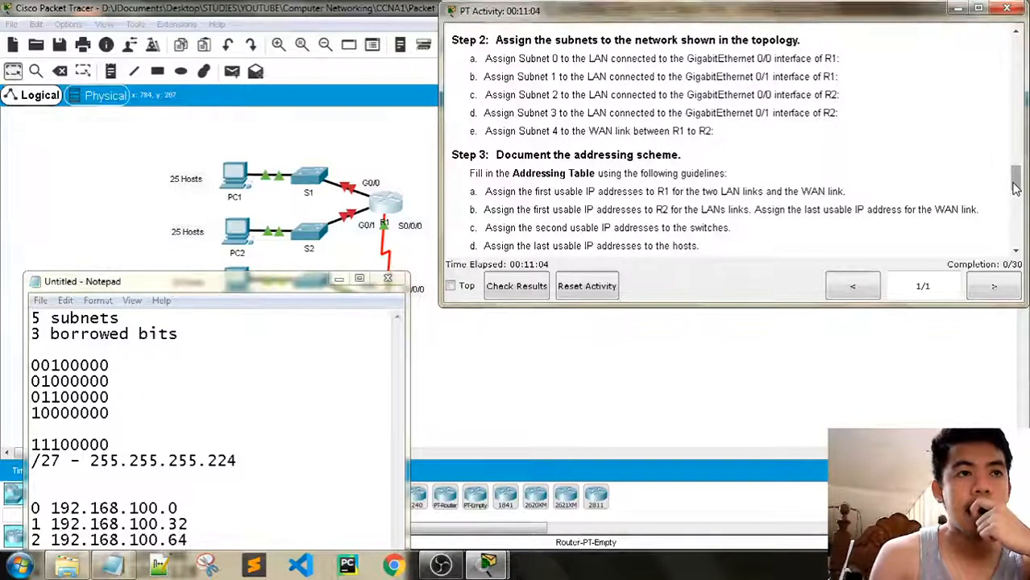
drag(1015, 187, 1017, 196)
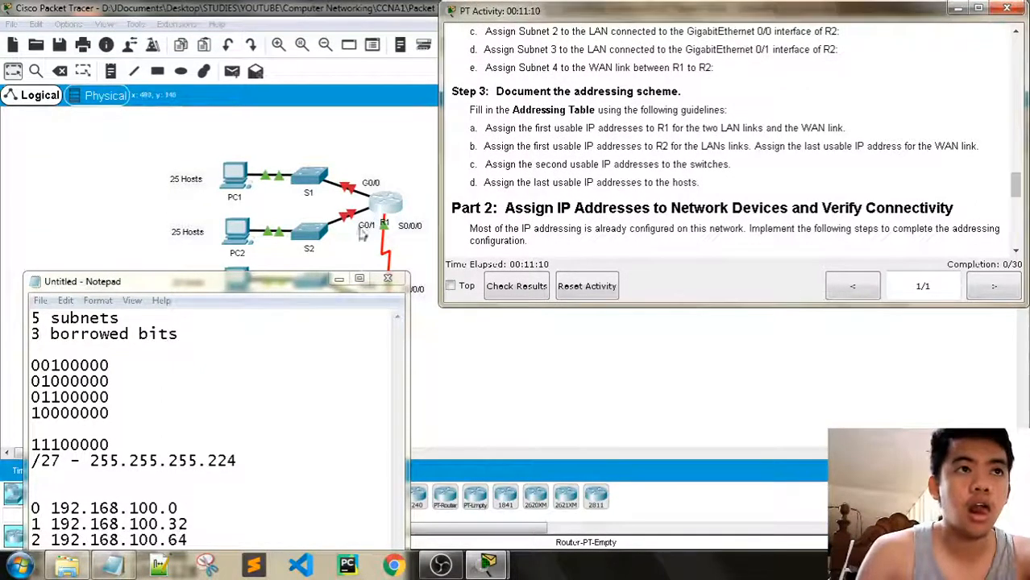
Open router R1's command-line interface and arrange its window beside the Notepad subnet list
drag(297, 283, 319, 234)
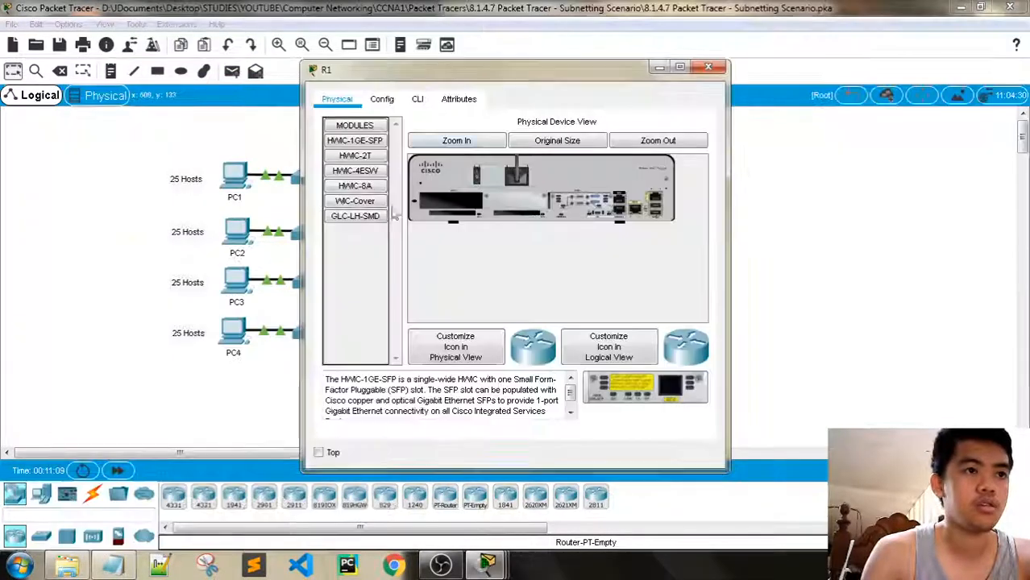
click(417, 99)
drag(483, 69, 668, 36)
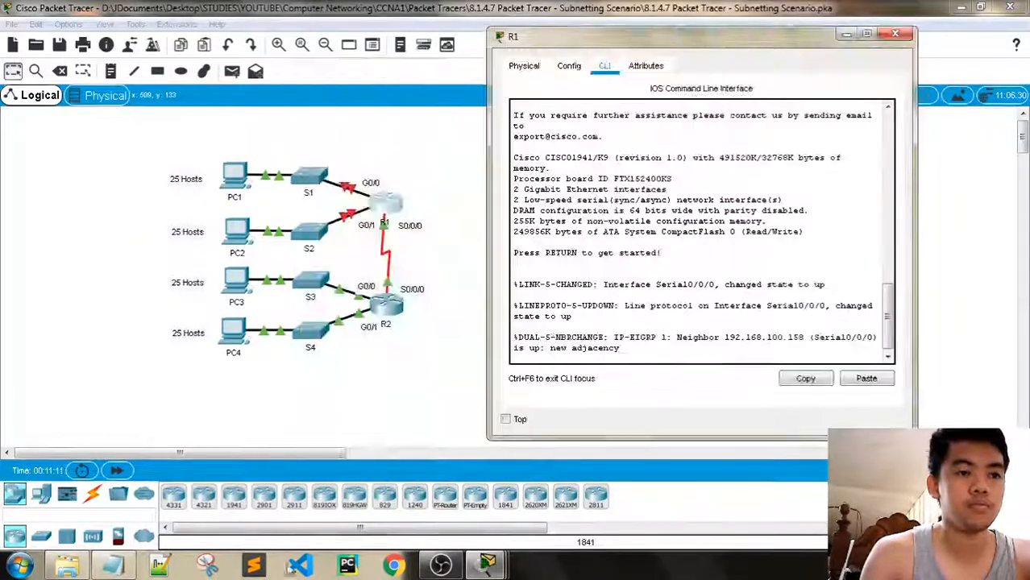
click(121, 565)
drag(201, 248, 201, 13)
click(553, 44)
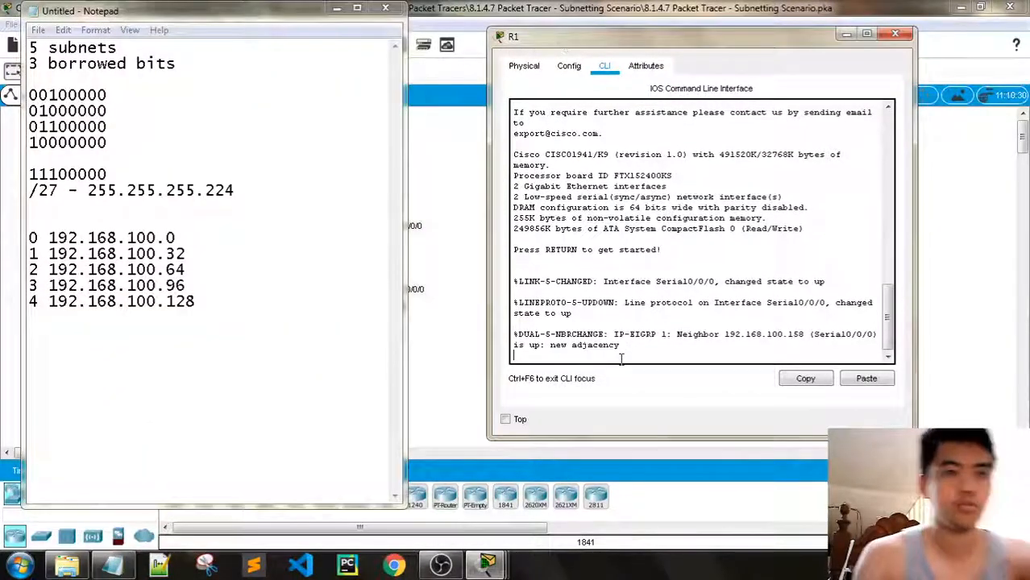
Enter privileged EXEC mode and global configuration mode on R1
key(Return)
text(en)
key(Return)
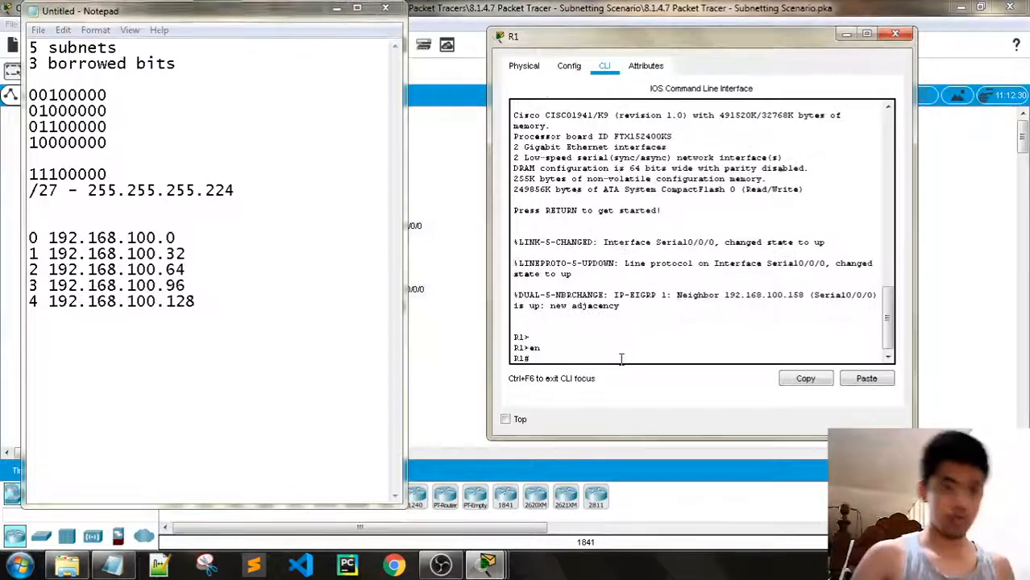
key(Return)
text(config t)
key(Return)
key(Return)
key(Return)
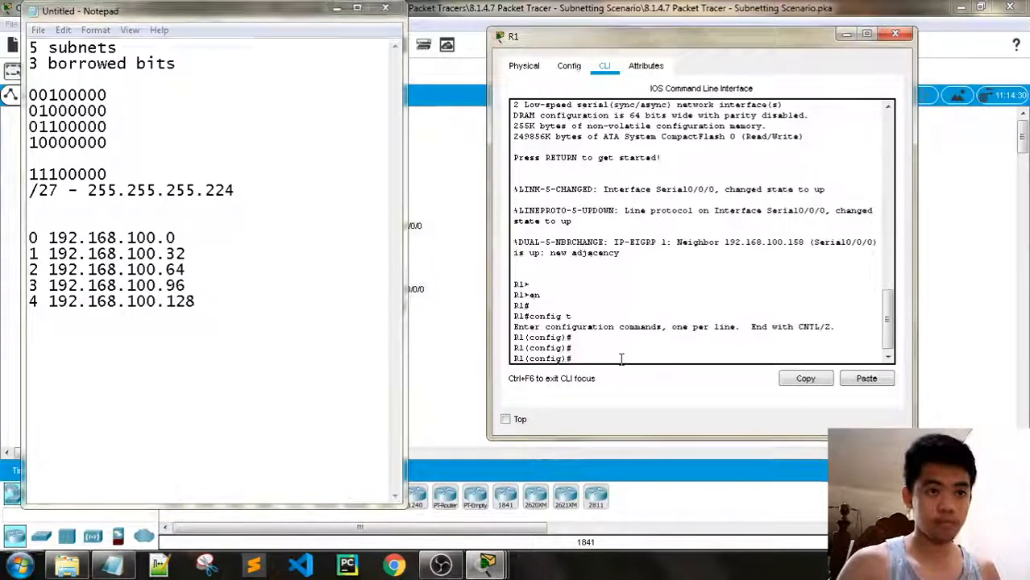
Assign IP address 192.168.100.1 with mask 255.255.255.224 to R1's interface g0/0
text(interface)
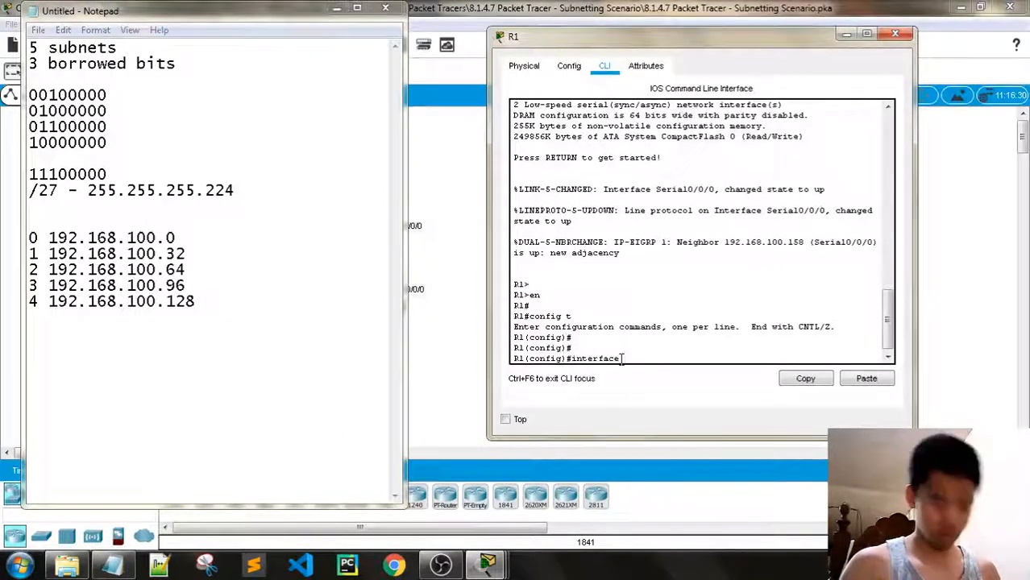
text( g0/)
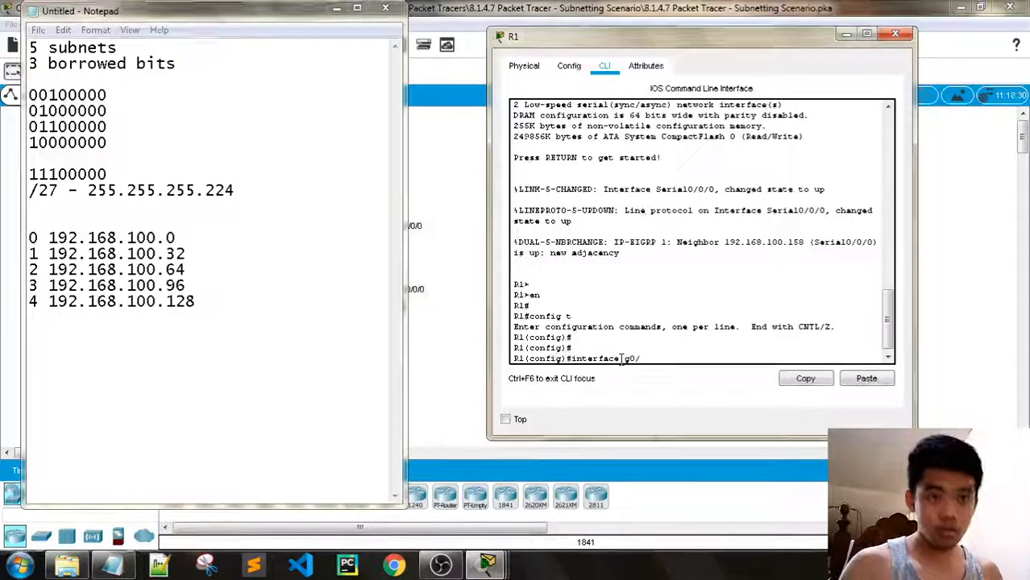
text(0)
key(Return)
text(ip address)
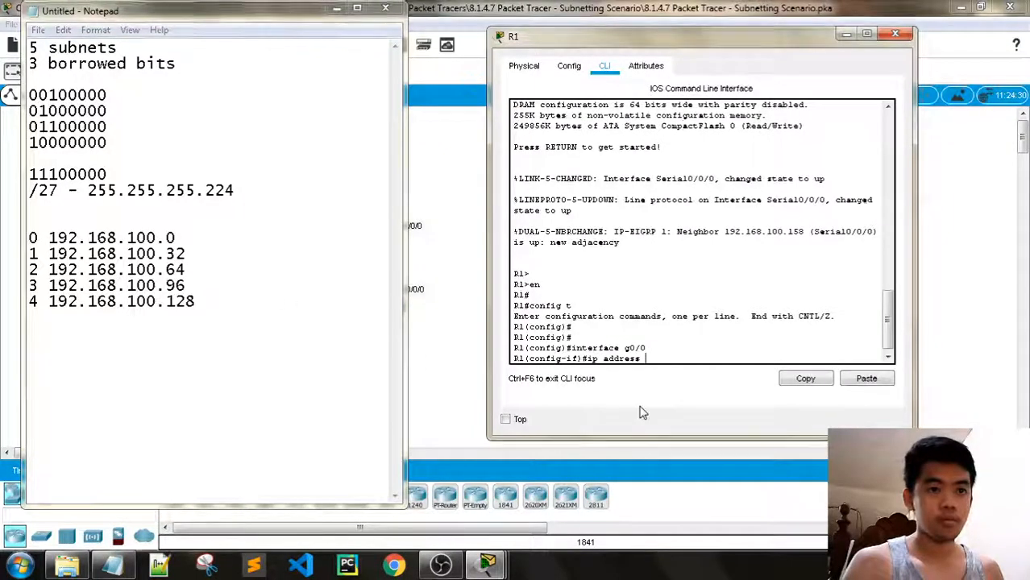
text( 192.168)
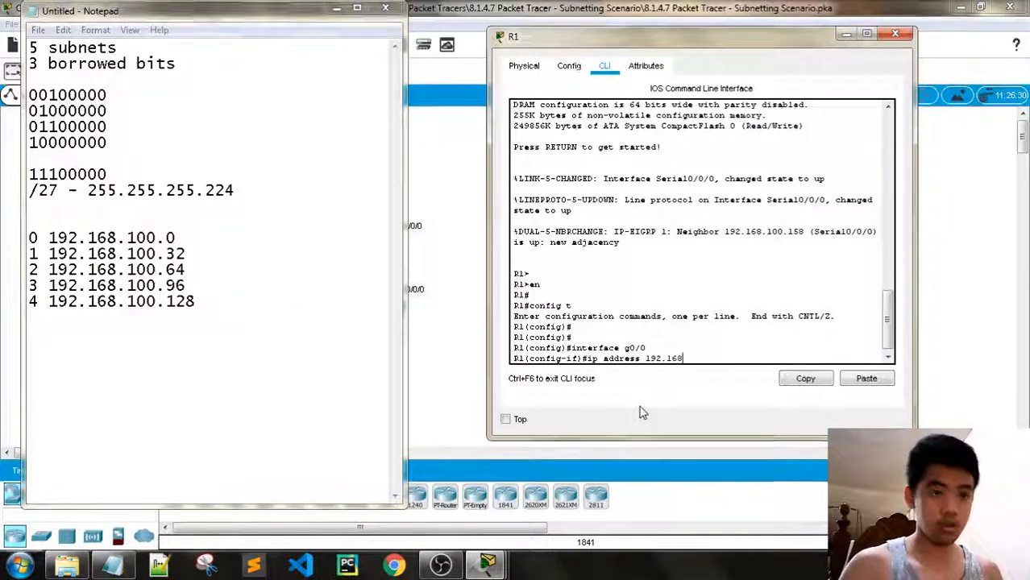
text(.100.)
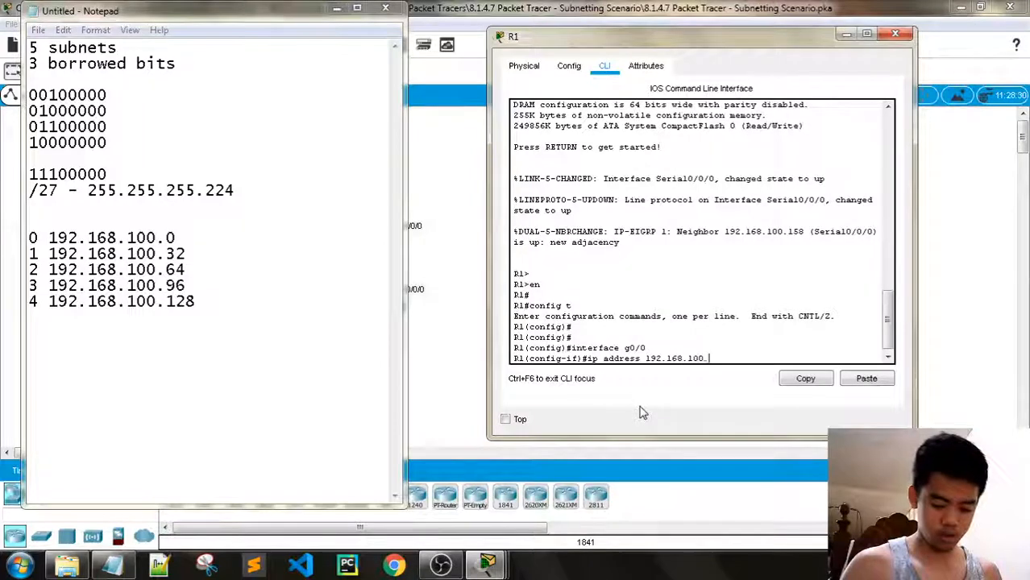
text(1 2)
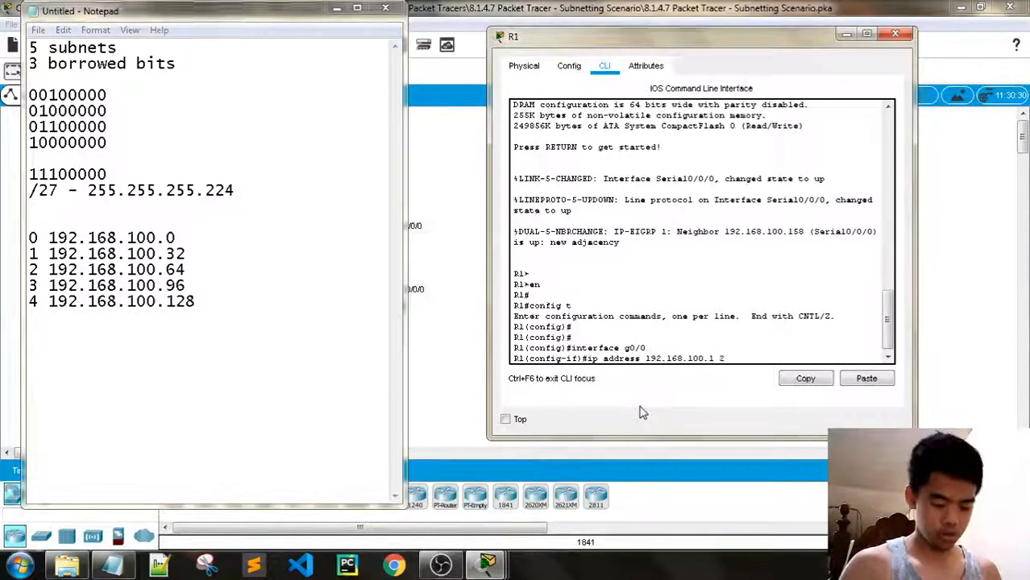
text(55.255)
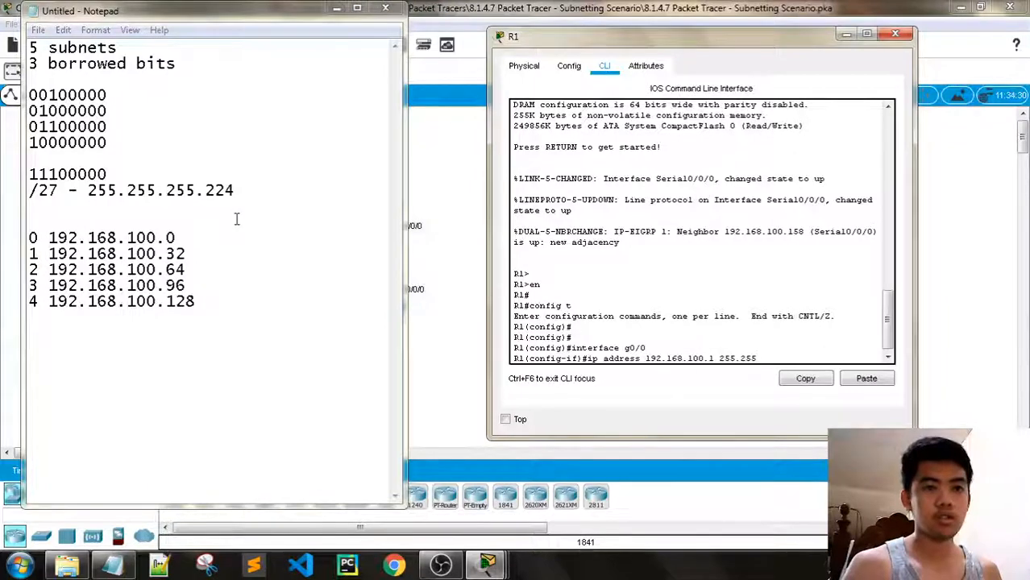
text(.255.2)
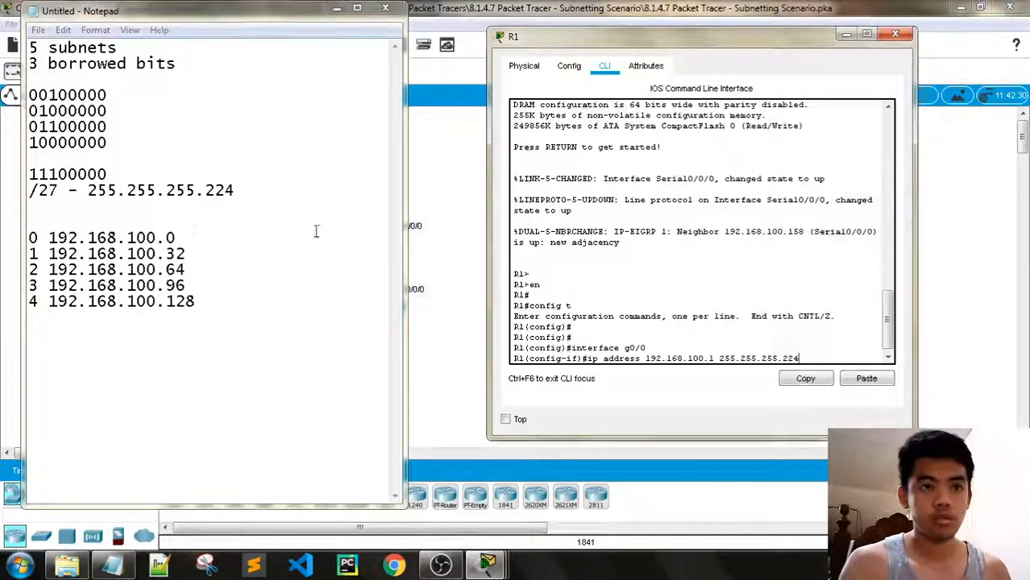
key(Return)
Enable interface g0/0 with no shutdown and bring the activity instructions back into view
text(no)
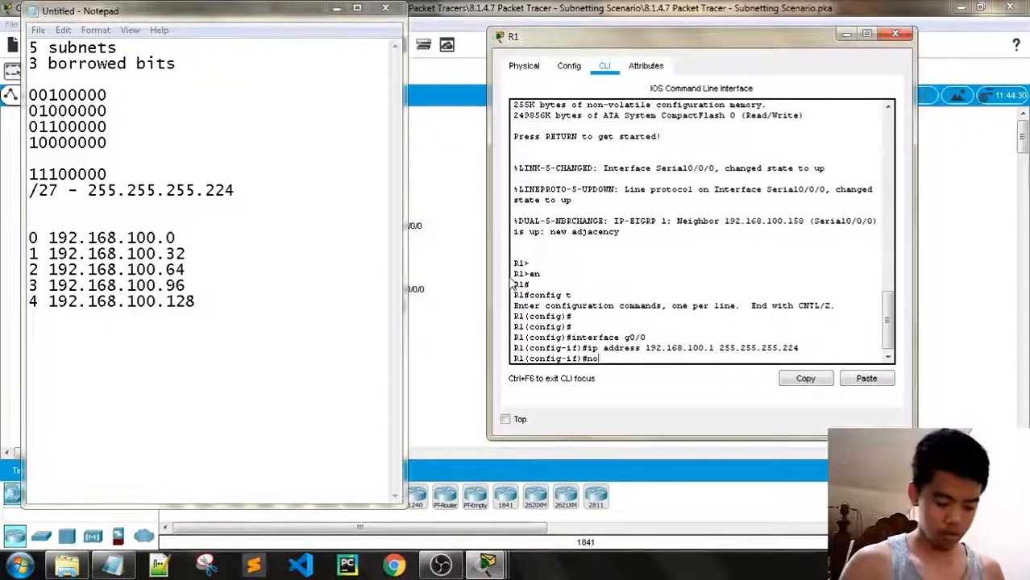
text( shutdown)
key(Return)
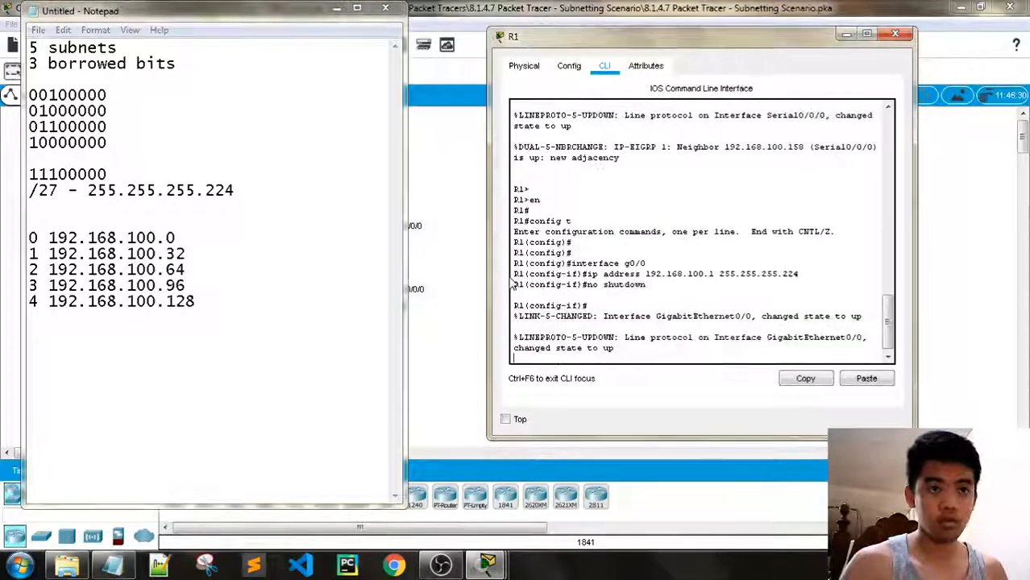
key(Return)
key(Return)
mouse_move(488, 564)
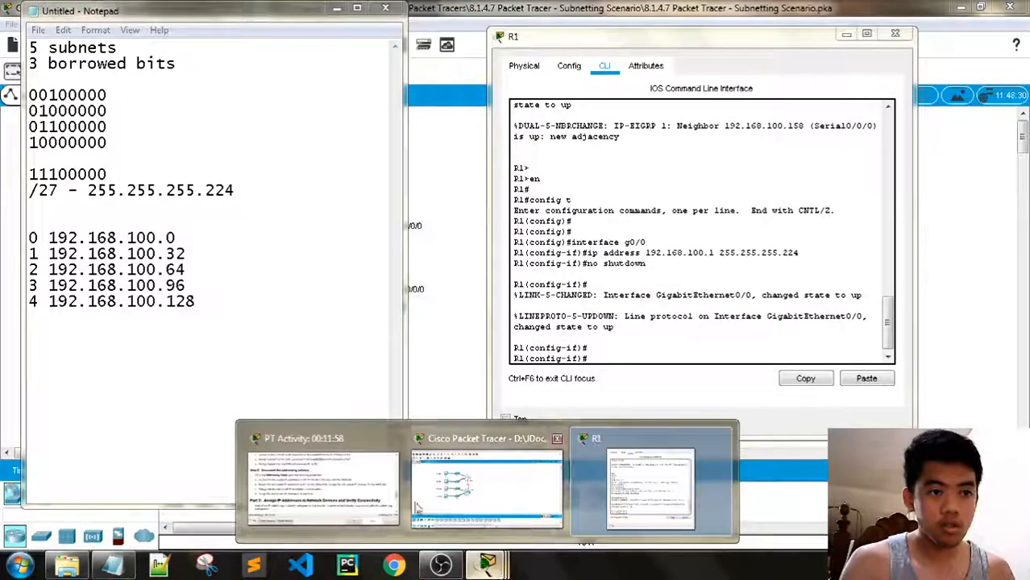
click(381, 495)
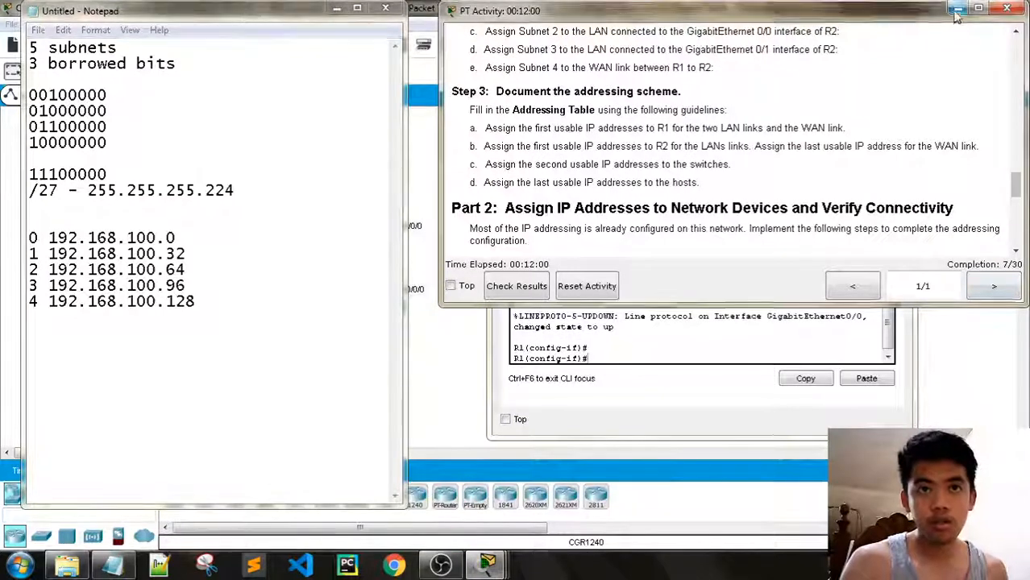
Return to R1's command line and enter configuration mode for interface g0/1
click(683, 314)
text(in)
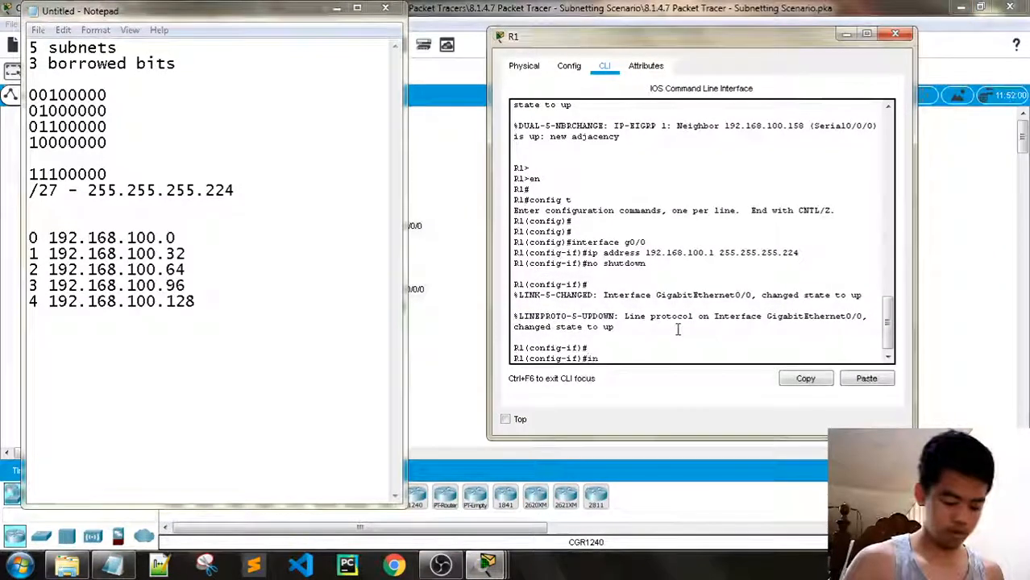
text(terface g)
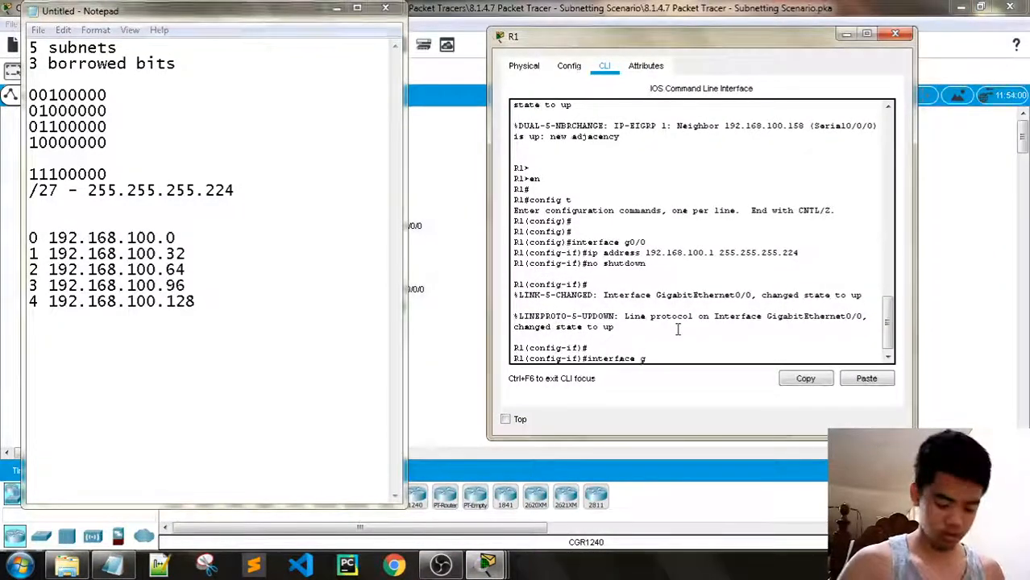
text(0/1)
key(Return)
key(Return)
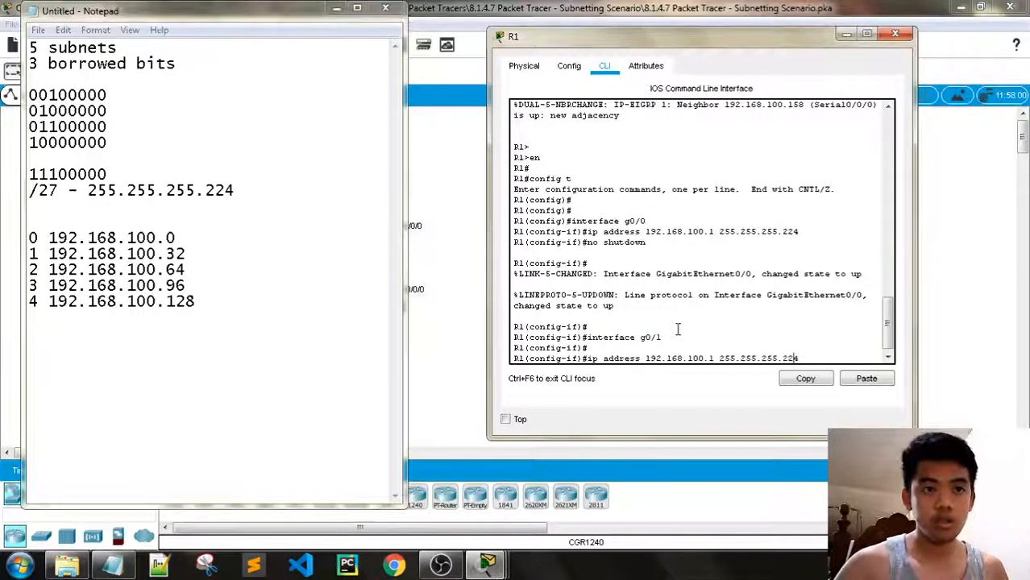
Assign IP address 192.168.100.33 with mask 255.255.255.224 to R1's interface g0/1
key(Left)
key(Left)
key(Left)
key(Left)
key(Left)
key(Left)
key(Left)
key(Left)
key(Left)
key(Left)
key(Left)
key(Left)
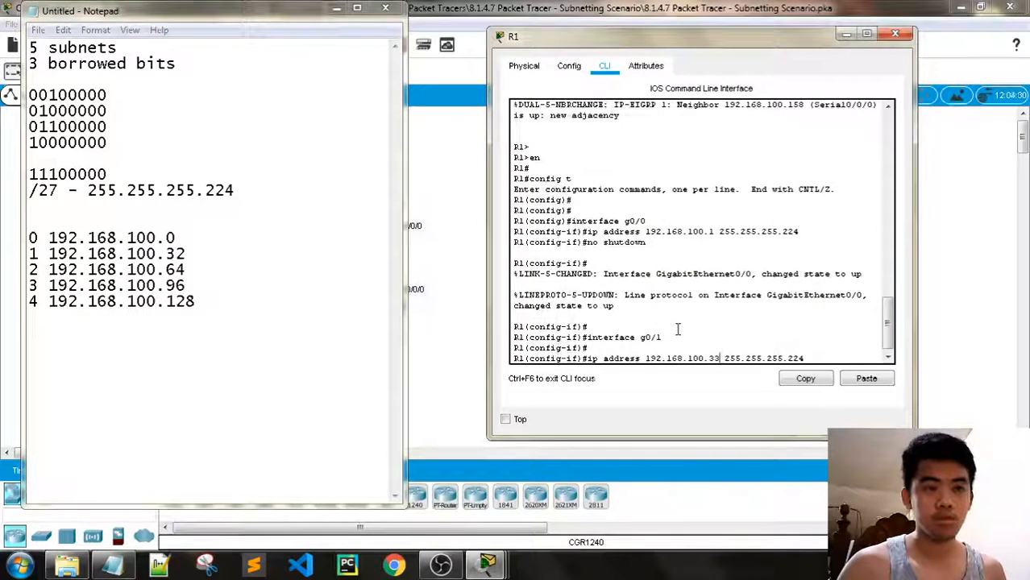
key(Return)
Enable R1's interface g0/1 with no shutdown
text(no s)
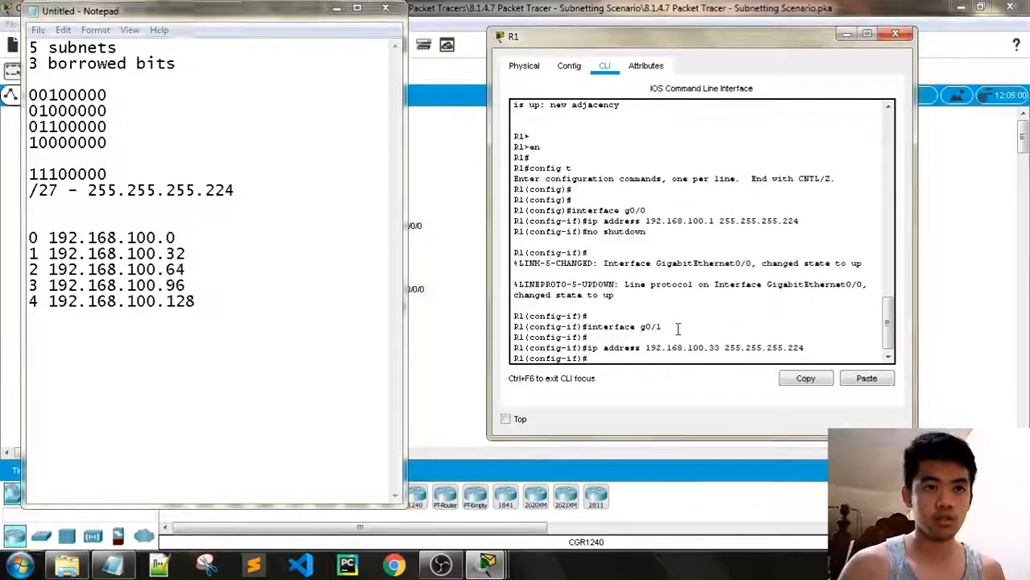
text(hutdo)
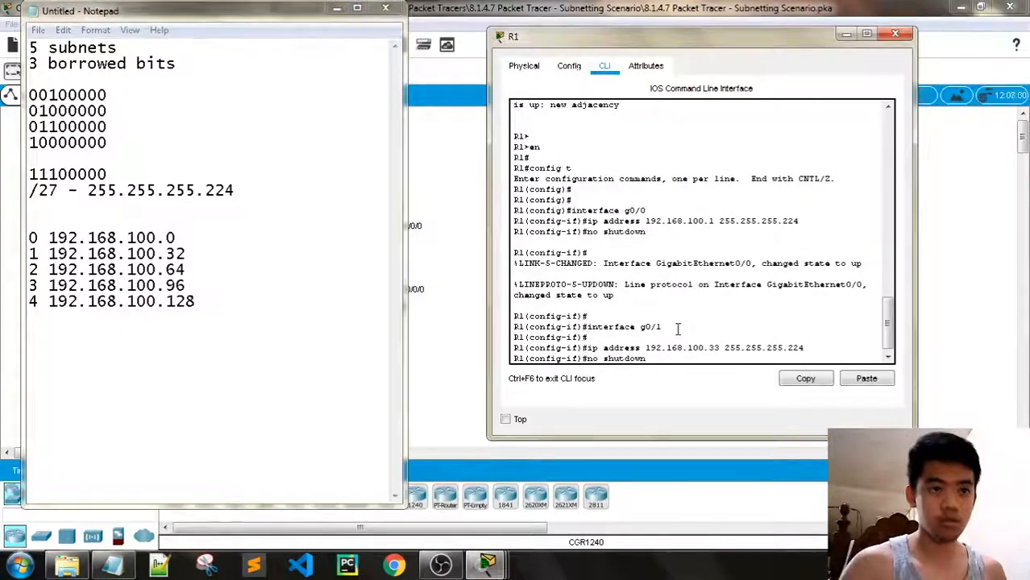
text(wn)
key(Return)
key(Return)
key(Return)
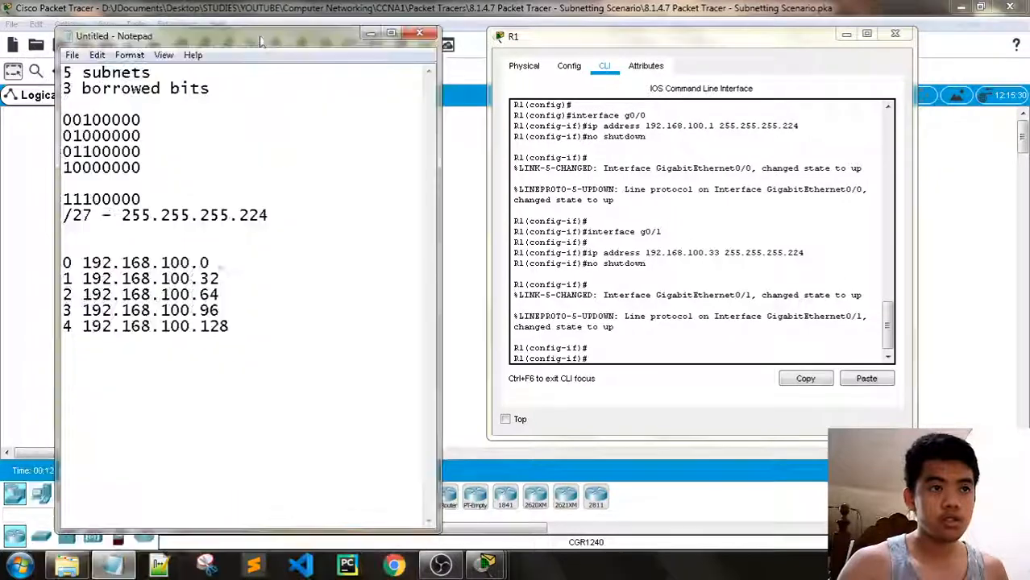
Enter configuration mode for R1's serial interface s0/0/0
click(611, 352)
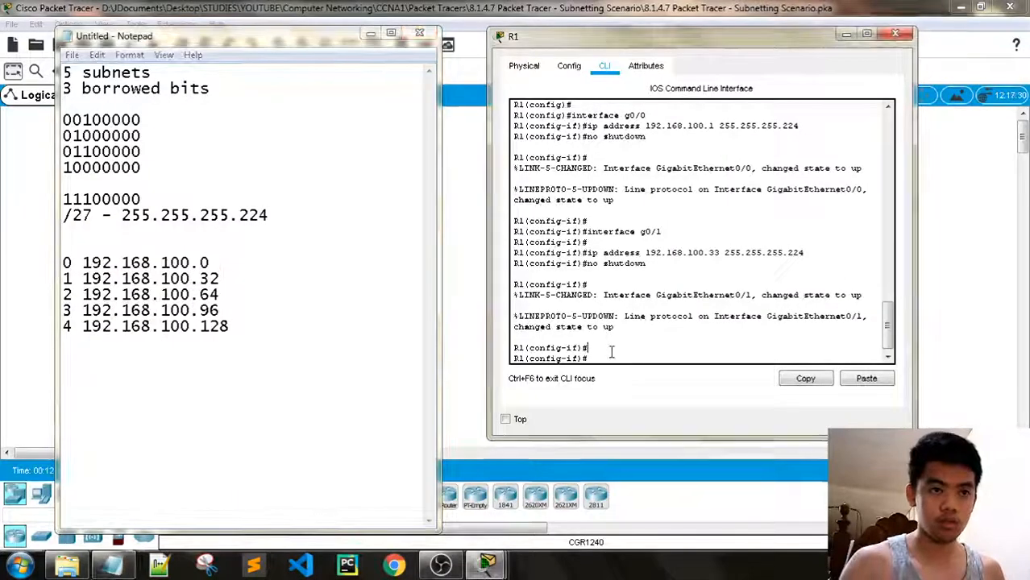
text(in)
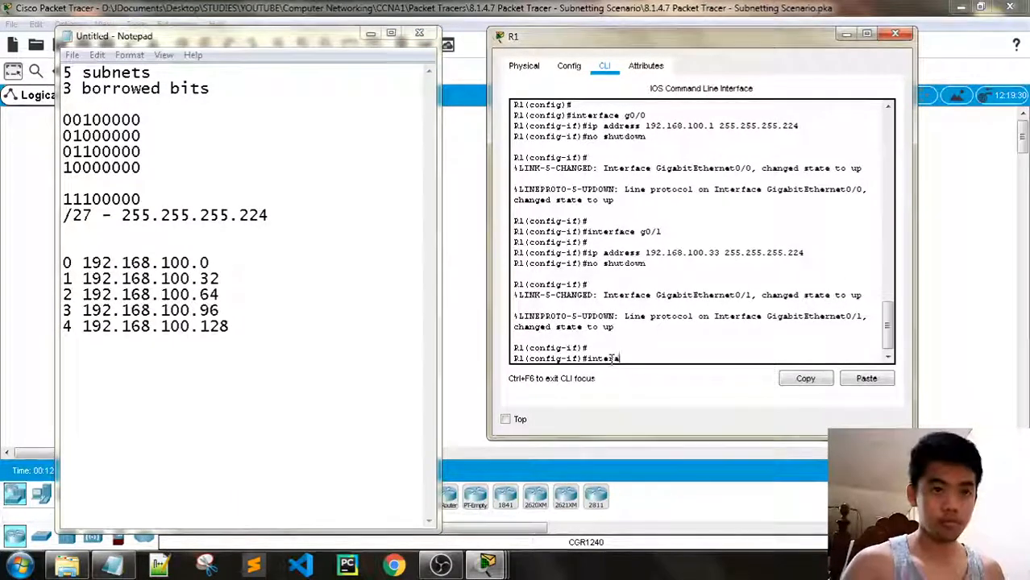
text(terface s0)
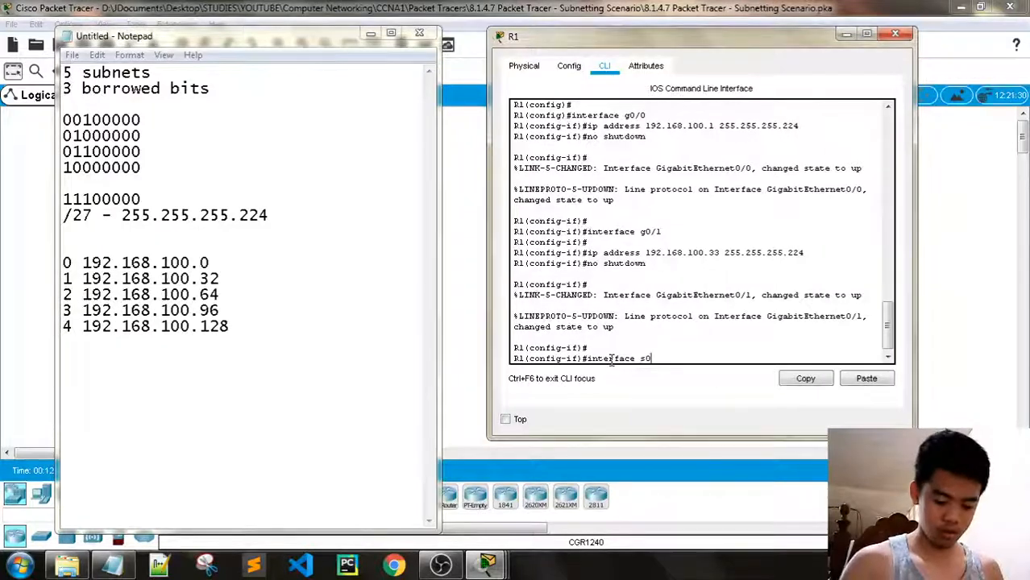
text(/0/0)
key(Return)
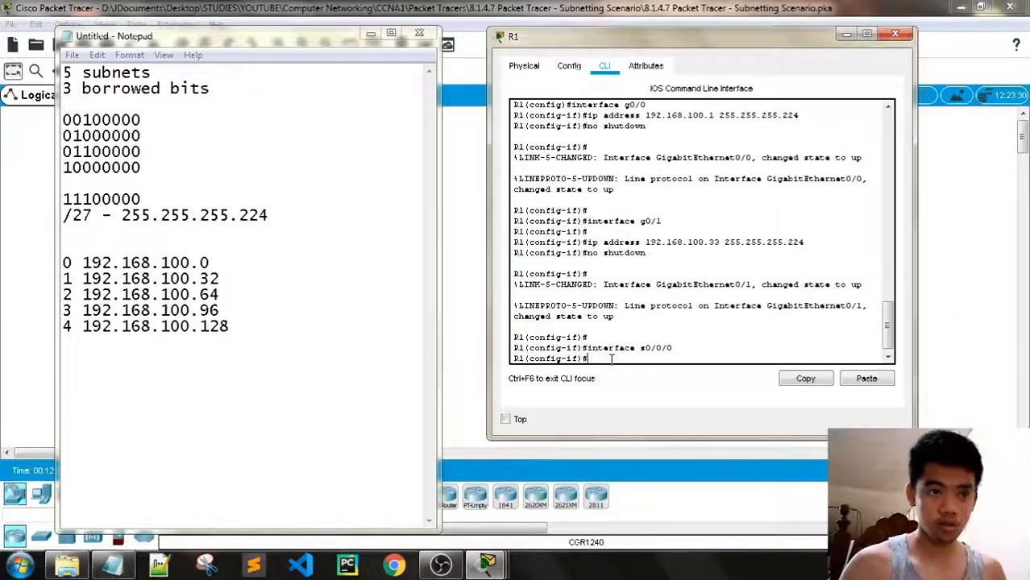
Assign IP address 192.168.100.129 with mask 255.255.255.224 to R1's interface s0/0/0
text(ip a)
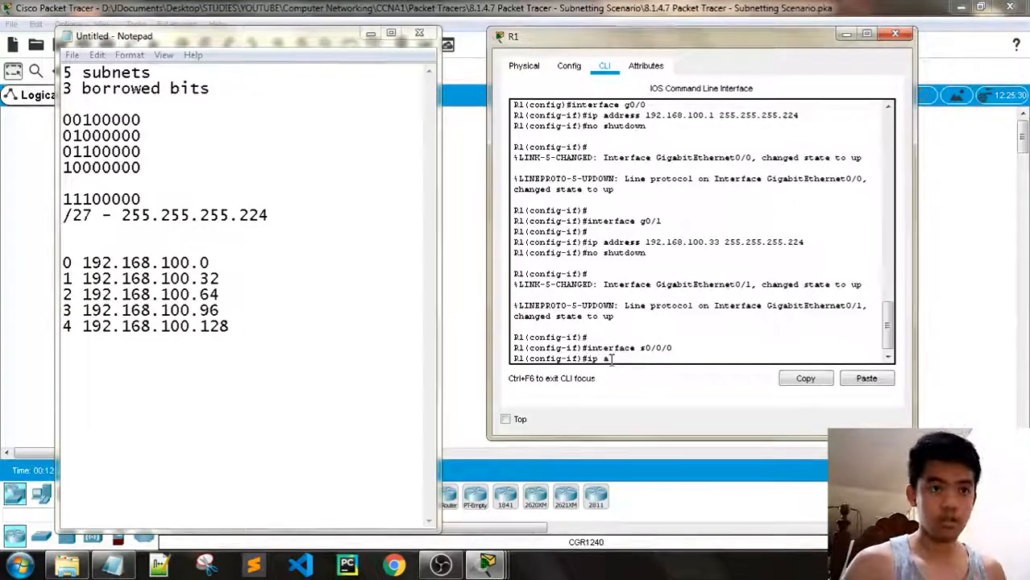
text(ddress 192)
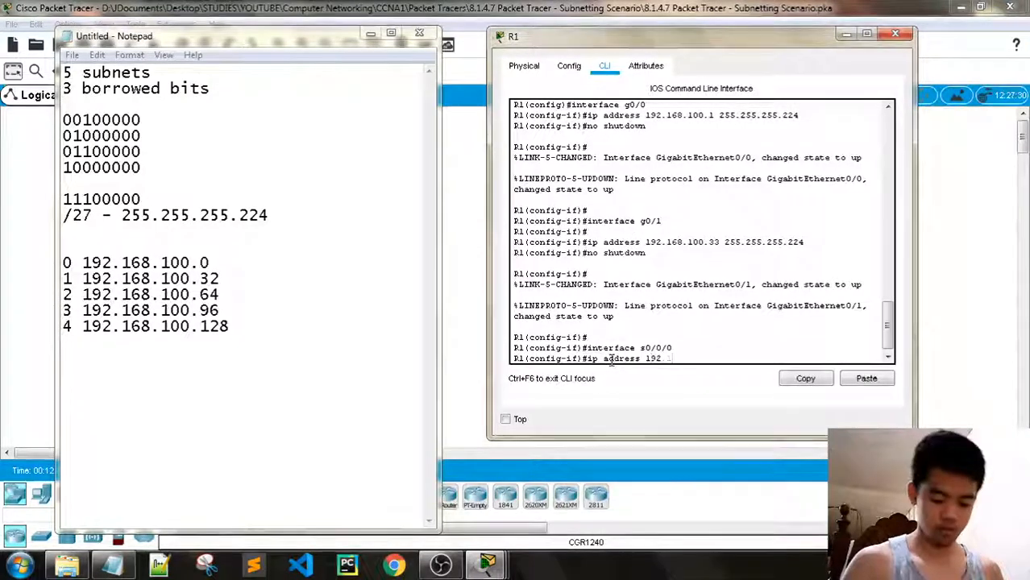
text(.168.100)
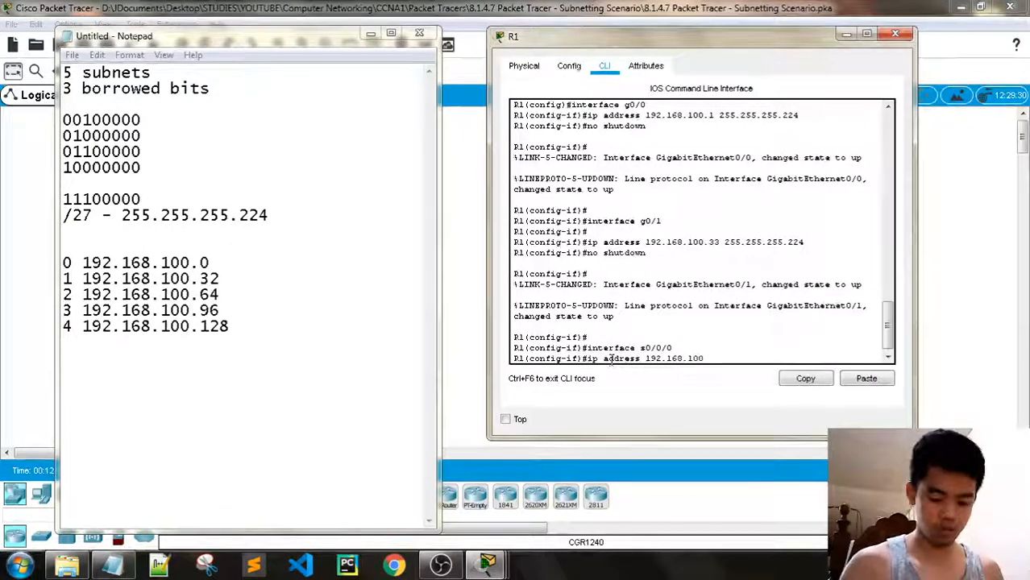
text(.12)
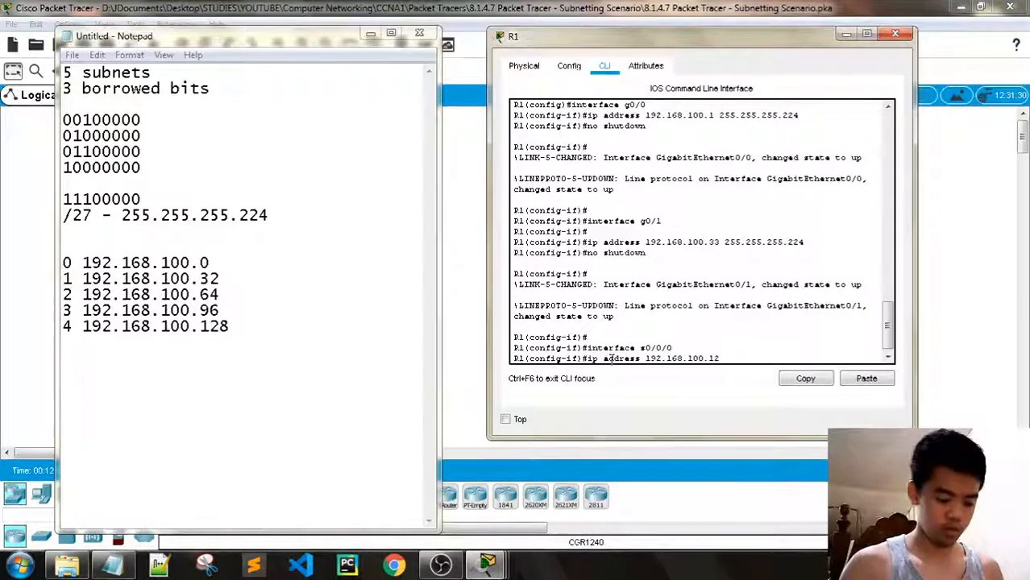
text(9 2)
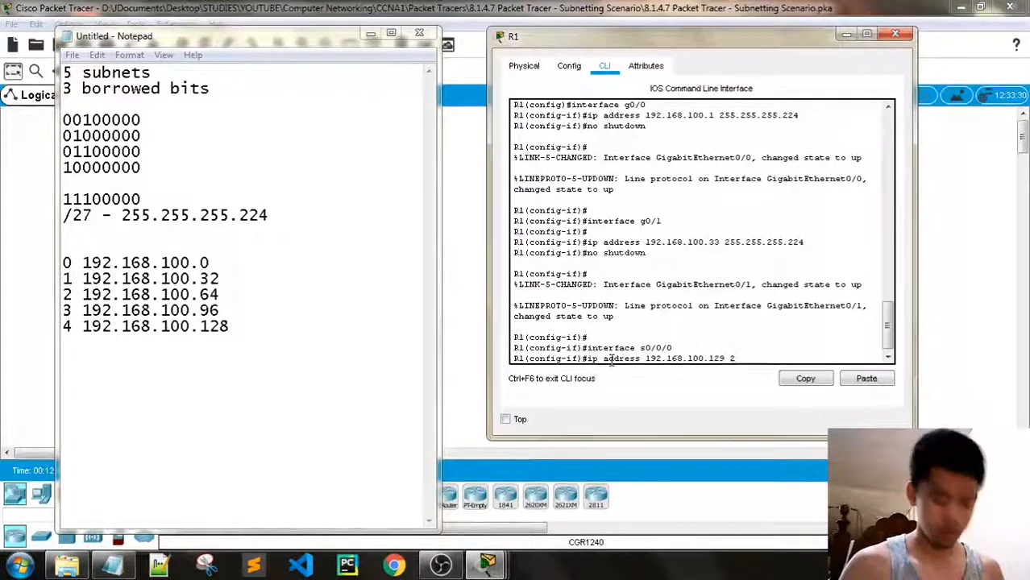
text(55.255.255)
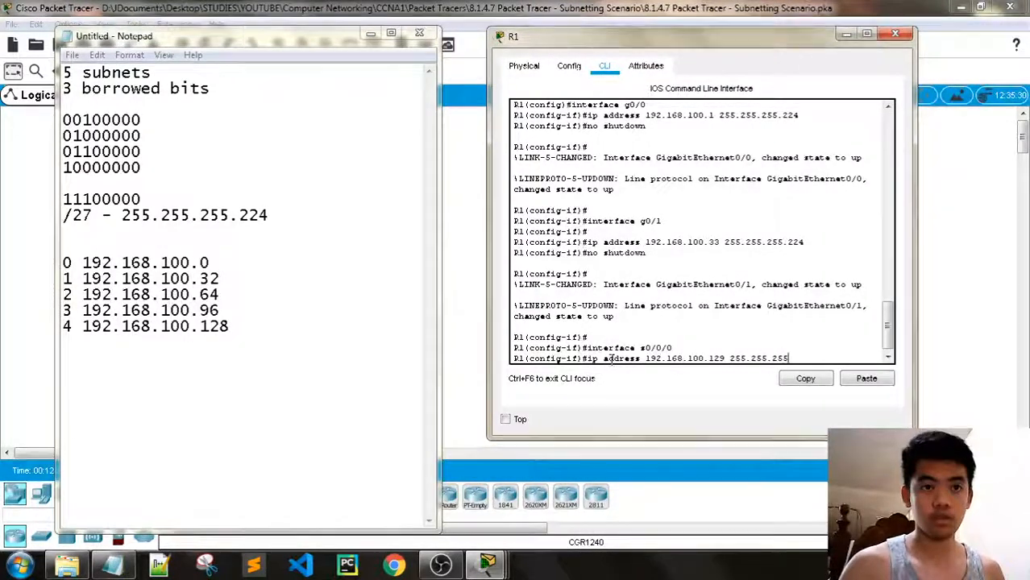
text(.224)
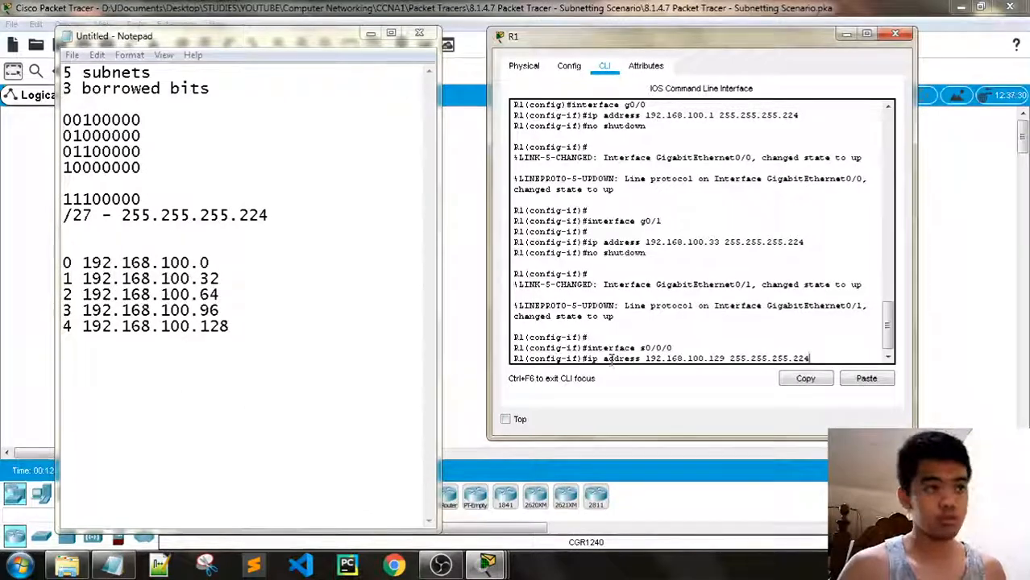
key(Return)
Enable R1's interface s0/0/0 with no shutdown
text(no)
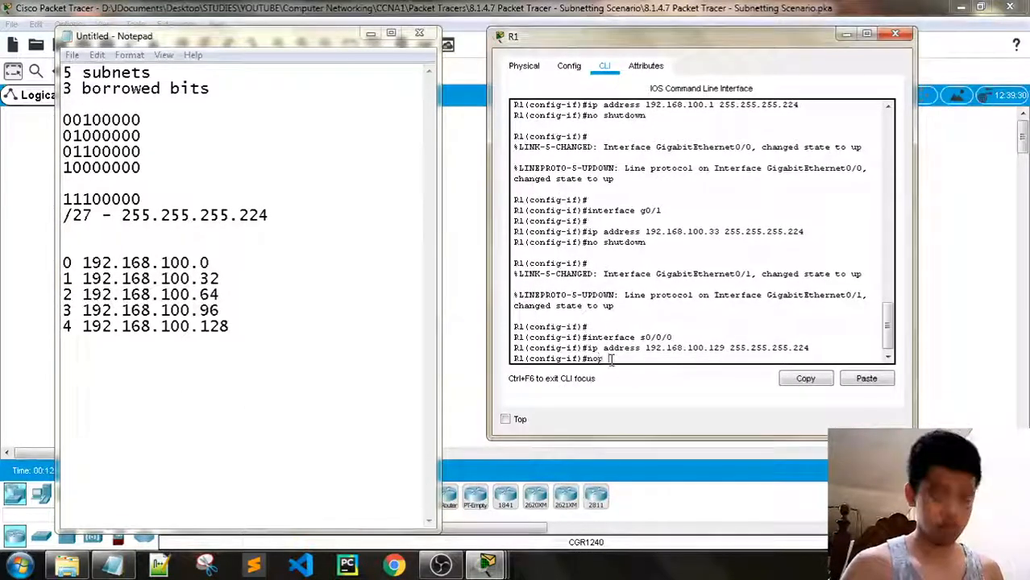
text( shut)
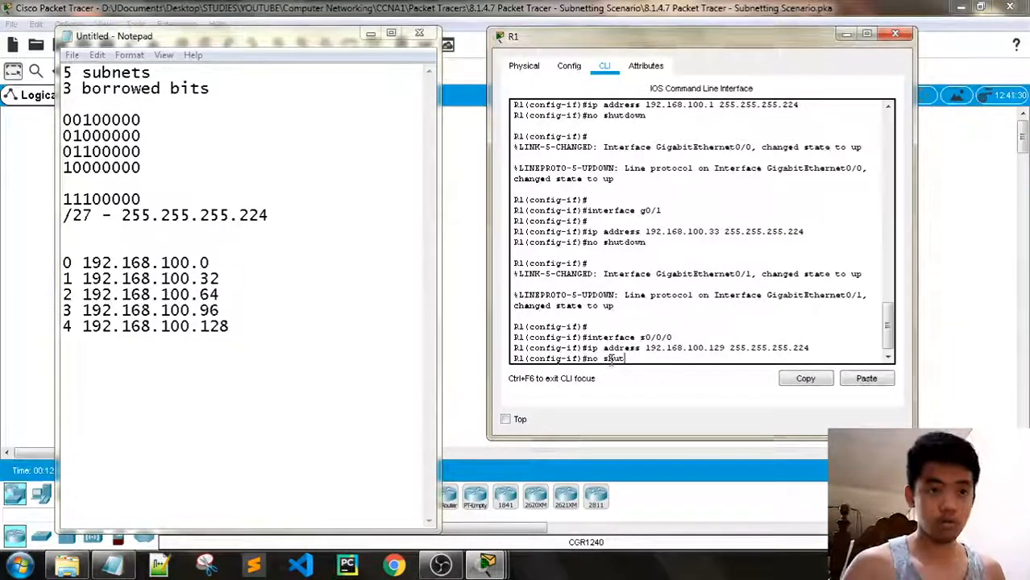
text(down)
key(Return)
key(Return)
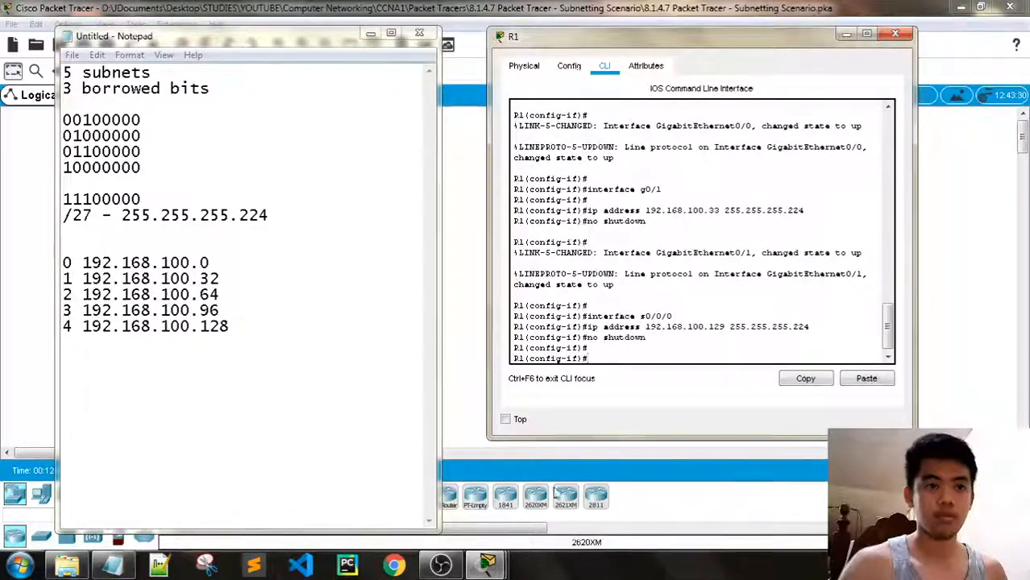
Review the activity instructions for the addressing guidelines and the Part 2 configuration steps
mouse_move(487, 565)
click(322, 488)
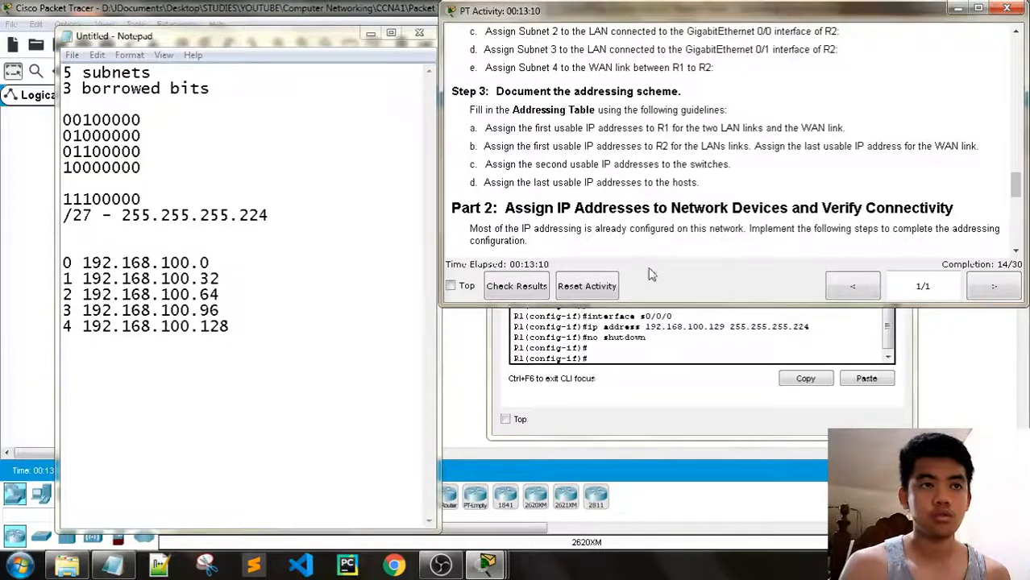
scroll(808, 190, down, 3)
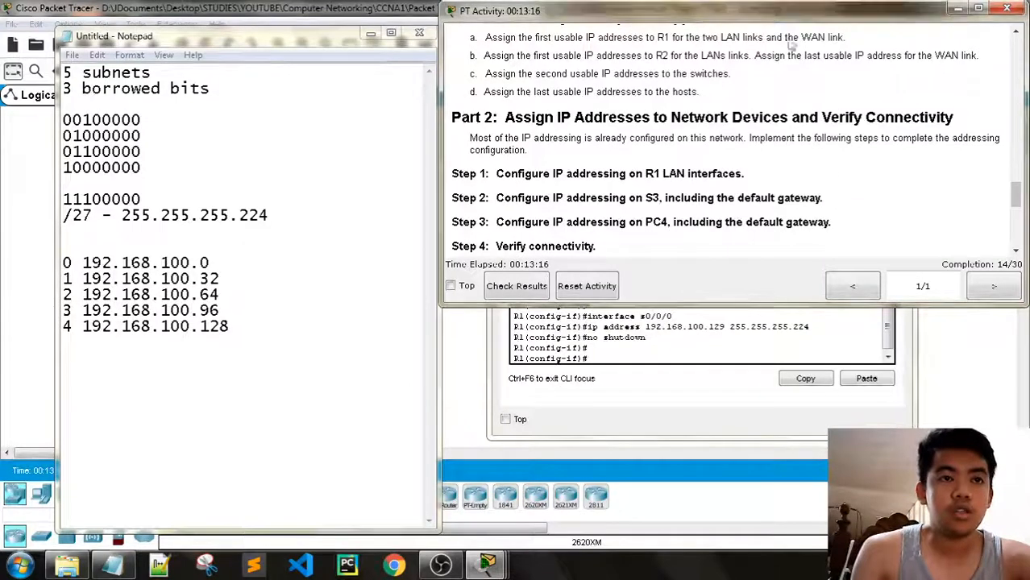
drag(786, 25, 451, 24)
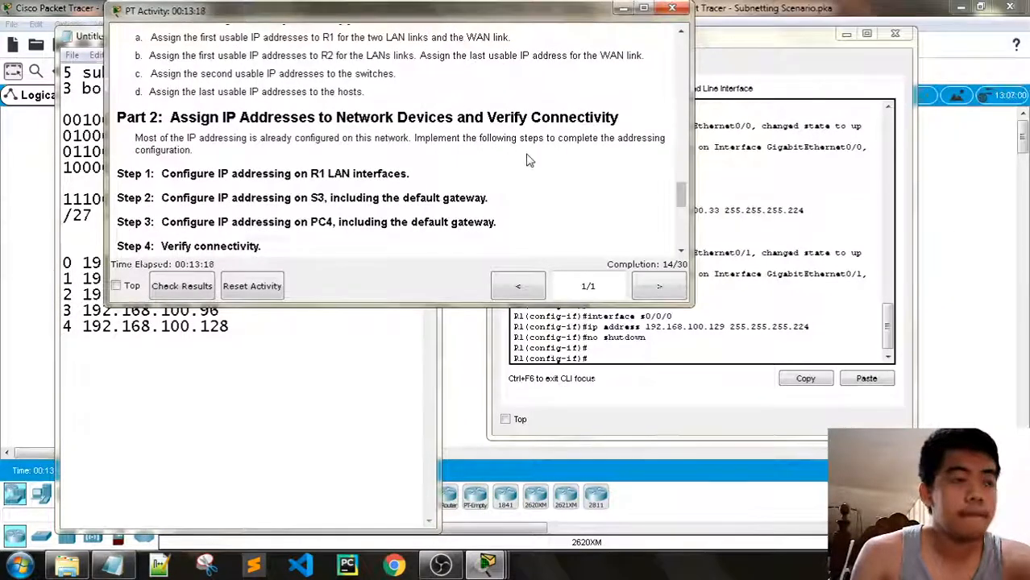
scroll(528, 159, up, 1)
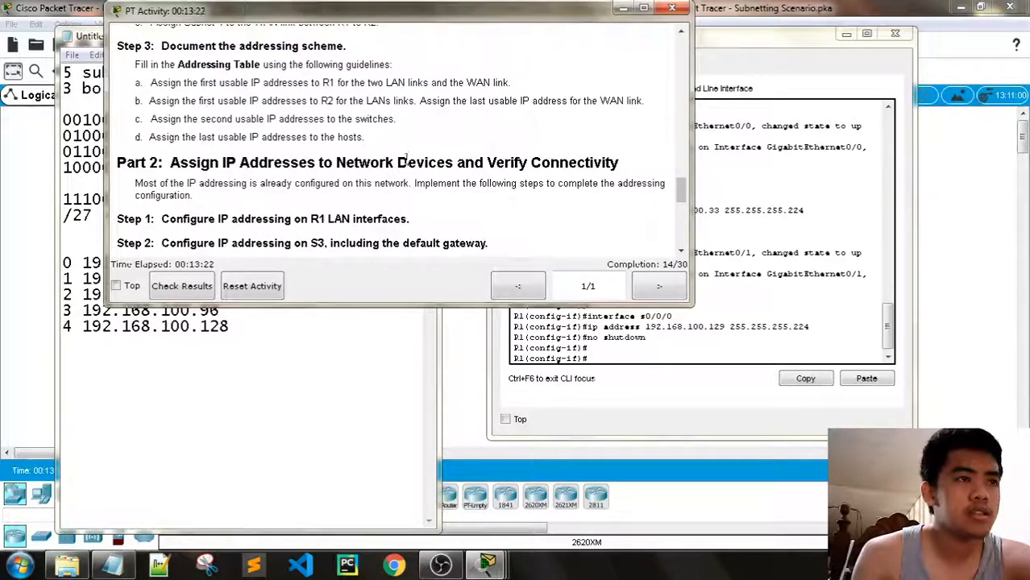
scroll(363, 134, down, 1)
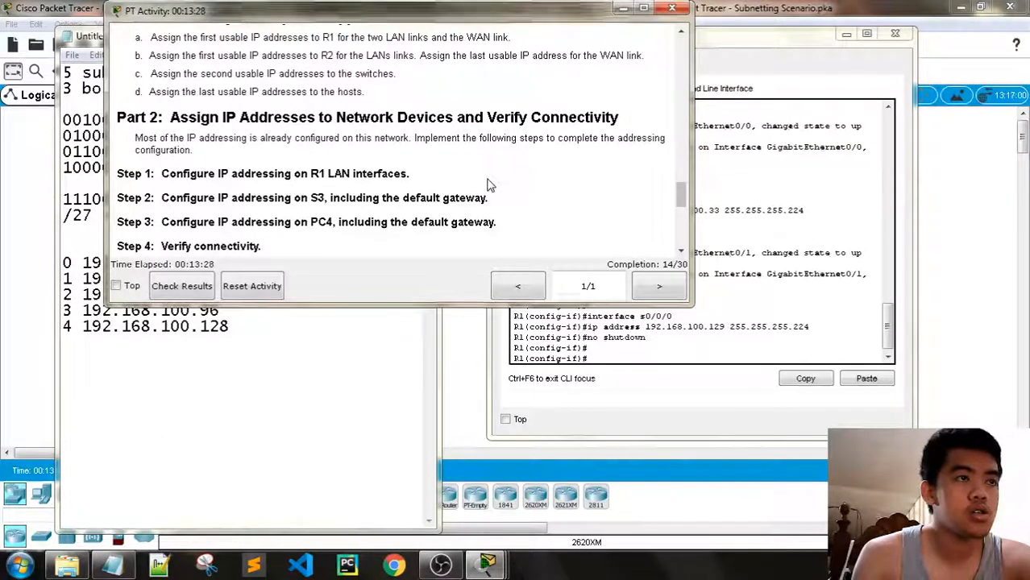
scroll(488, 185, down, 1)
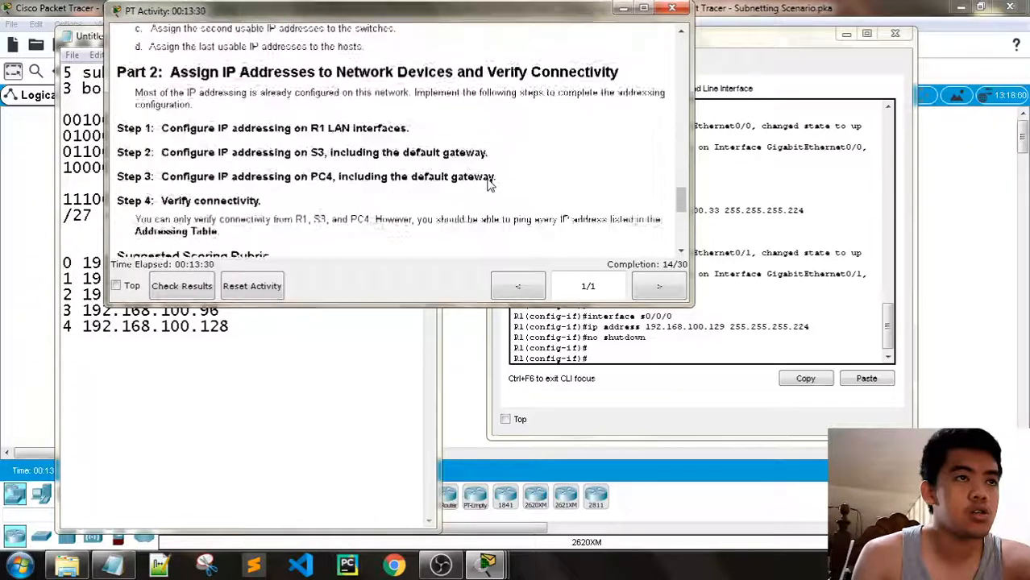
scroll(487, 186, up, 1)
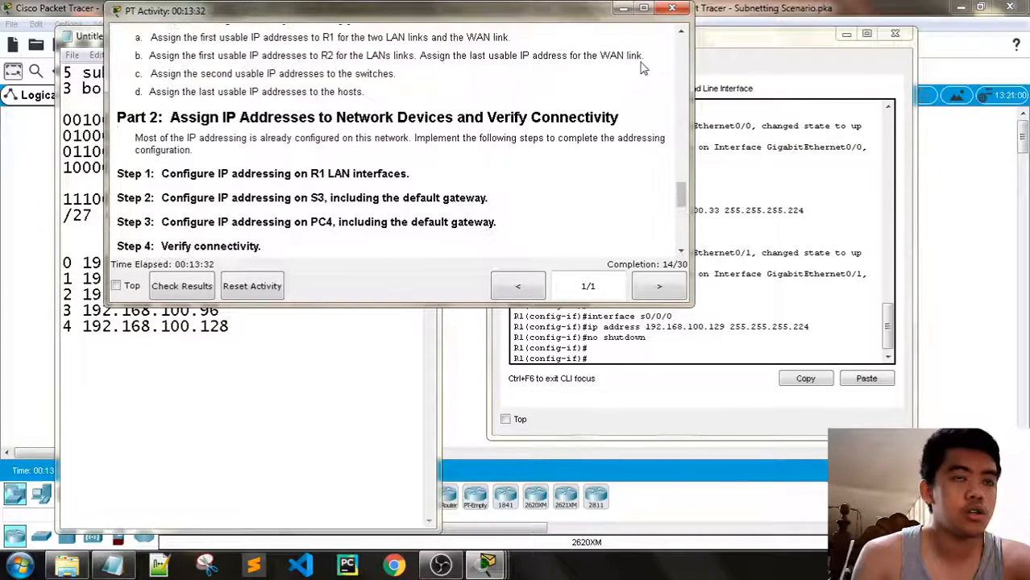
Clear the instructions, R1 and notes windows off the topology and open switch S3's command line
click(622, 9)
click(846, 34)
drag(359, 53, 791, 51)
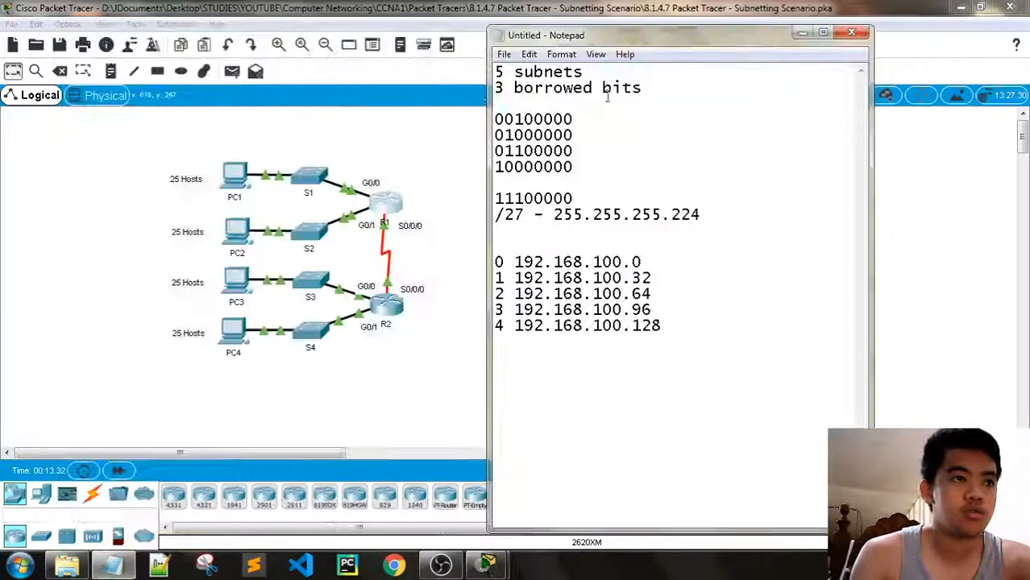
click(316, 287)
click(418, 99)
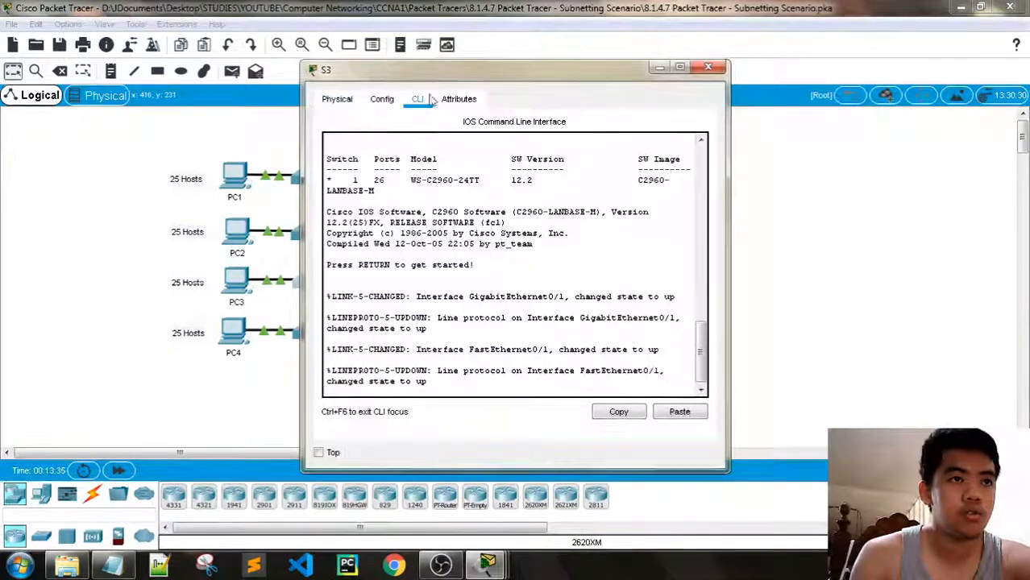
drag(484, 69, 335, 48)
Bring the activity instructions back beside S3's window and return to S3's command line
mouse_move(489, 565)
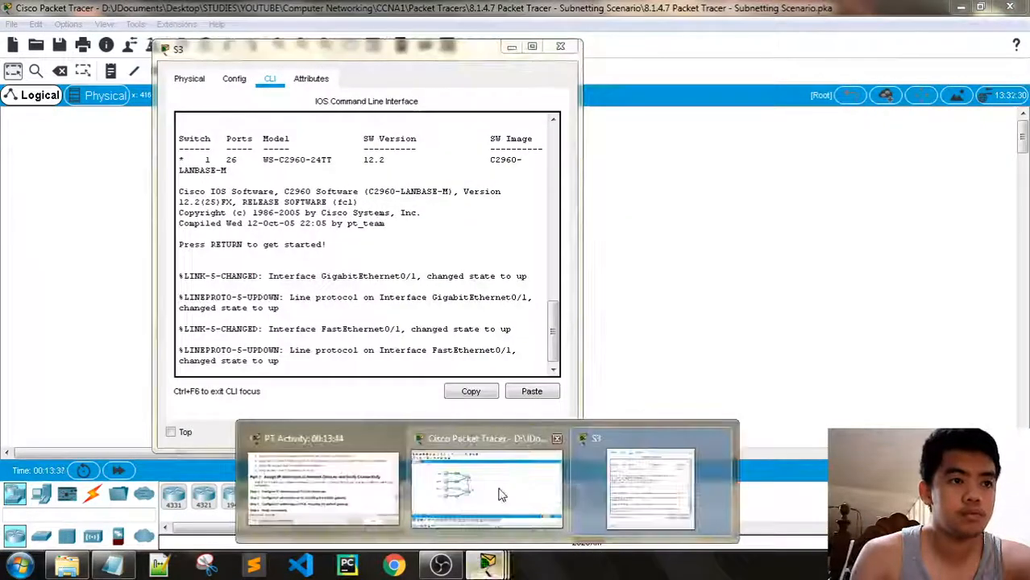
mouse_move(520, 536)
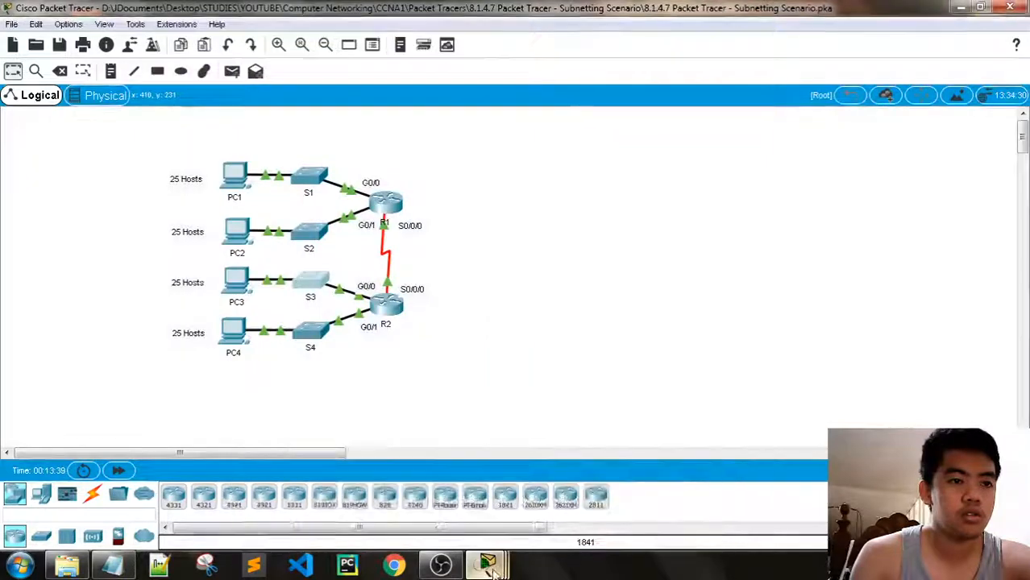
click(322, 488)
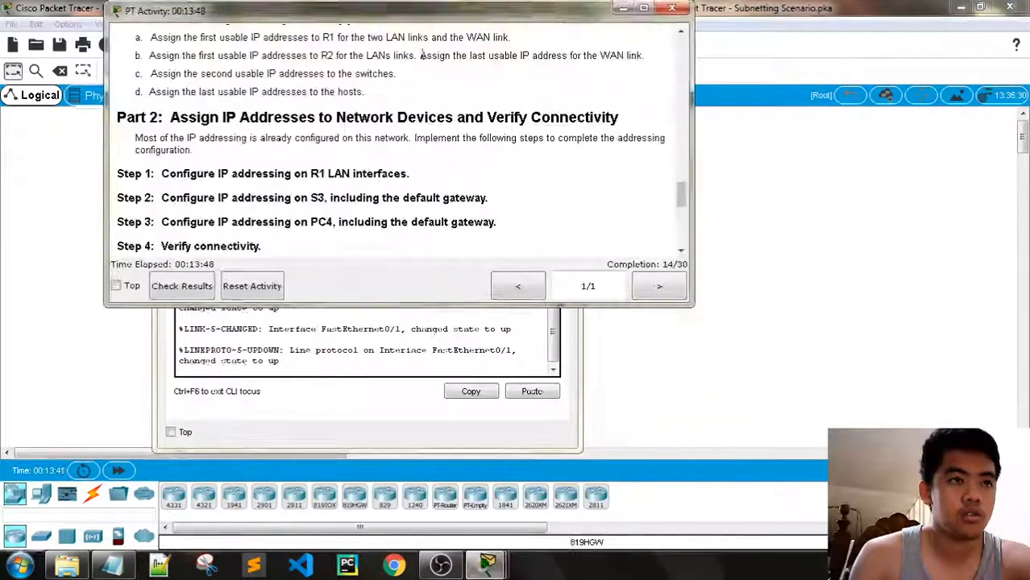
drag(418, 16, 764, 18)
click(315, 64)
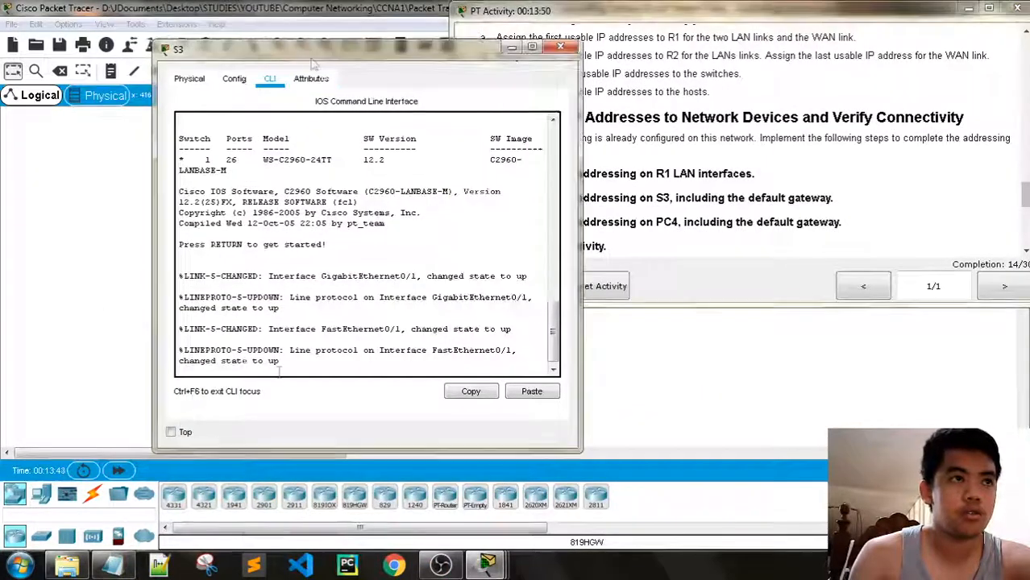
Start S3's console session and enter privileged EXEC mode
key(Return)
key(Return)
key(Return)
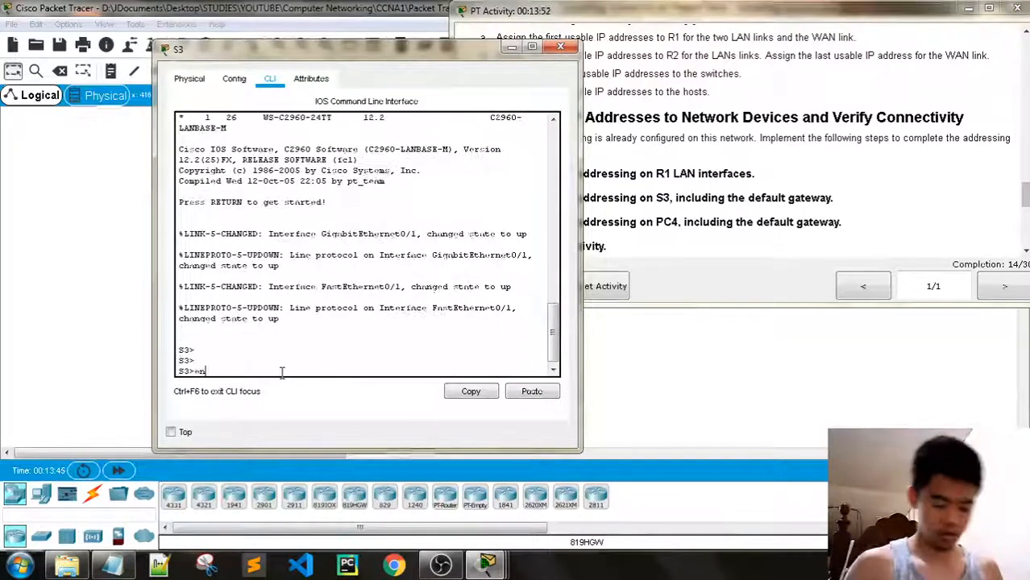
text(en)
key(Return)
key(Return)
Run show ip interface brief on S3 and look through its interface list
text(show ip i)
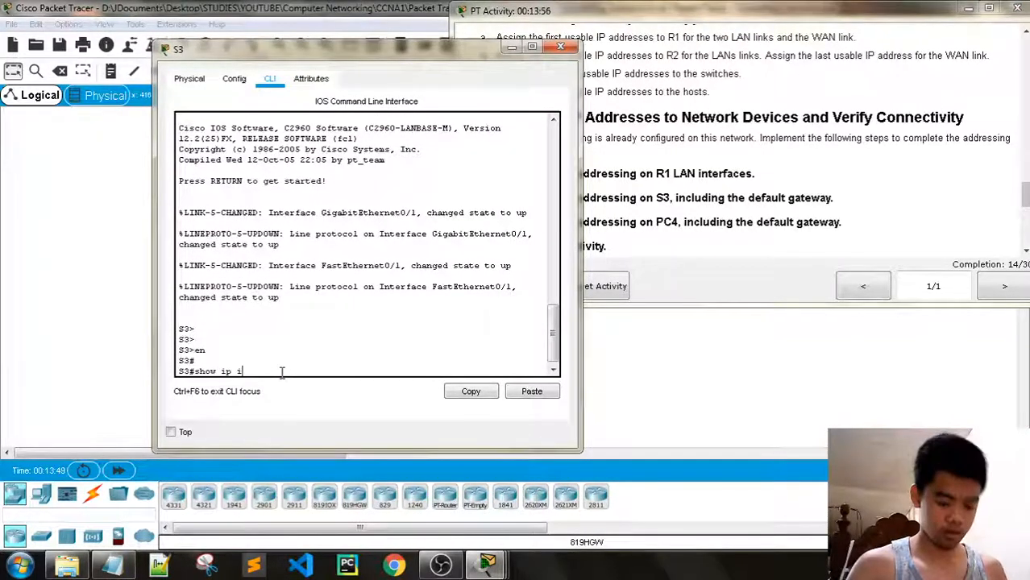
text(nterface brief)
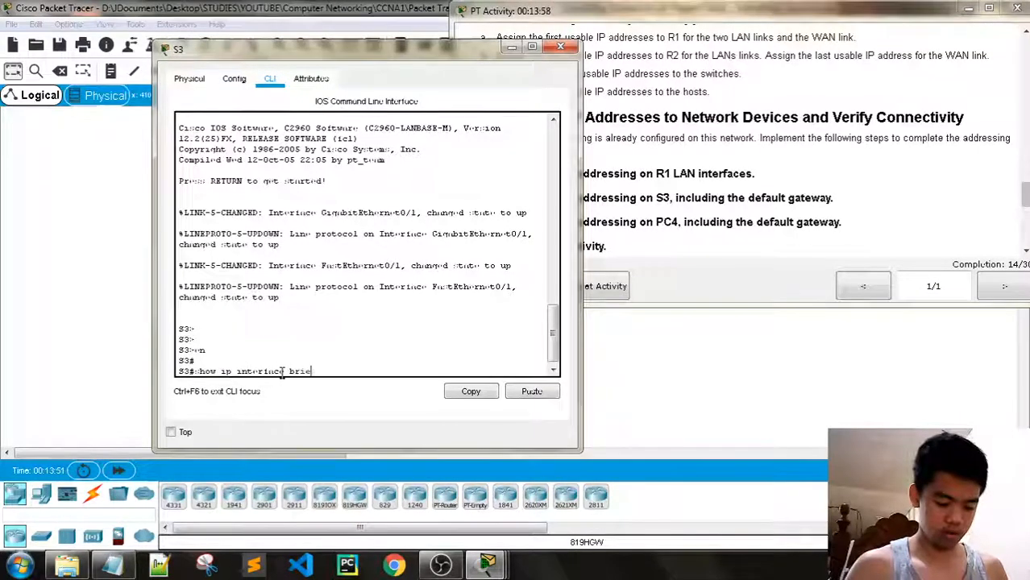
key(Return)
scroll(304, 284, up, 10)
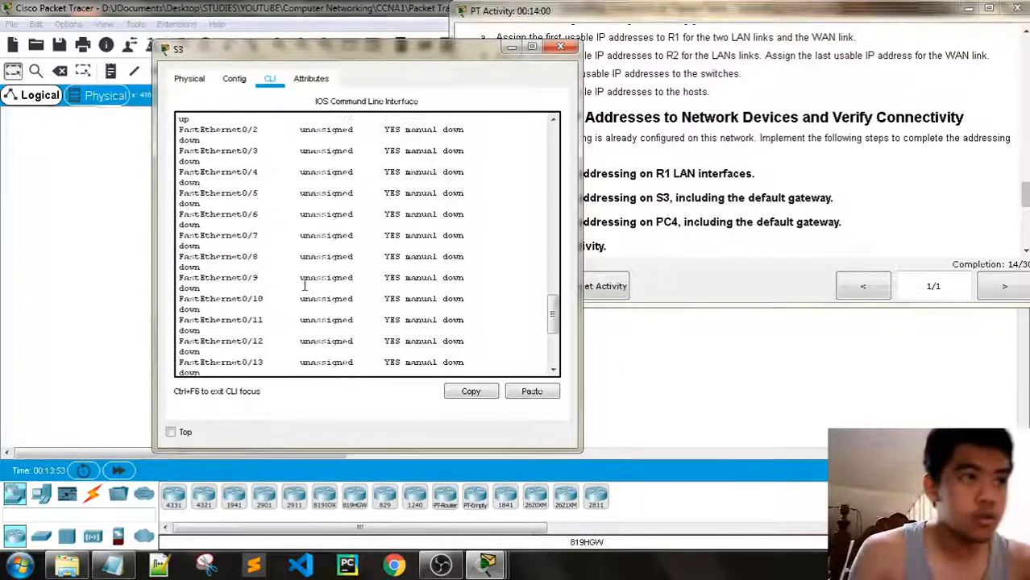
Examine the rest of S3's interface list for the Vlan1 entry and place S3's window beside the activity instructions
scroll(305, 283, down, 10)
key(space)
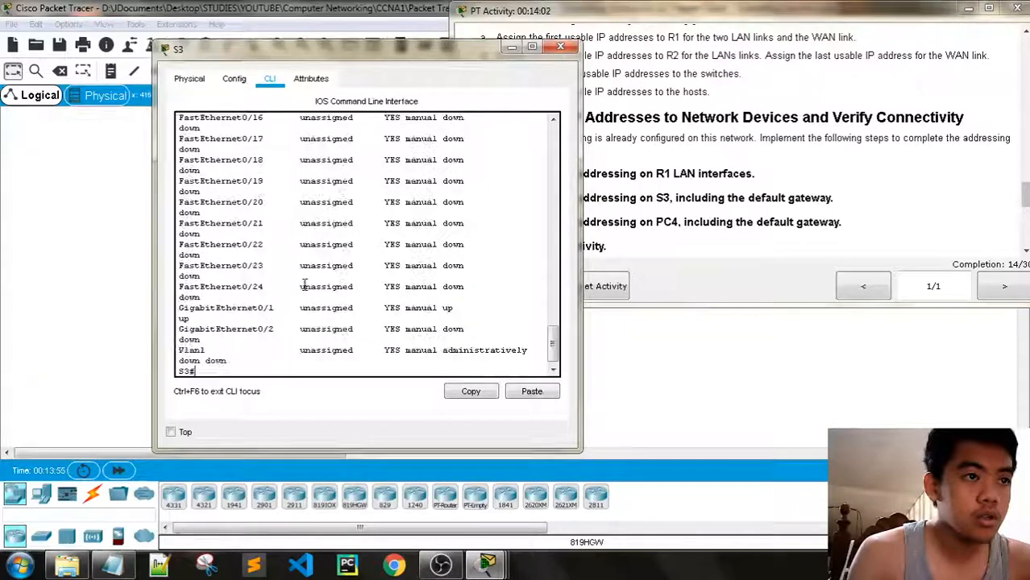
scroll(387, 308, up, 4)
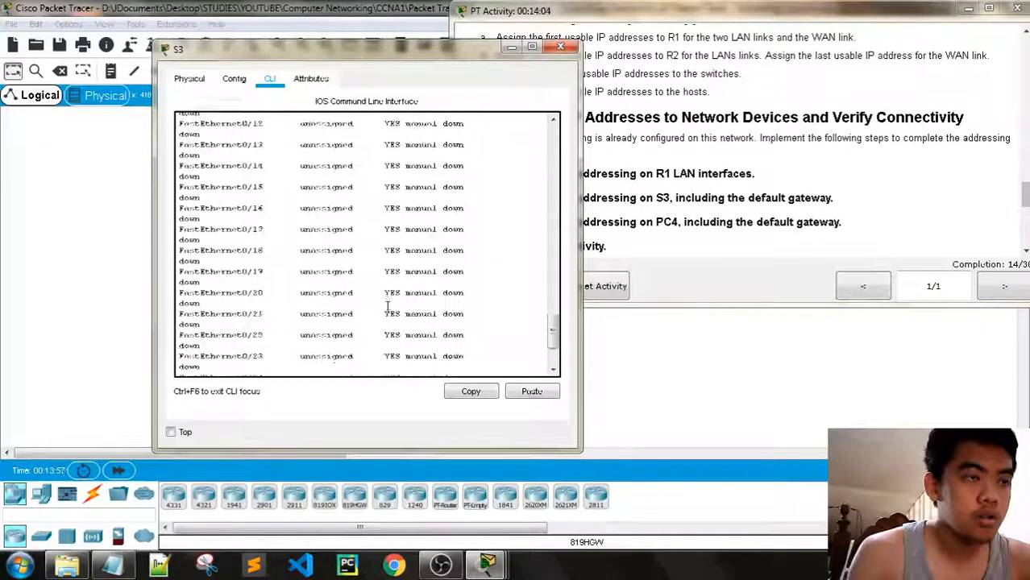
scroll(387, 308, up, 3)
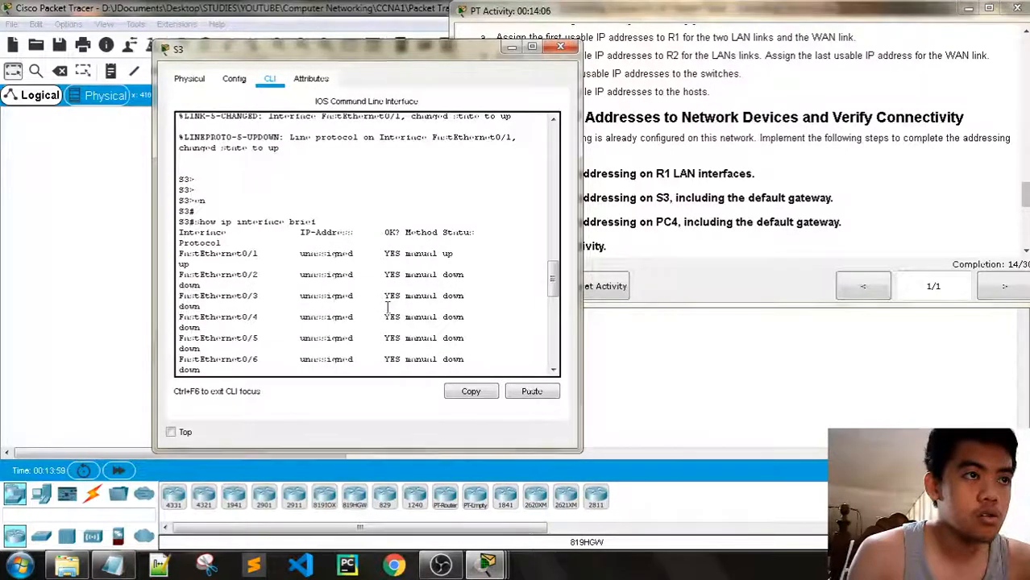
scroll(387, 308, up, 1)
scroll(387, 308, down, 8)
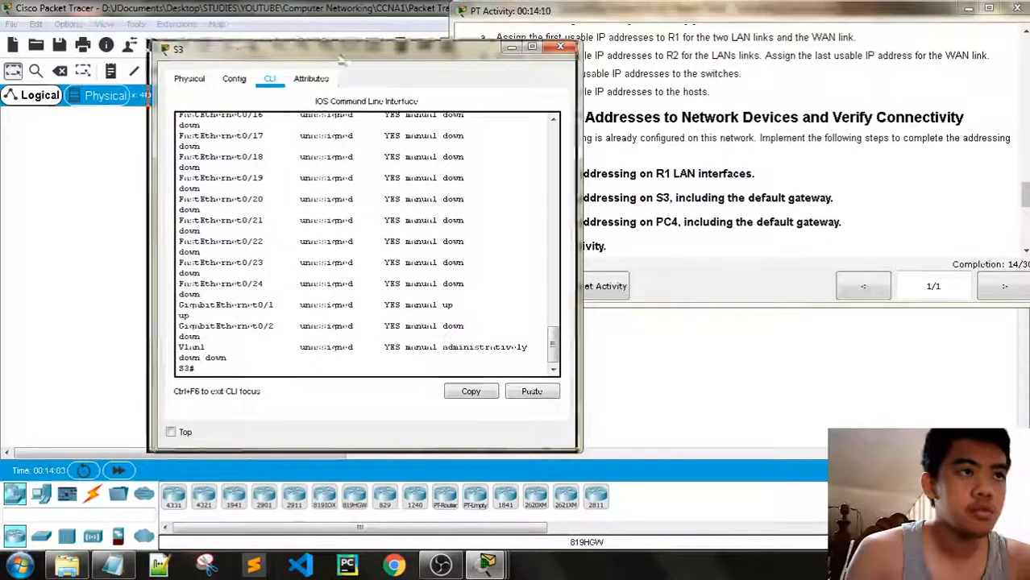
drag(322, 48, 200, 33)
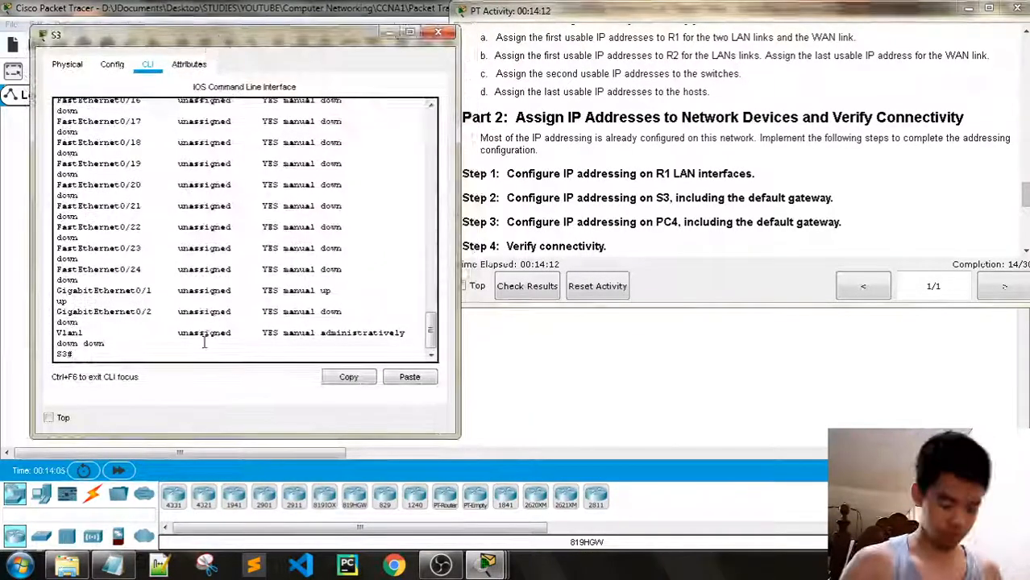
Enter global configuration mode on S3 and enter interface configuration for vlan 1
text(config t)
key(Return)
key(Return)
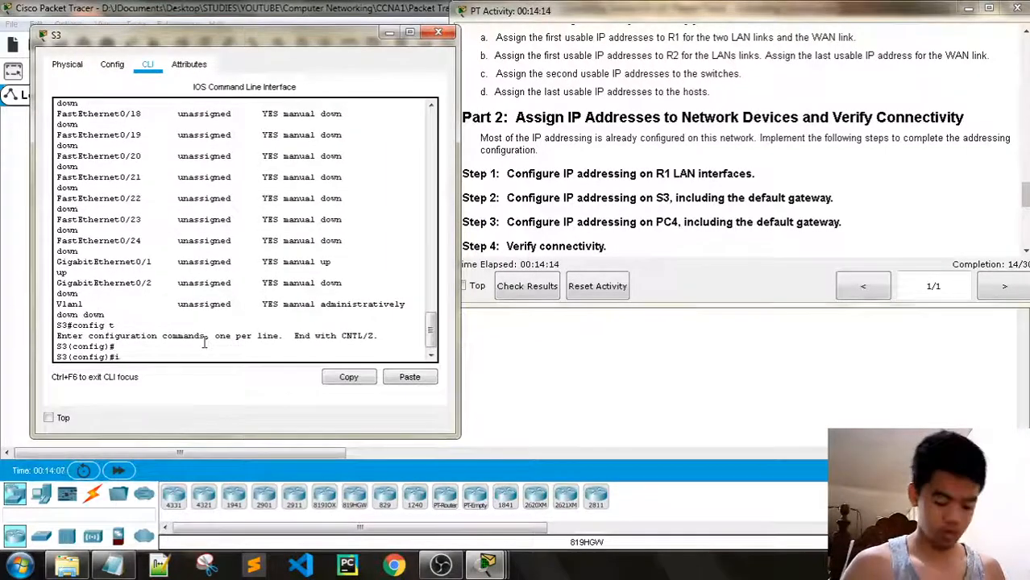
text(interface vlan)
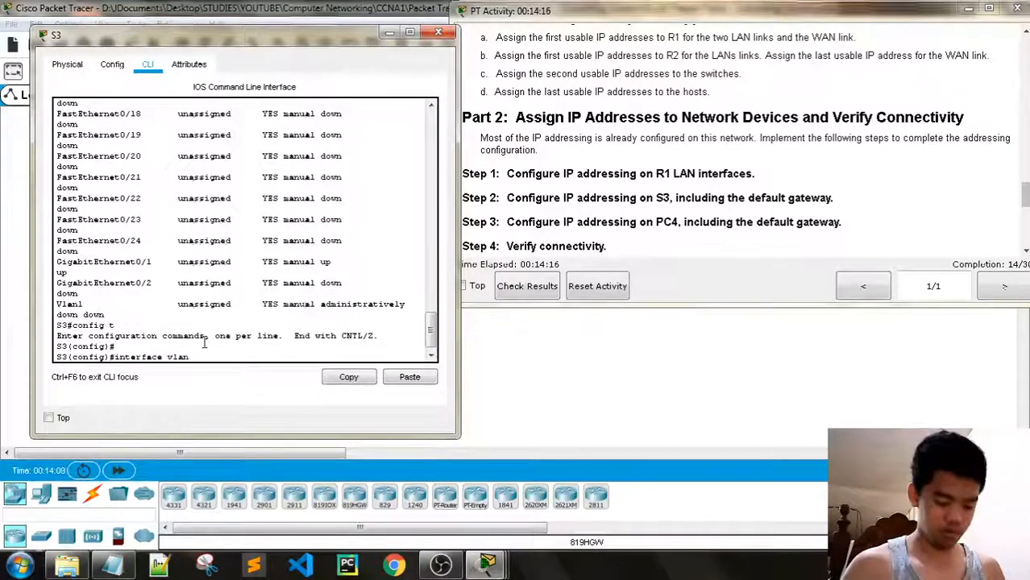
text( 1)
key(Return)
Check the topology and subnet notes, and assign S3's VLAN 1 the IP address 192.168.100.66 with mask 255.255.255.224
text(ip address)
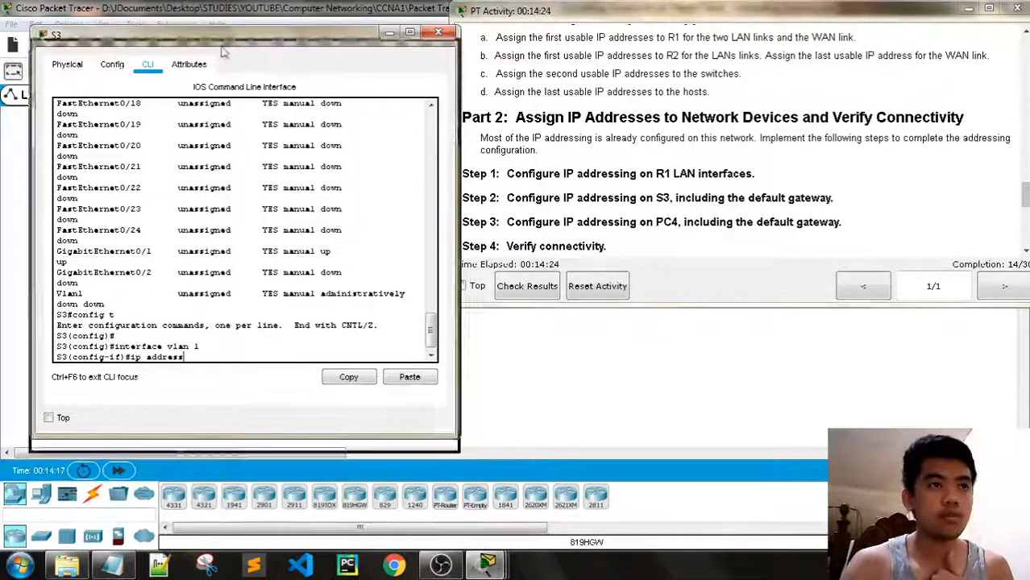
drag(222, 34, 208, 423)
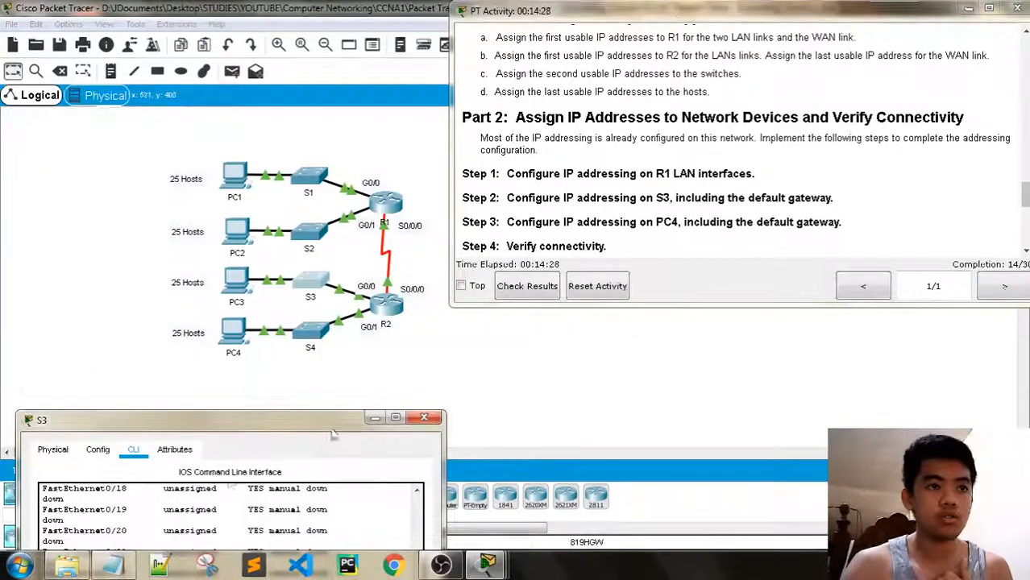
click(118, 569)
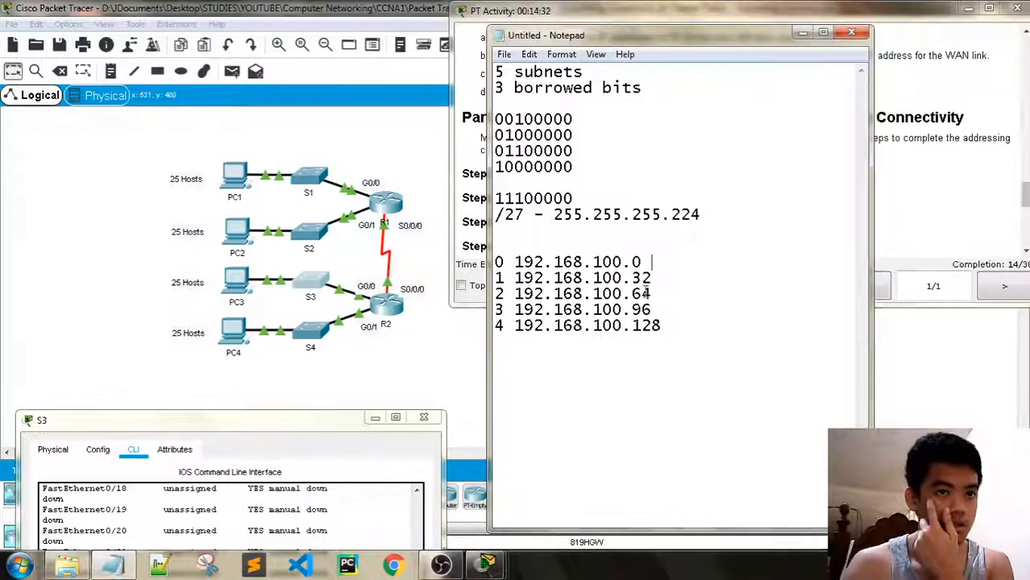
drag(651, 294, 514, 294)
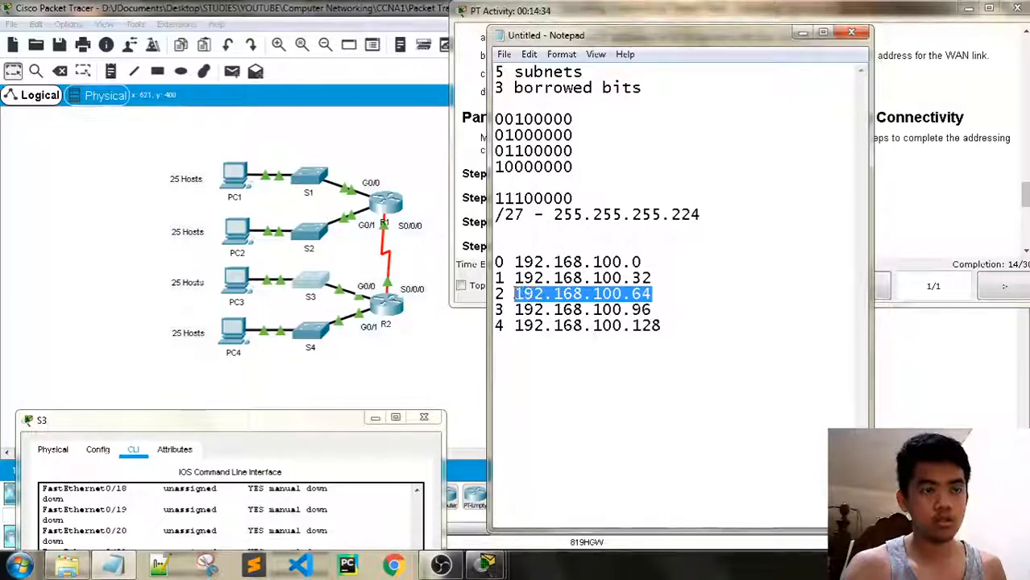
click(673, 293)
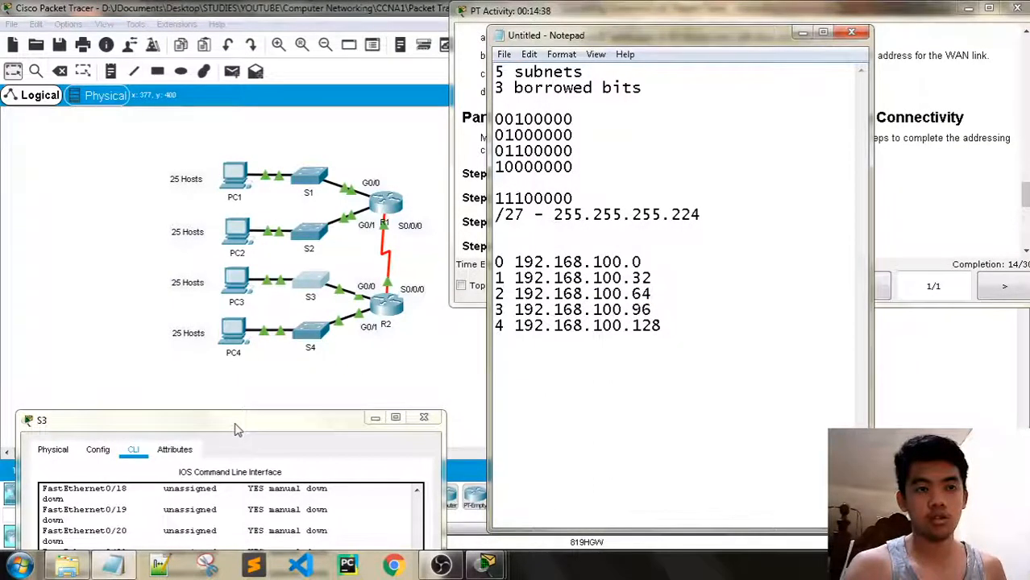
drag(238, 429, 254, 48)
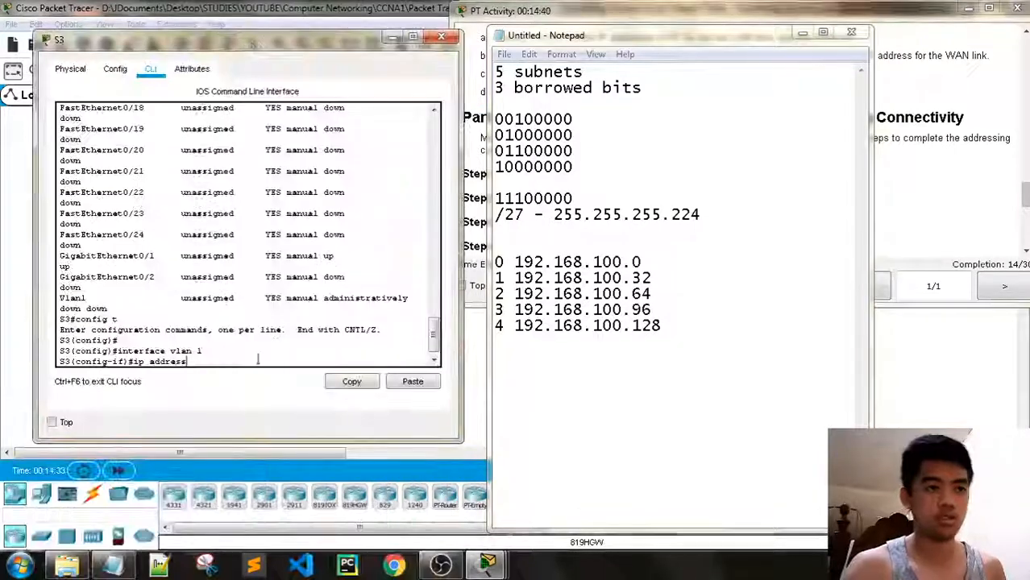
text(192.168.)
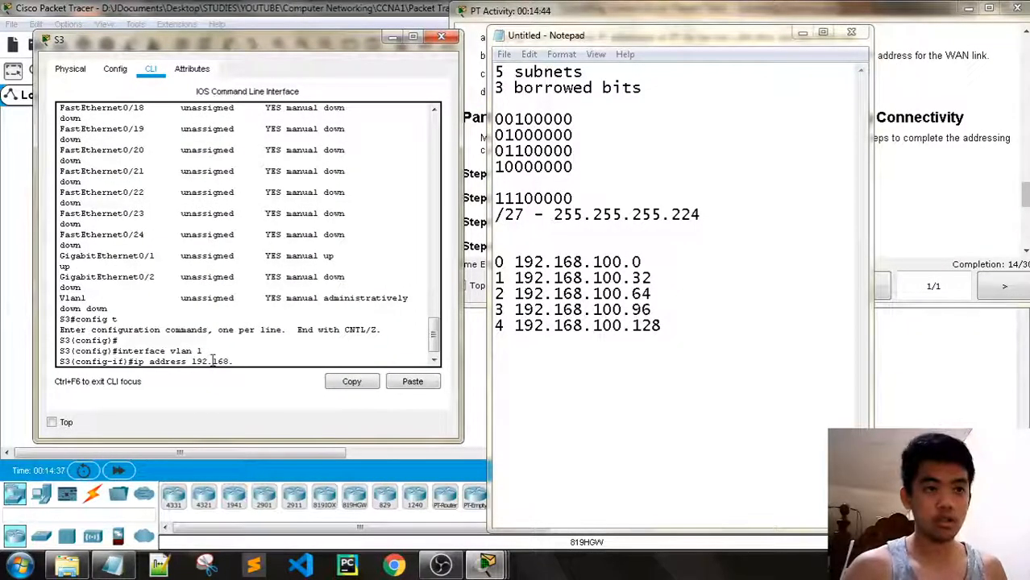
text(100.)
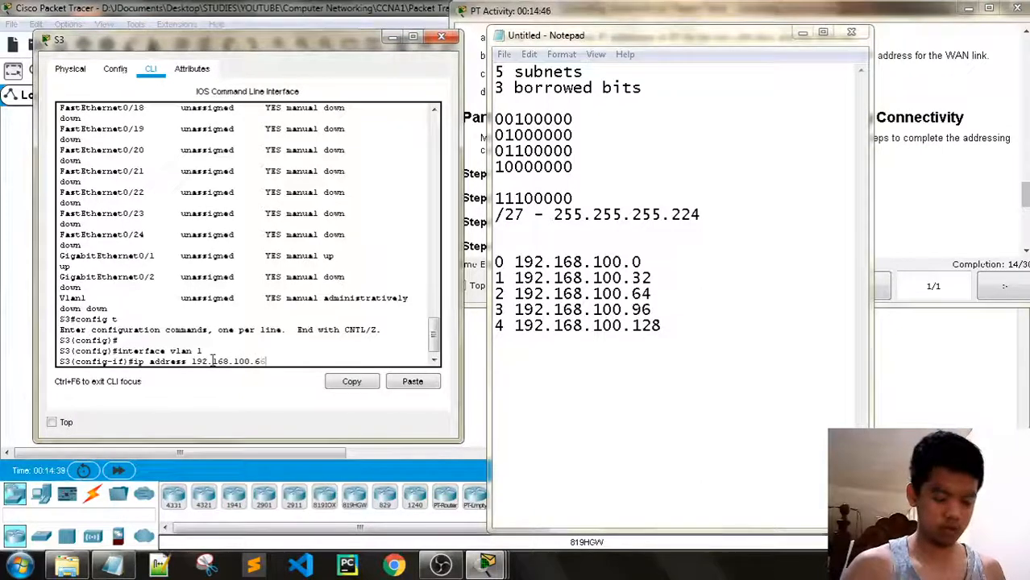
text(66 255.255.255)
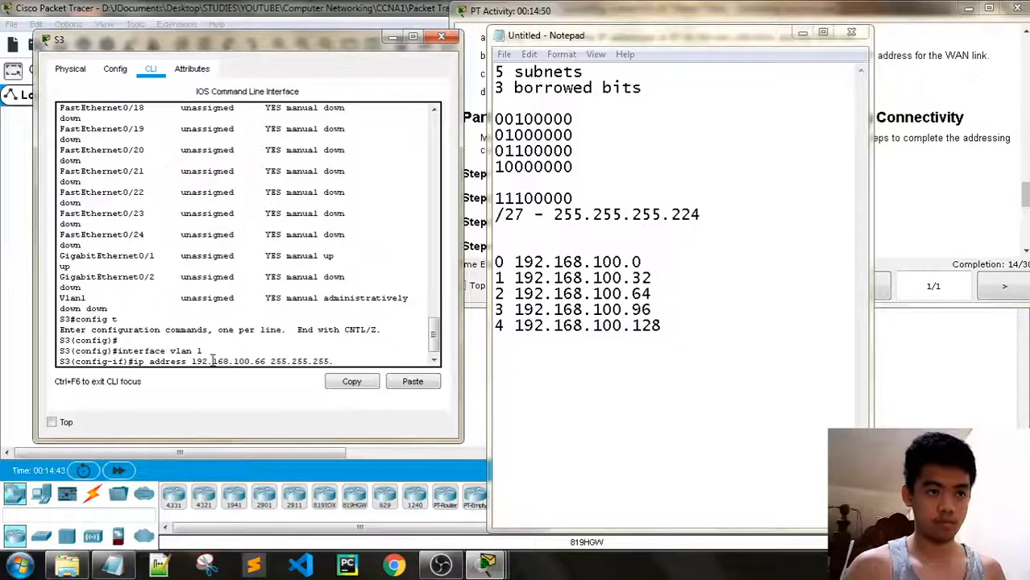
text(.224)
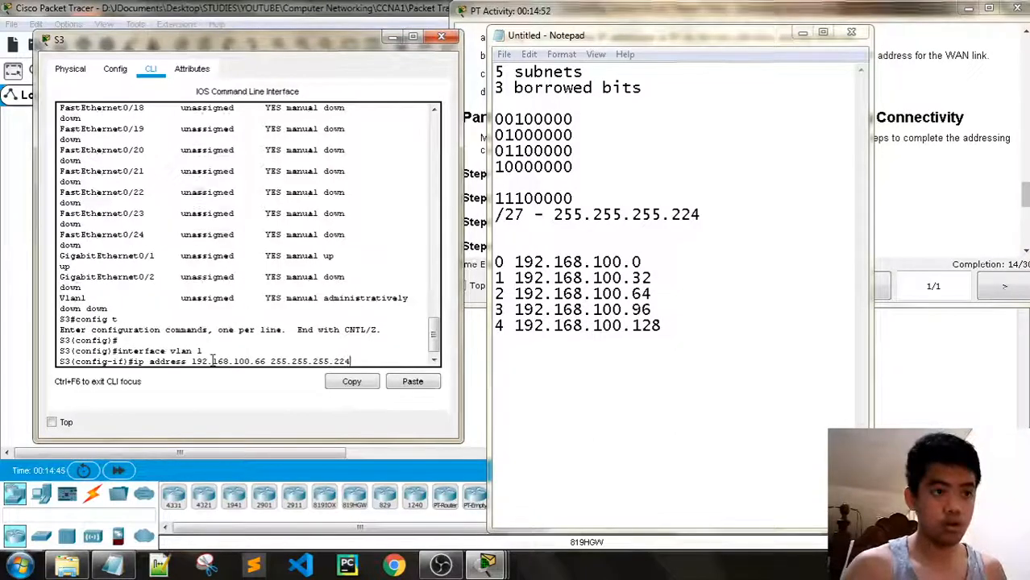
key(Return)
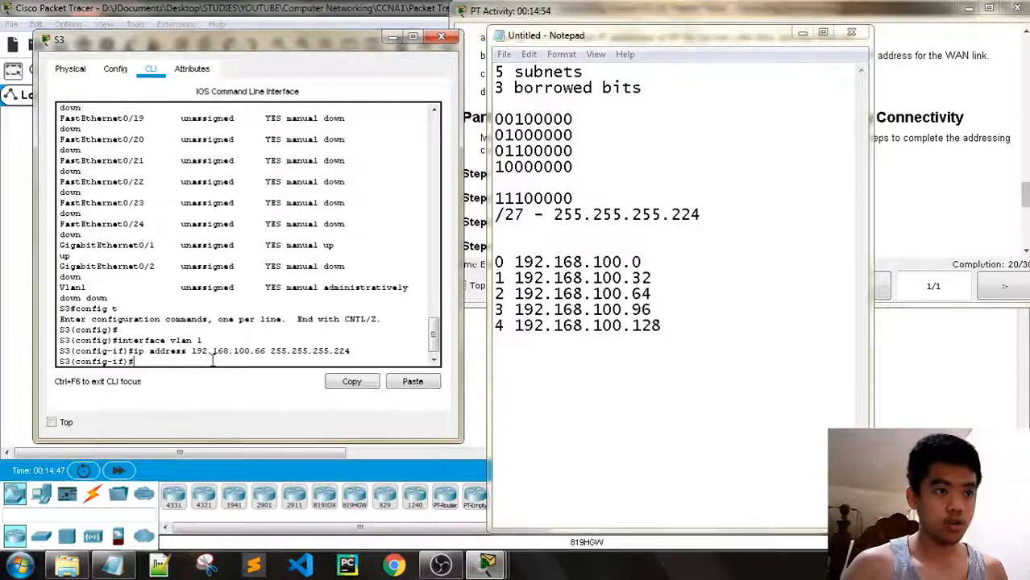
Enable S3's VLAN 1 interface with no shutdown and return to global configuration mode
text(no shutdown)
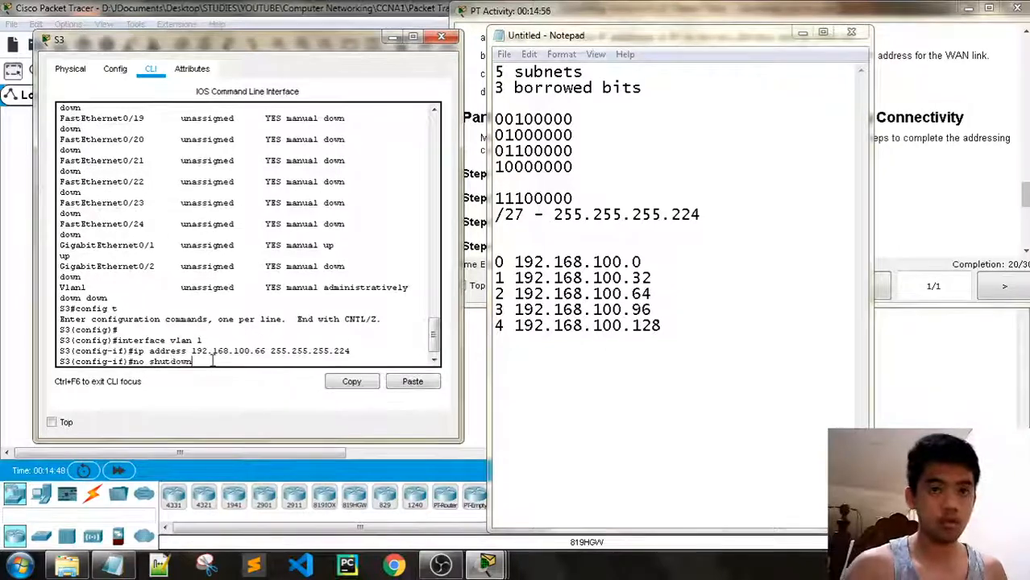
key(Return)
key(Return)
key(Return)
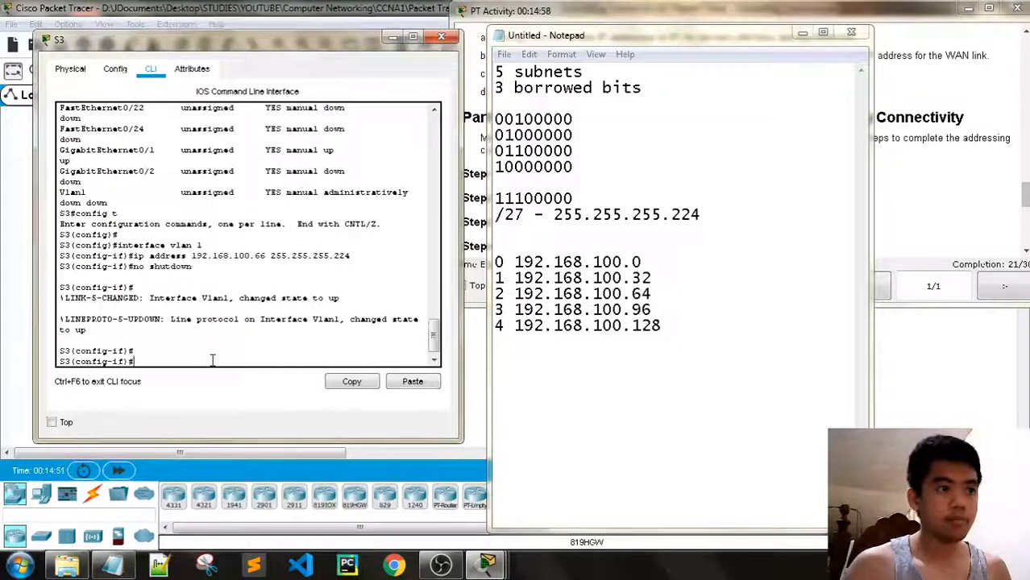
text(exit)
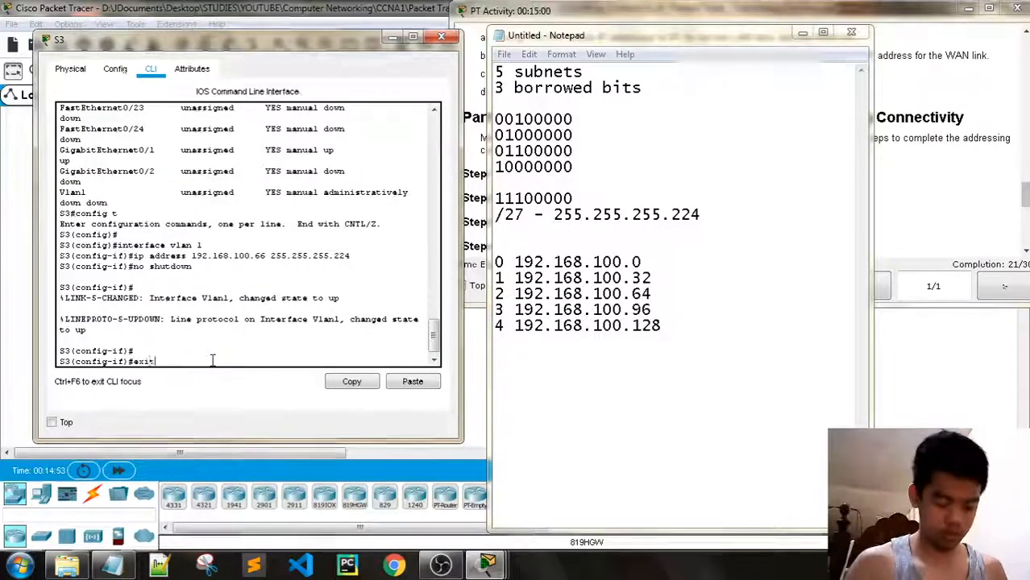
key(Return)
Set S3's default gateway to 192.168.100.65 with the ip default-gateway command
text(ip de)
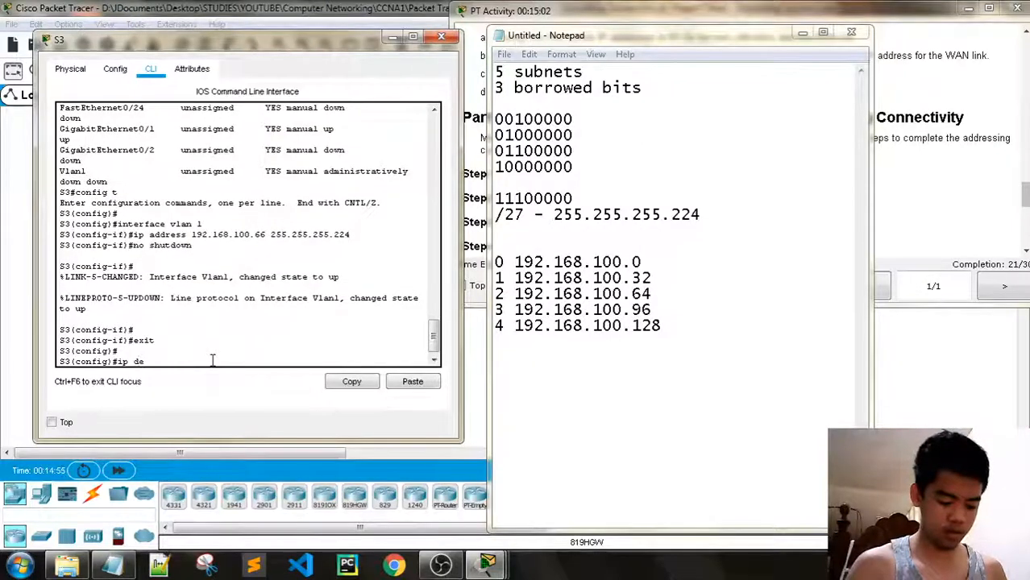
text(fault)
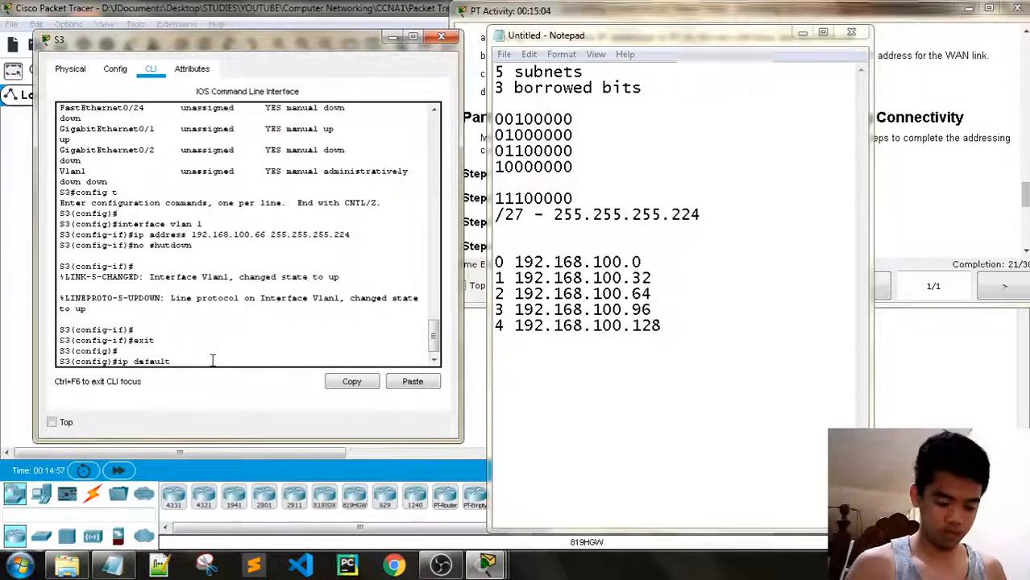
text(-gatew)
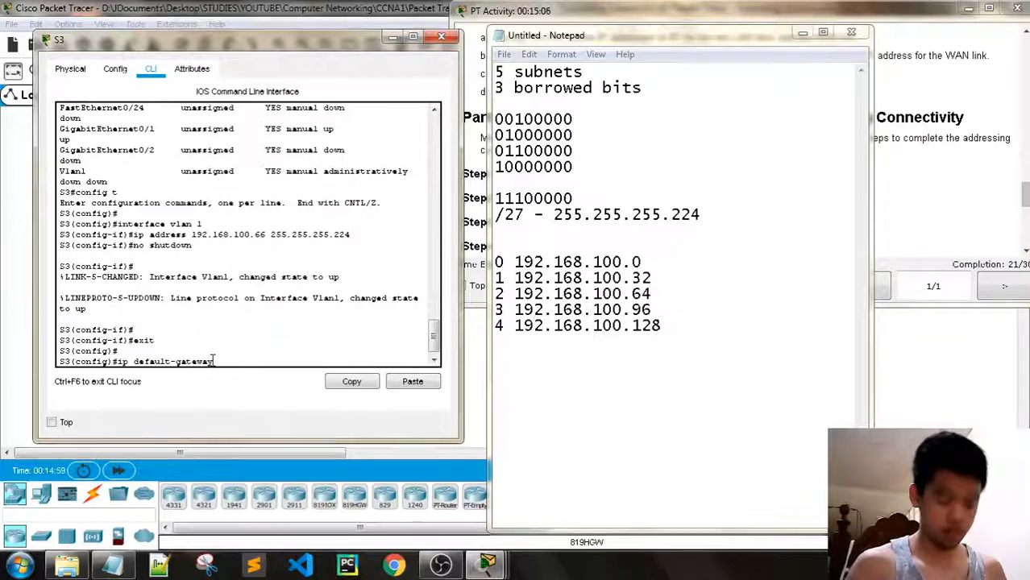
text(ay )
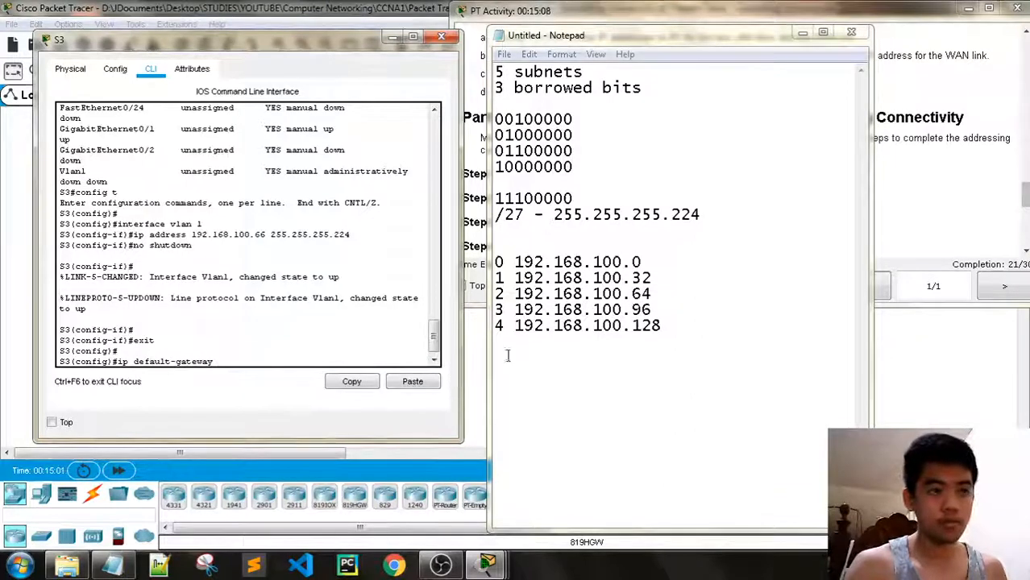
text(192)
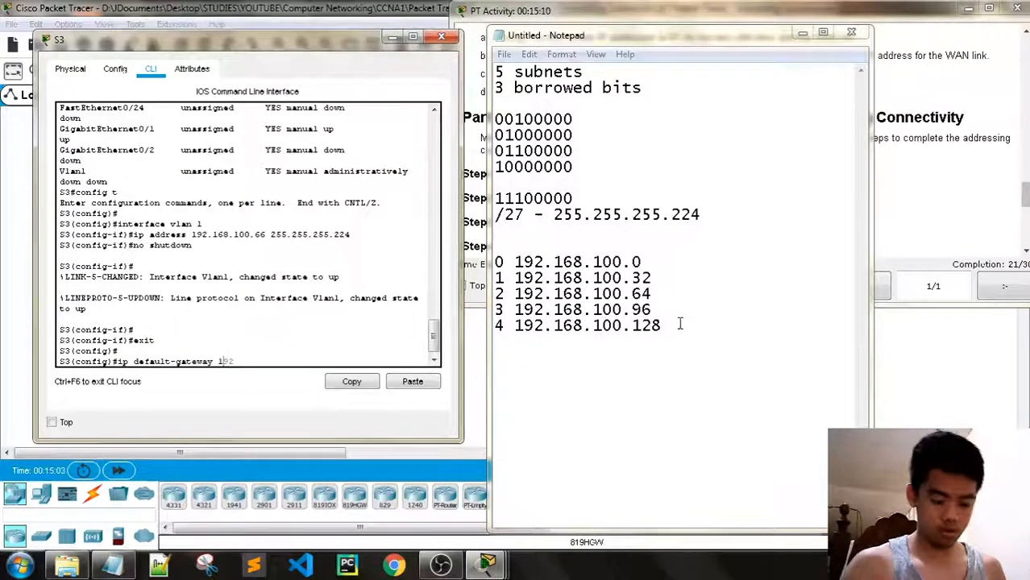
text(.168)
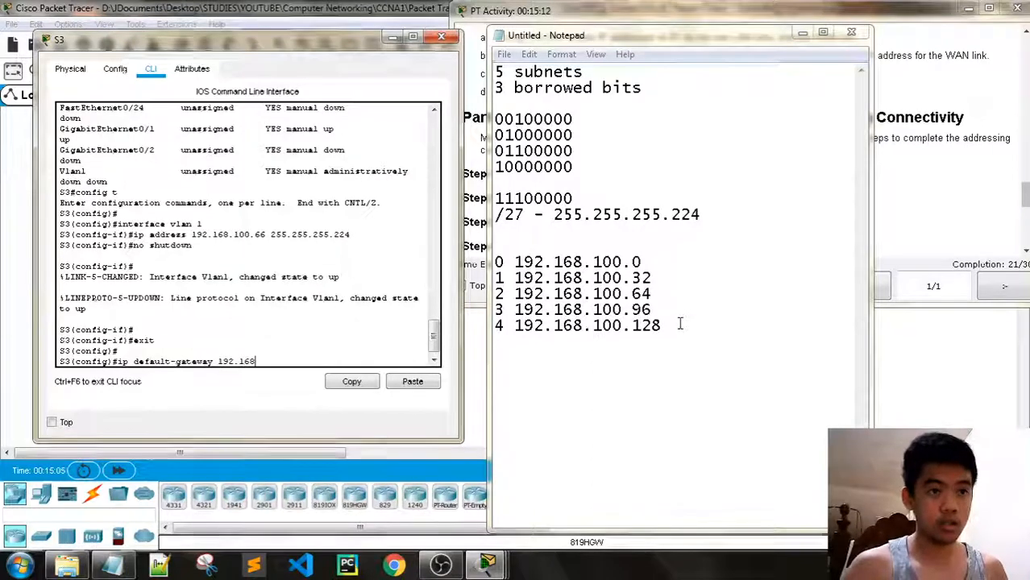
text(.100.)
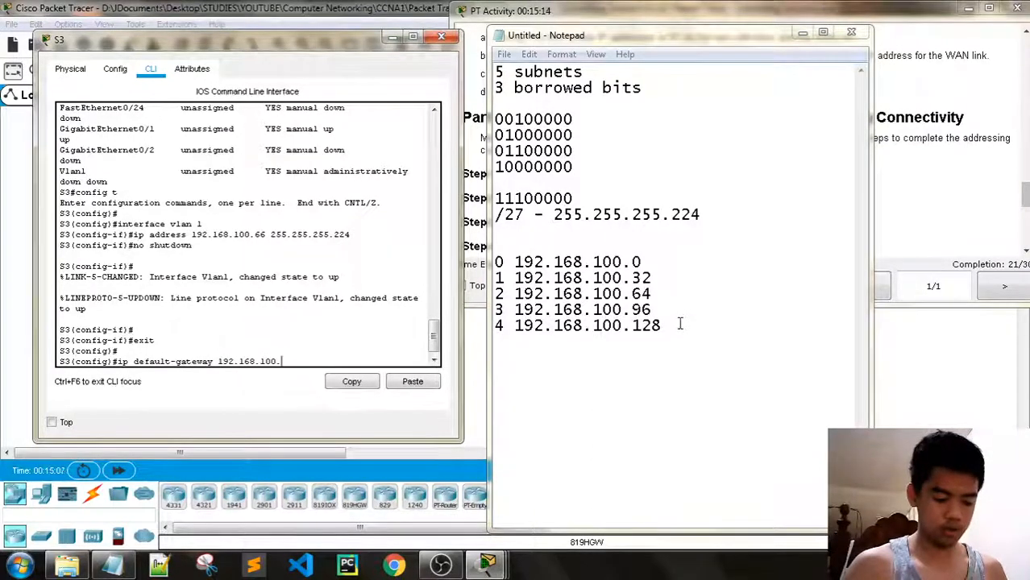
text(64)
key(BackSpace)
text(5)
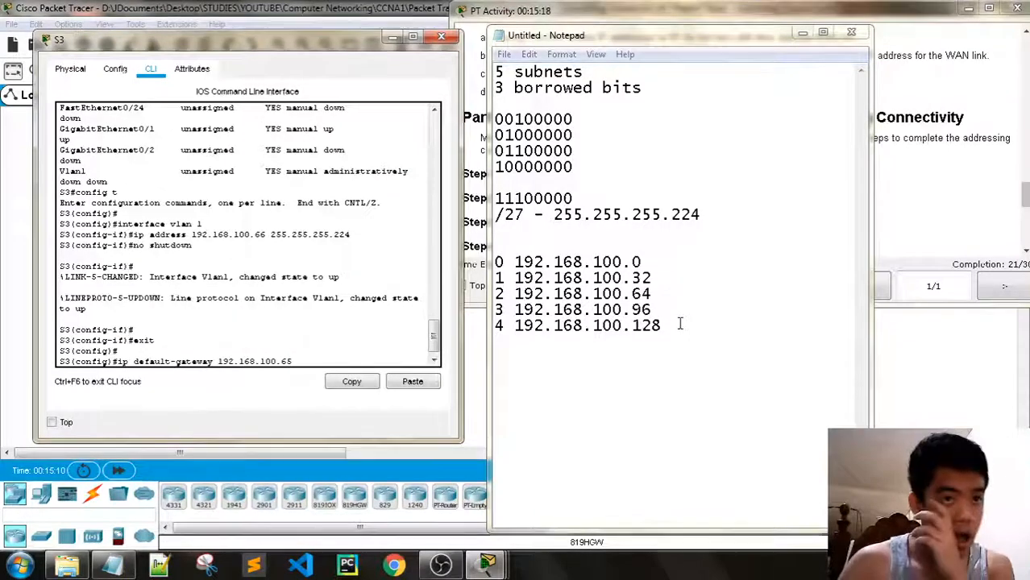
key(Return)
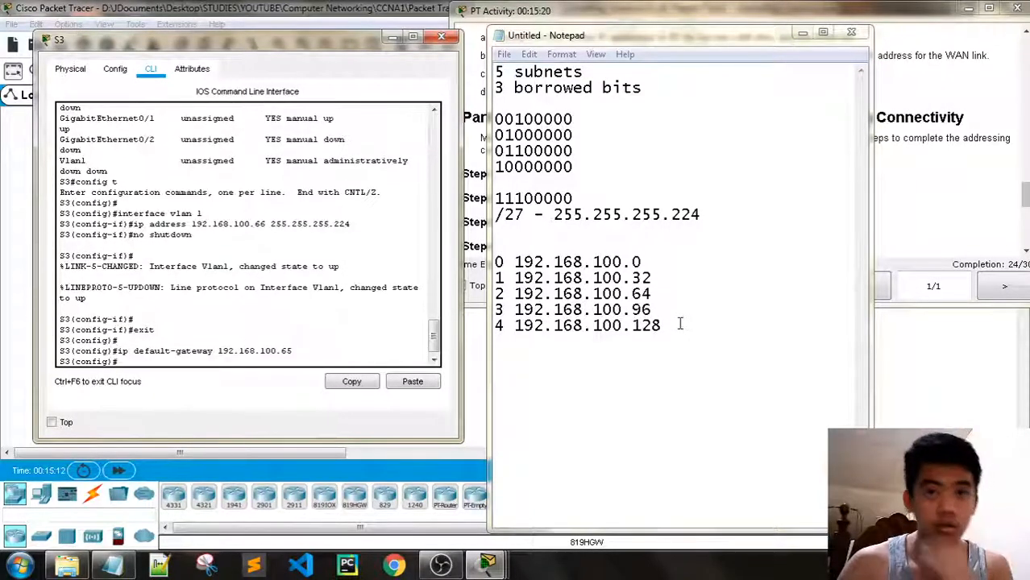
key(Return)
key(Return)
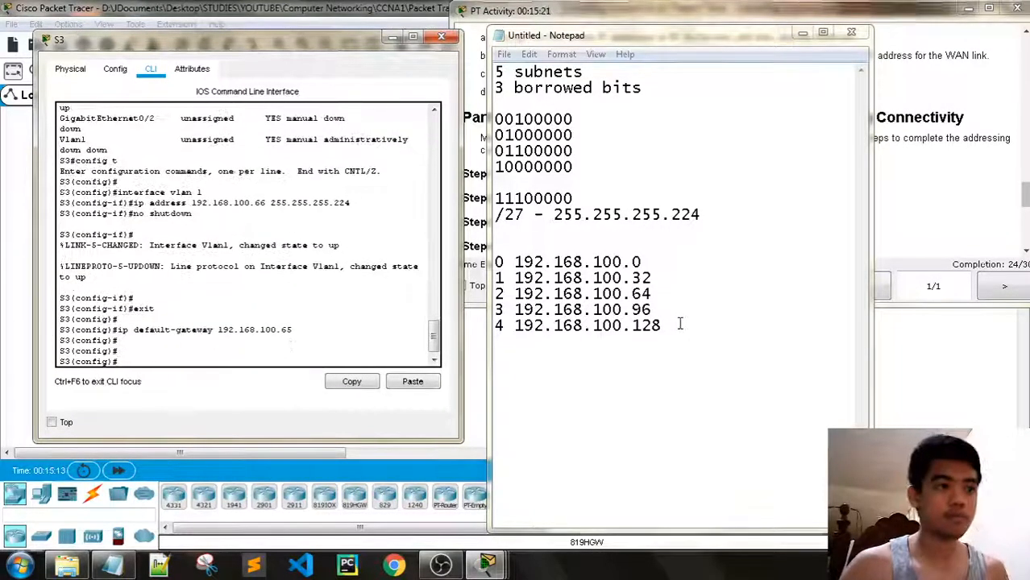
Close S3's window and open PC4's IP Configuration, with the activity instructions displayed beside it
click(441, 38)
click(695, 21)
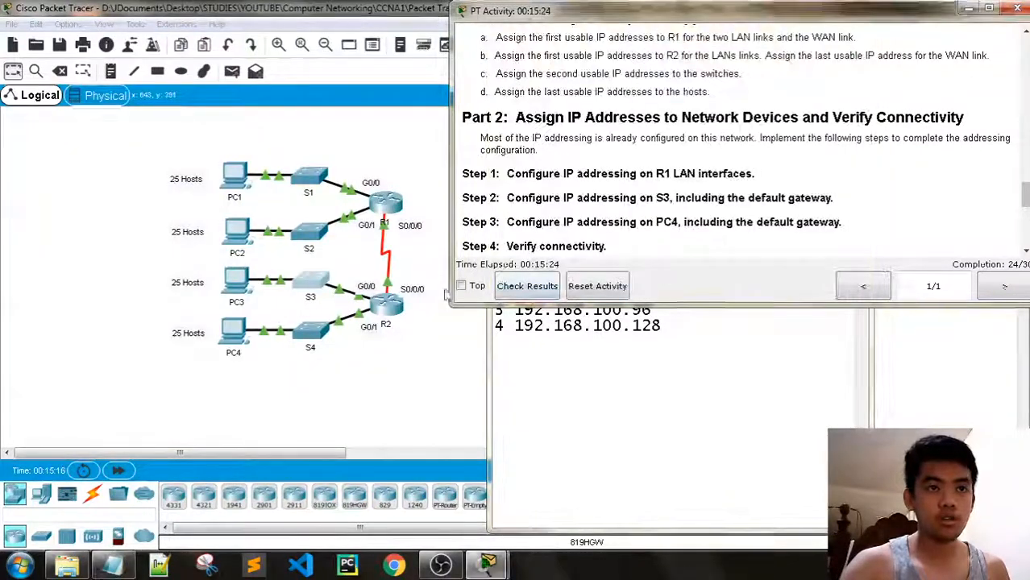
click(228, 332)
click(228, 332)
click(426, 99)
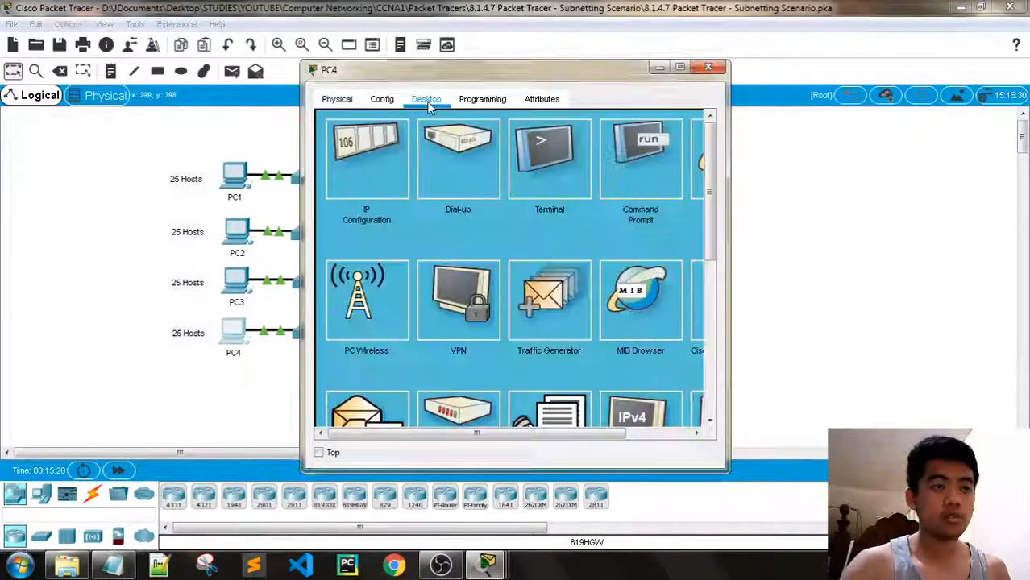
click(363, 178)
drag(272, 52, 234, 43)
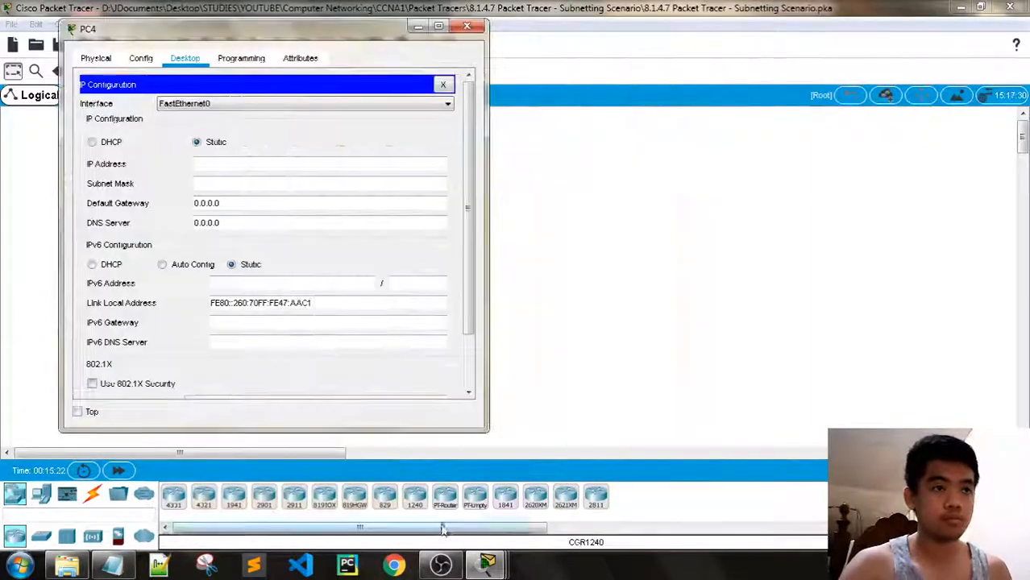
mouse_move(488, 564)
click(323, 476)
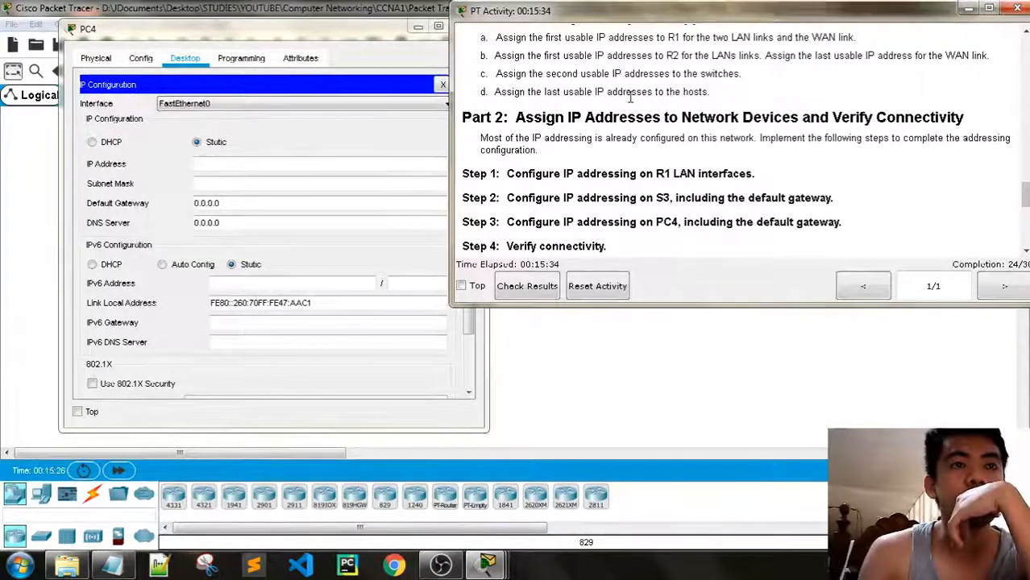
Give PC4 the static IP address 192.168.100.126 with subnet mask 255.255.255.224, consulting the subnet notes in Notepad
click(256, 37)
mouse_move(256, 36)
mouse_down()
mouse_move(524, 23)
mouse_move(241, 28)
mouse_move(266, 36)
mouse_up()
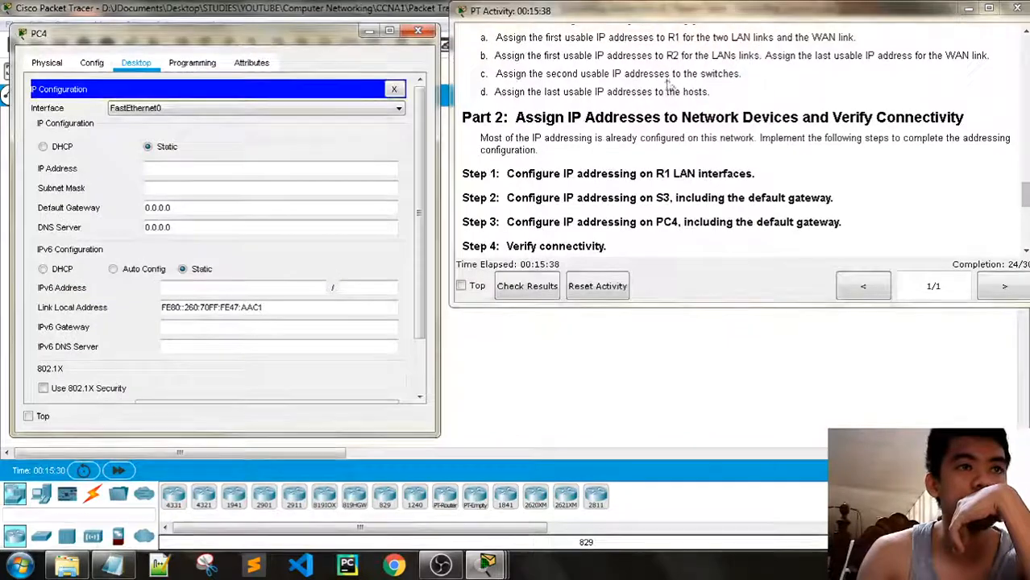
click(118, 570)
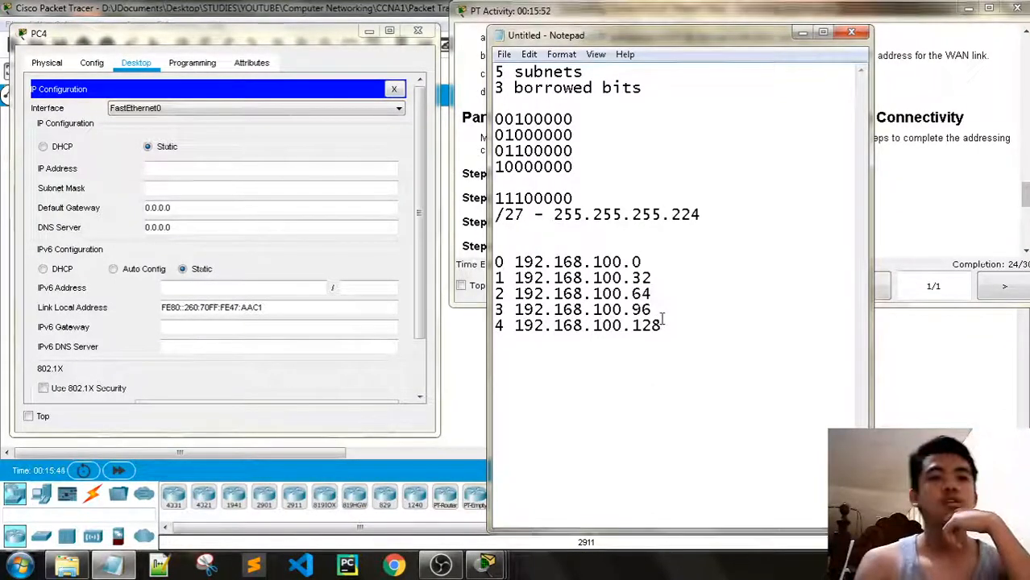
click(200, 171)
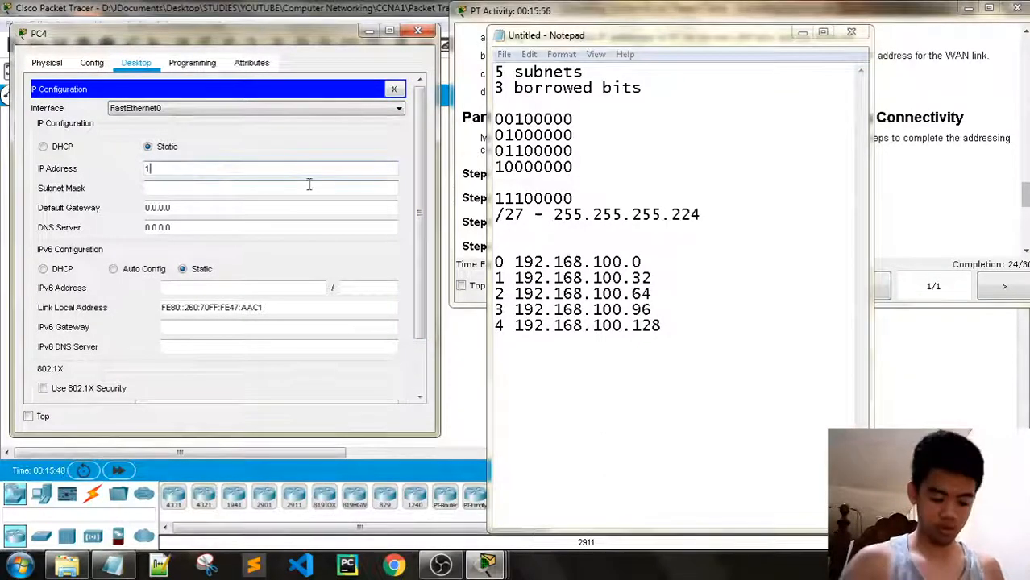
text(192.168.100.126)
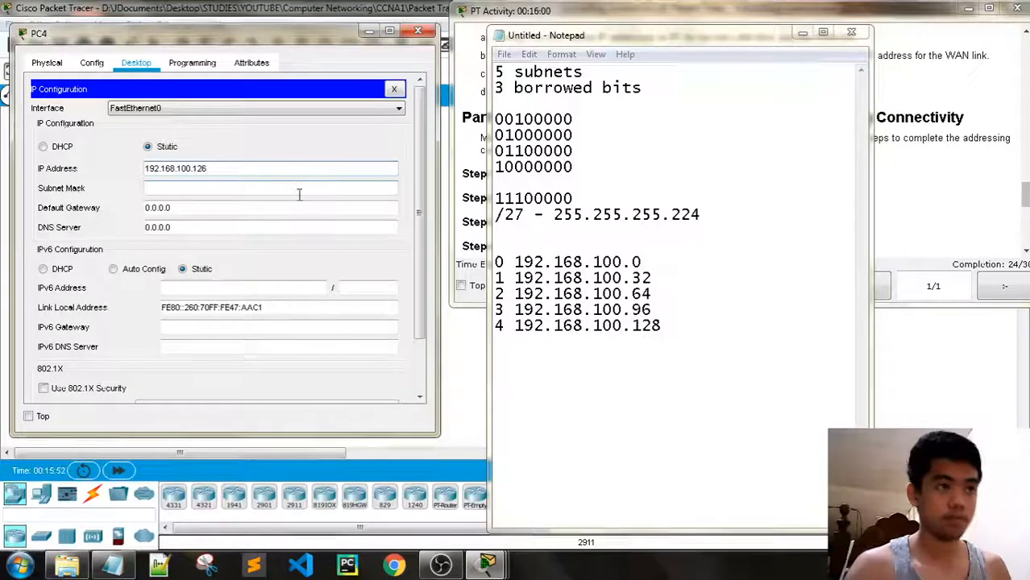
click(299, 190)
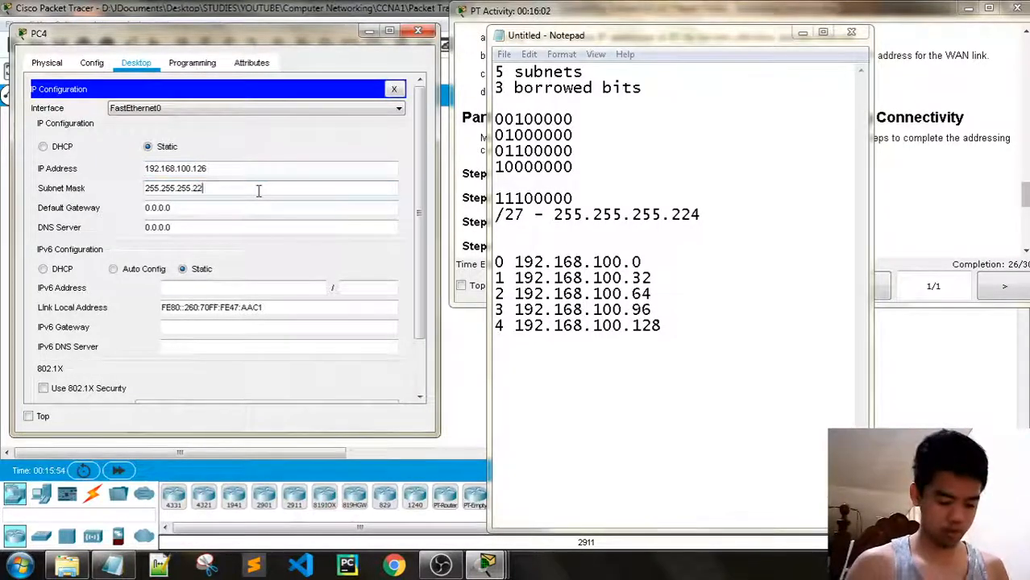
key(Tab)
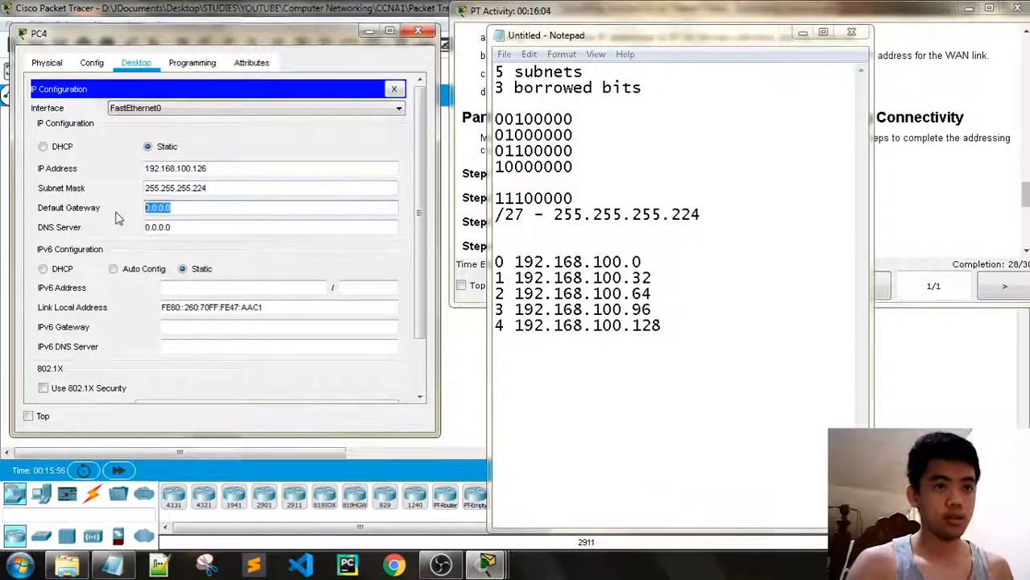
Set PC4's default gateway to 192.168.100.97 and close PC4's window
text(192.168.100)
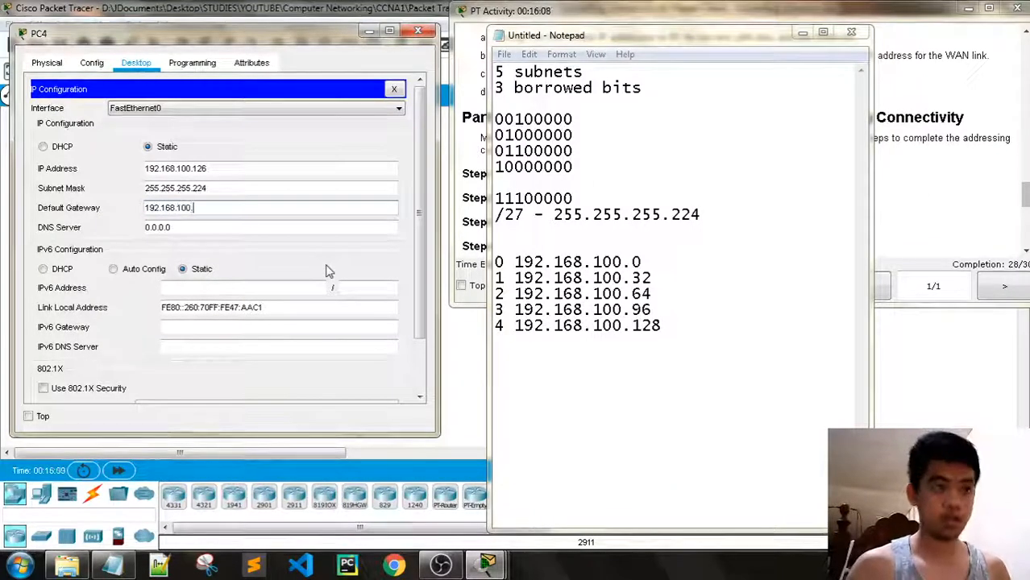
text(.)
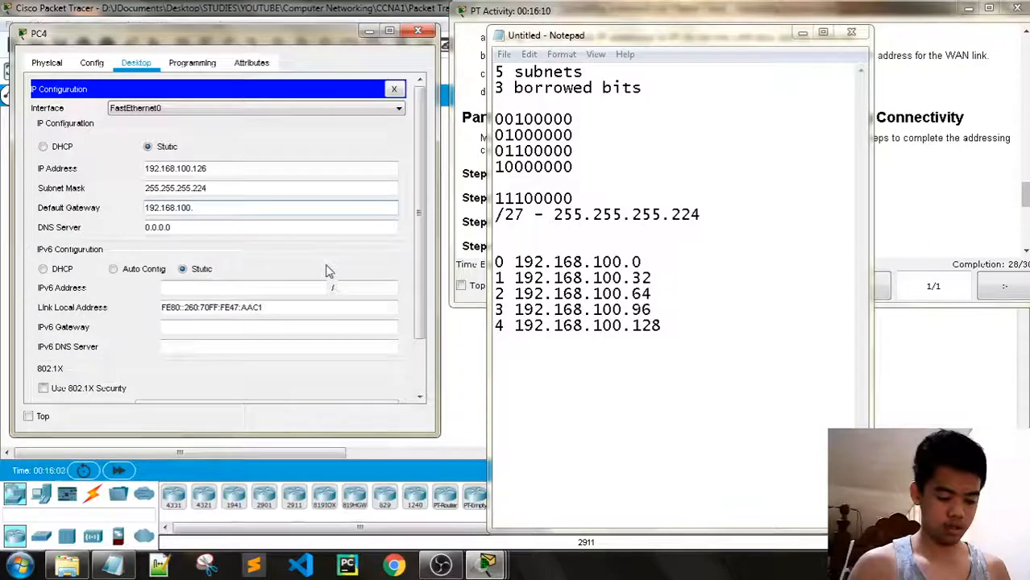
text(97)
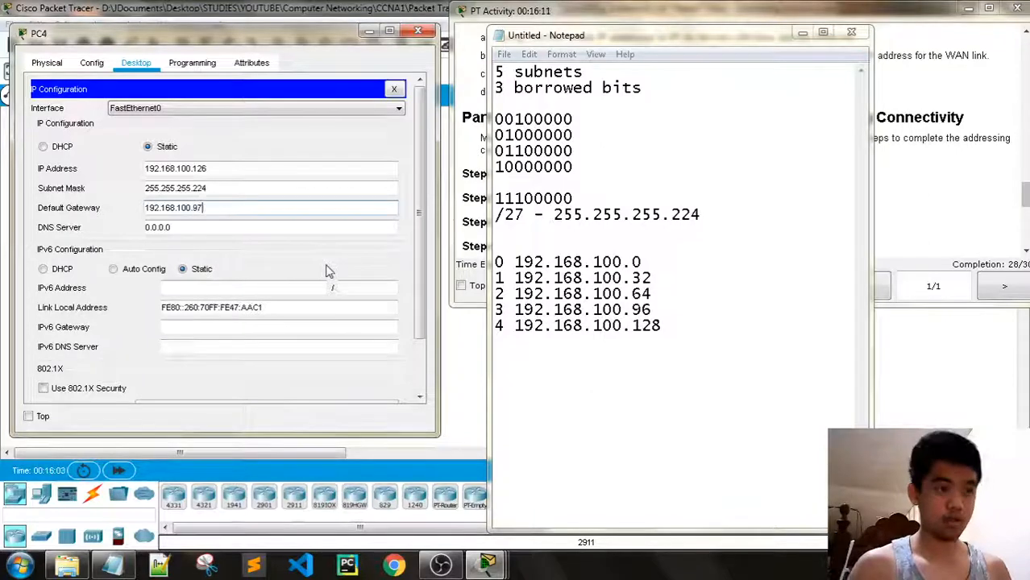
click(419, 32)
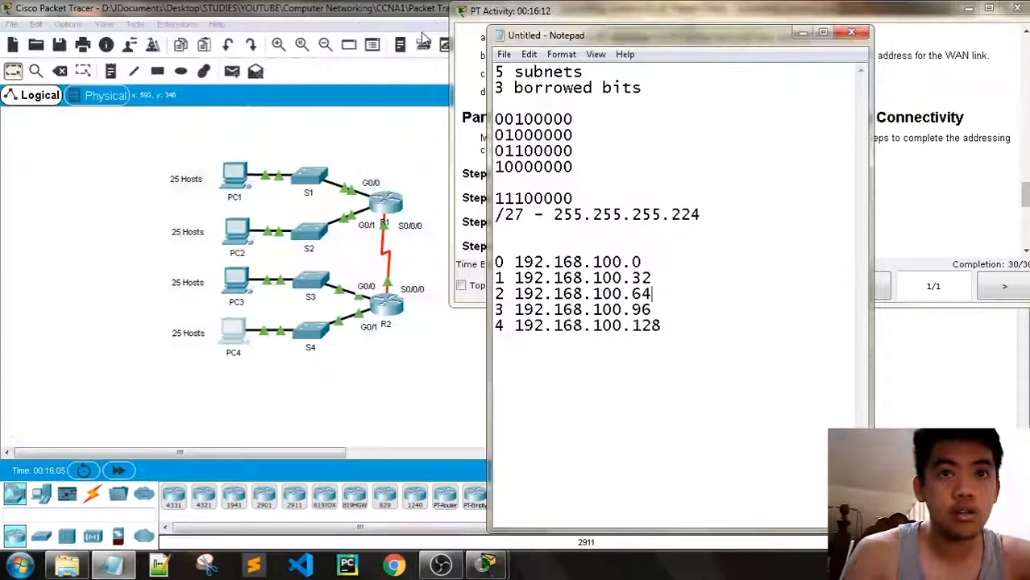
Put the subnet notes away and review the activity's completion status and its instructions for verifying connectivity
click(809, 36)
drag(766, 18, 760, 27)
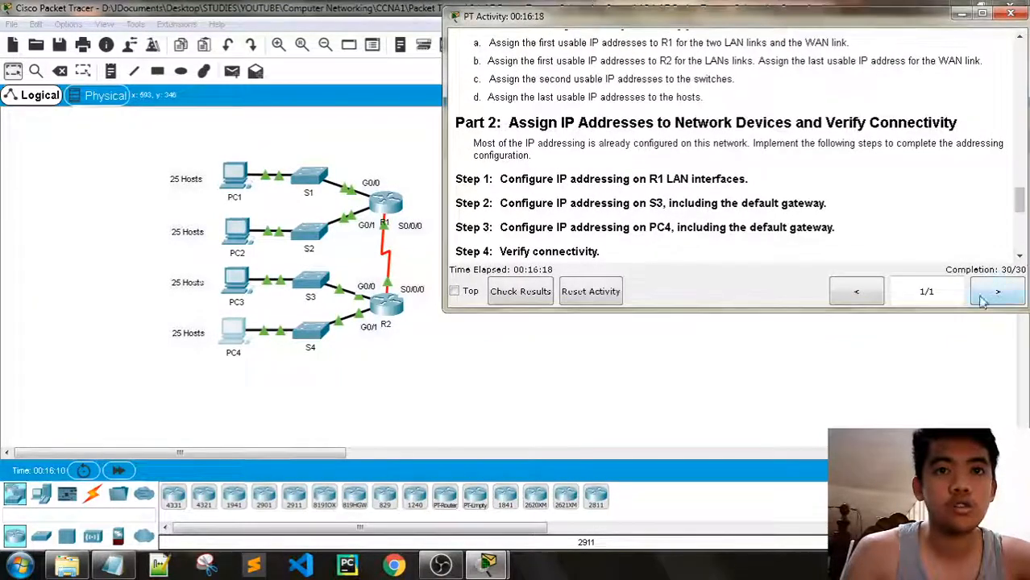
scroll(751, 225, down, 3)
scroll(751, 225, down, 2)
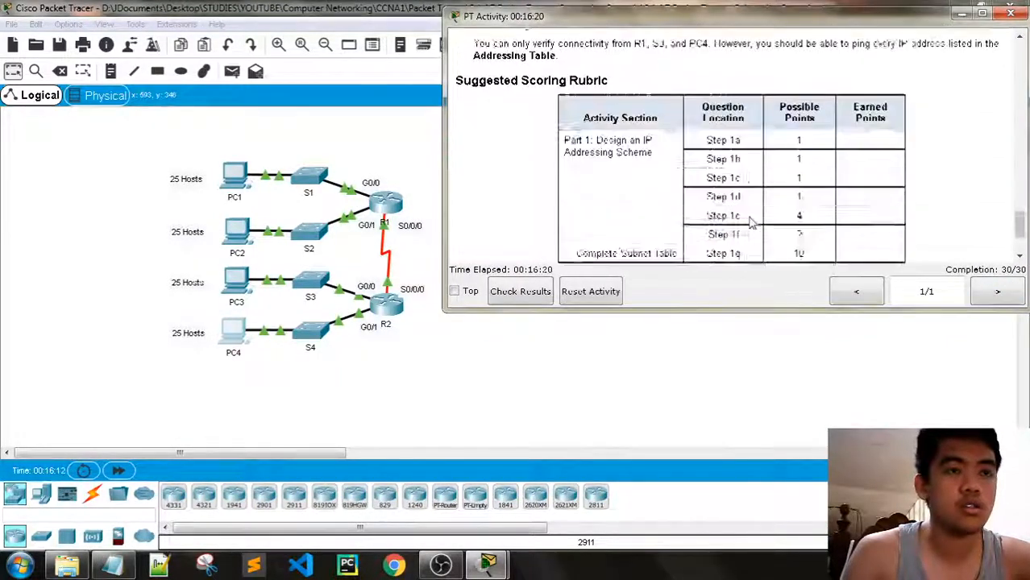
scroll(750, 225, up, 4)
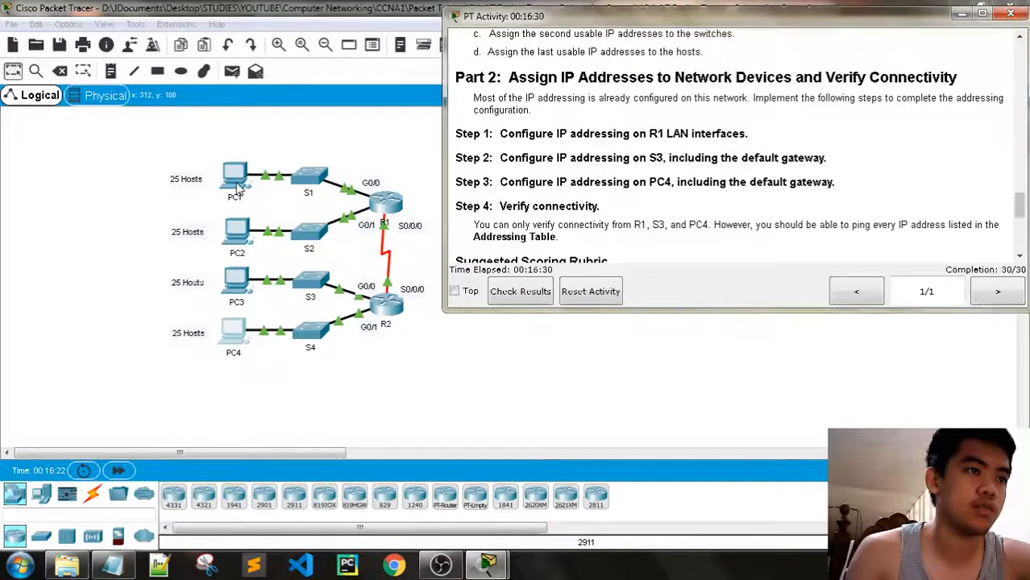
Try to open PC1, PC2 and PC3 in the topology
click(235, 187)
click(558, 302)
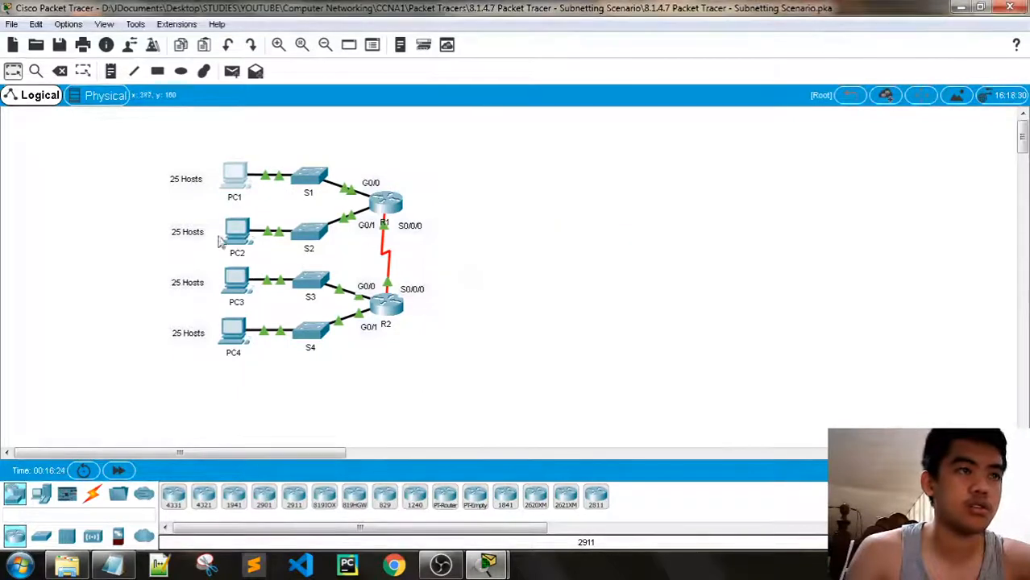
click(236, 234)
click(237, 282)
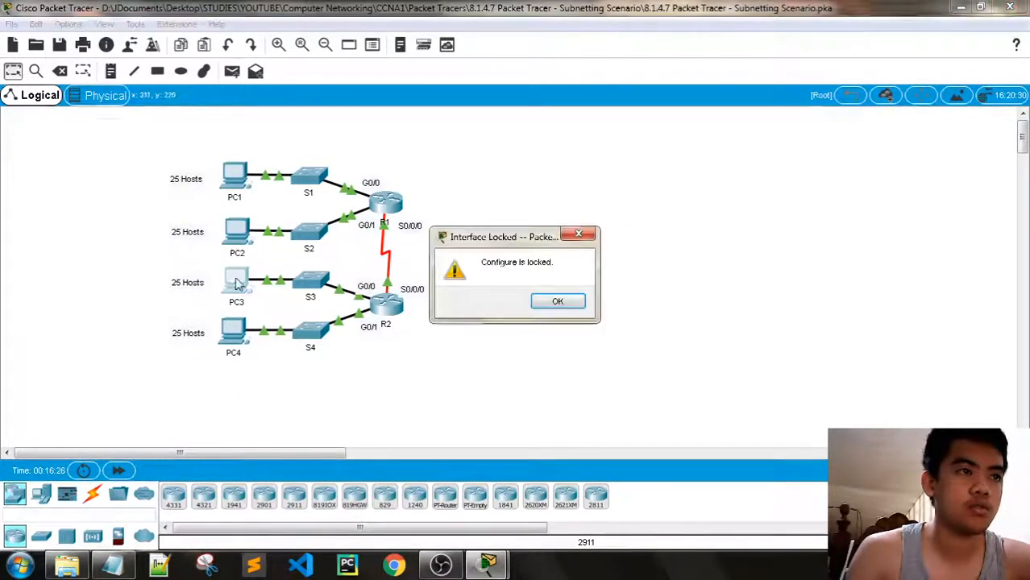
click(557, 300)
Ping 192.168.100.30 from PC4's Command Prompt, using the first subnet address copied from the notes as the base
click(233, 332)
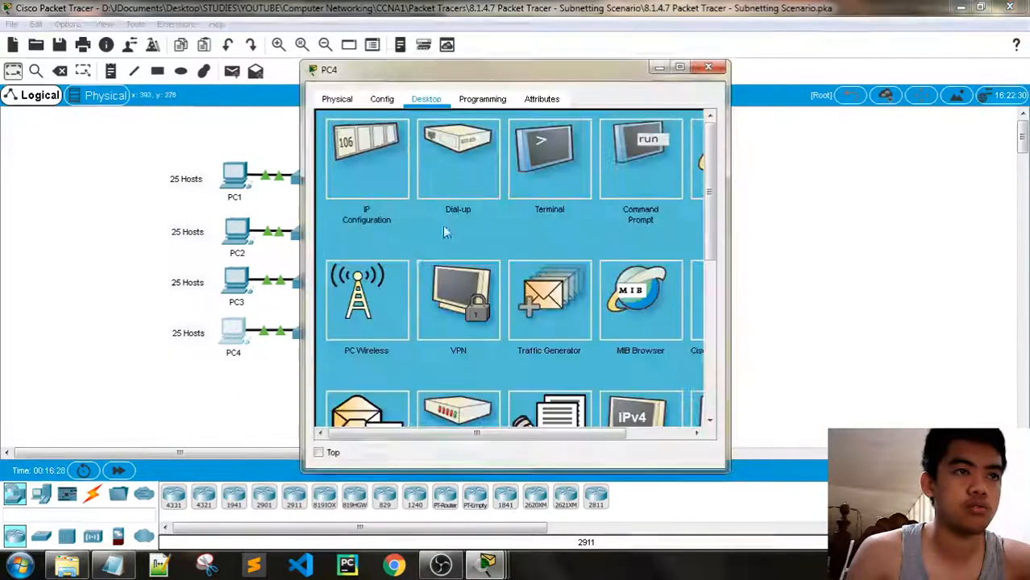
click(629, 164)
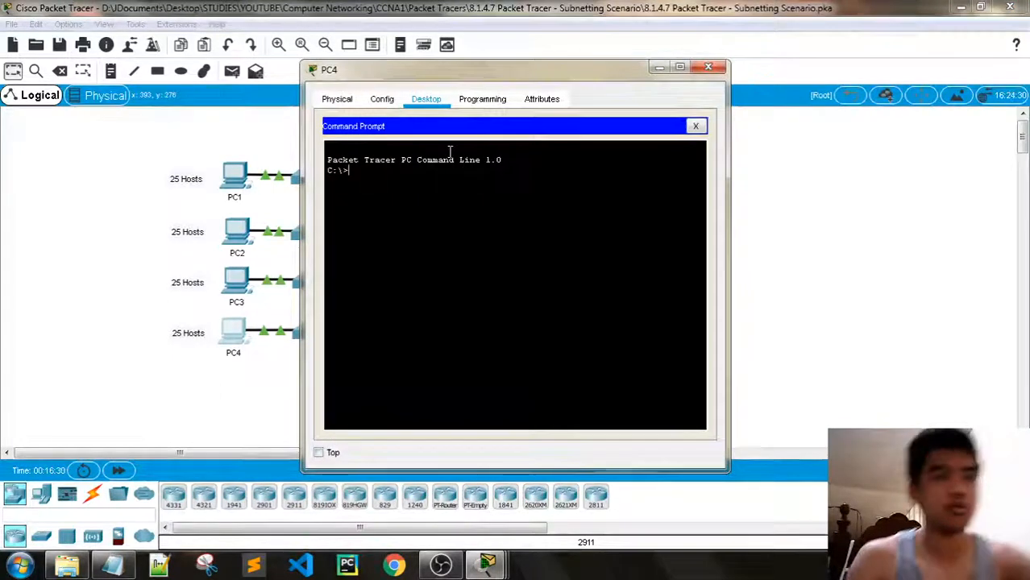
text(ping)
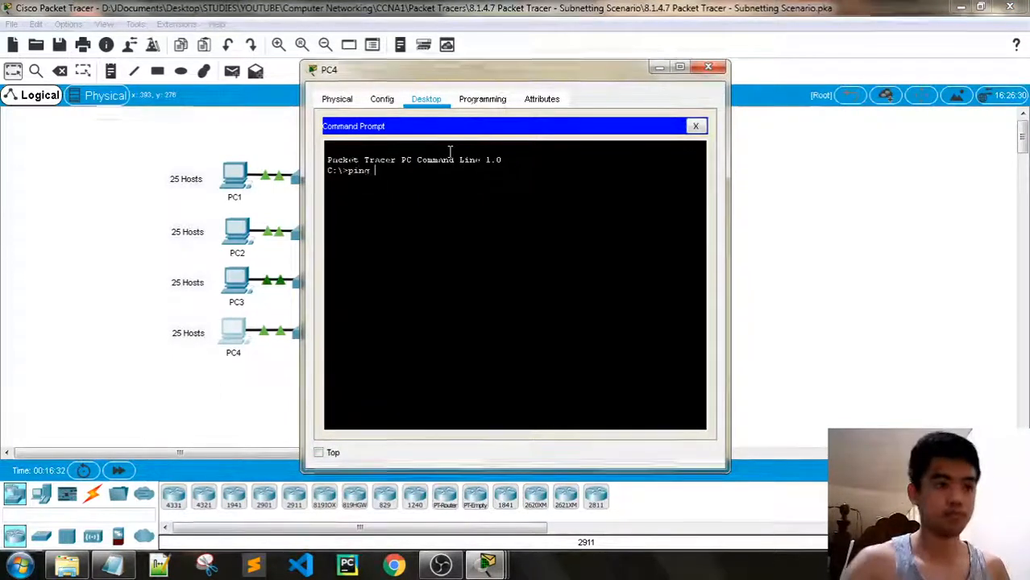
click(113, 564)
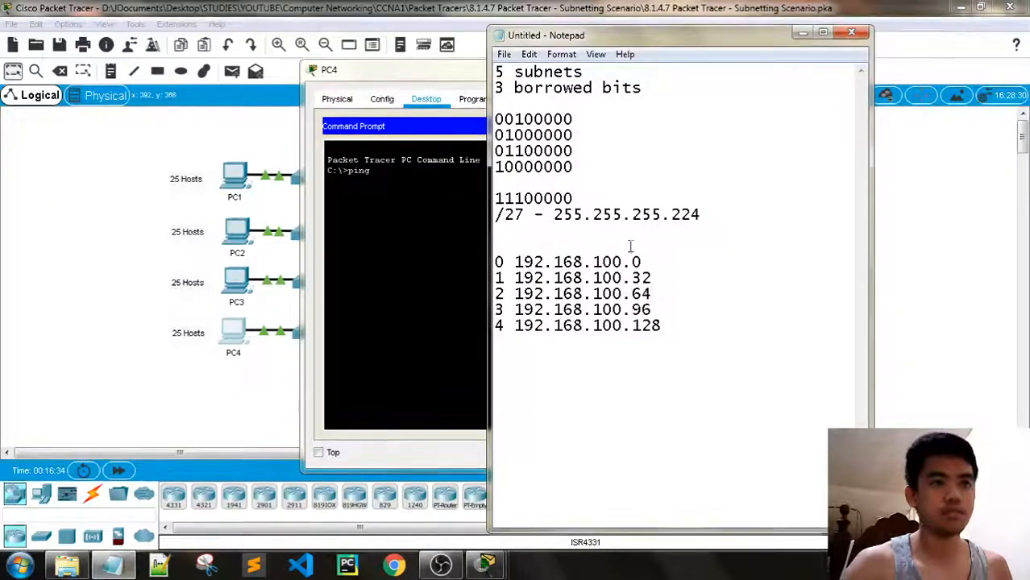
drag(650, 263, 530, 260)
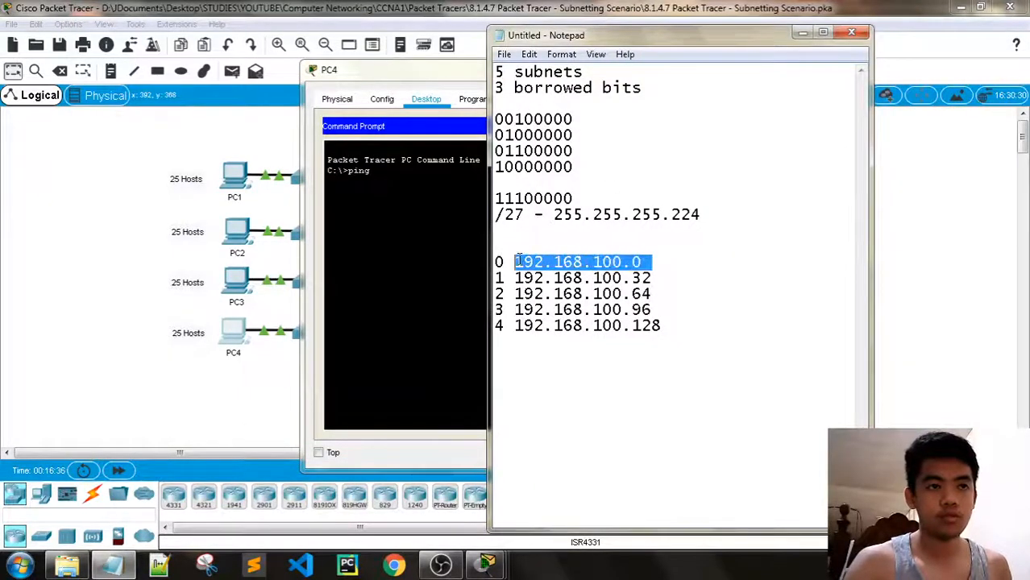
click(405, 81)
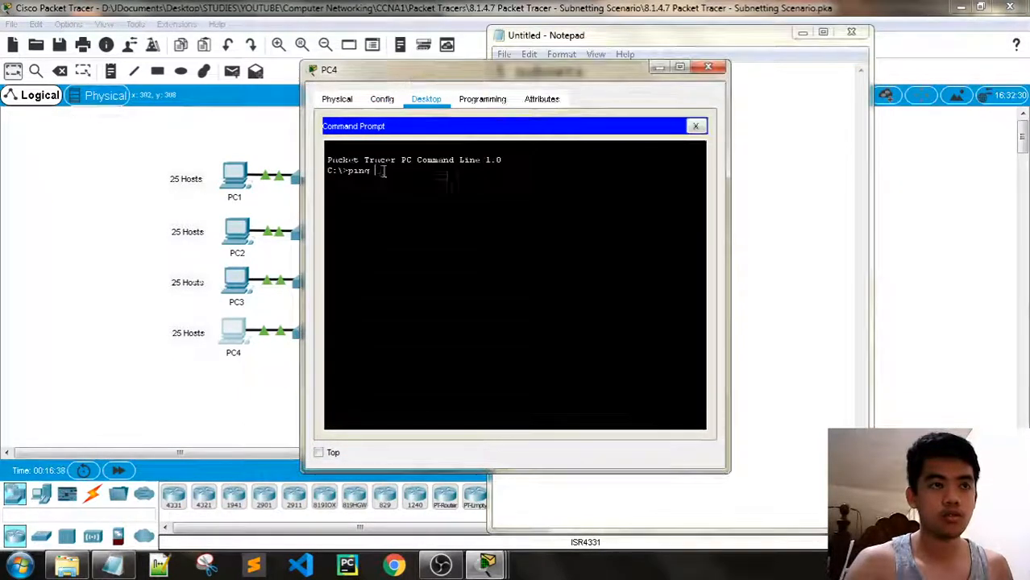
right_click(383, 171)
click(417, 197)
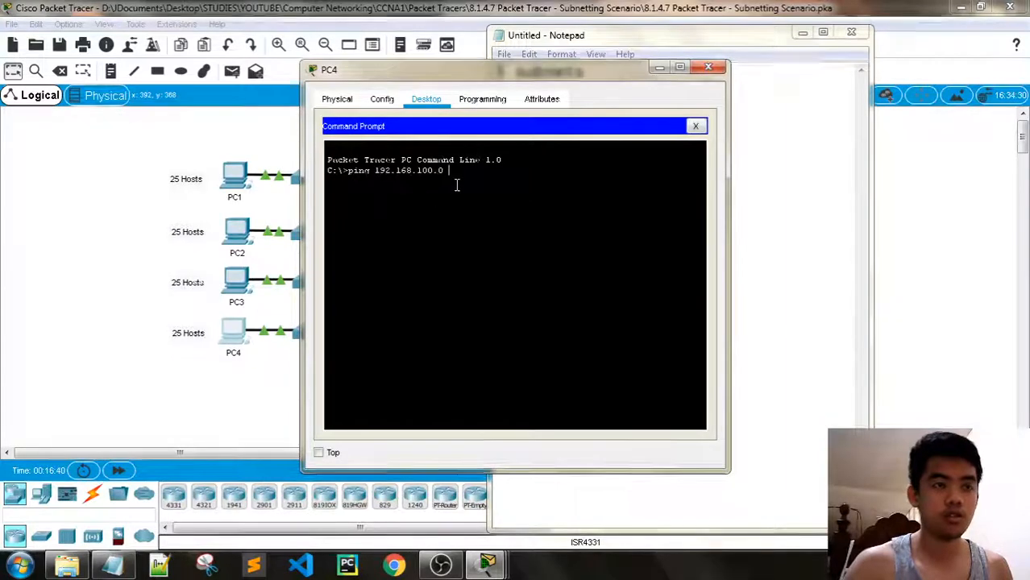
key(BackSpace)
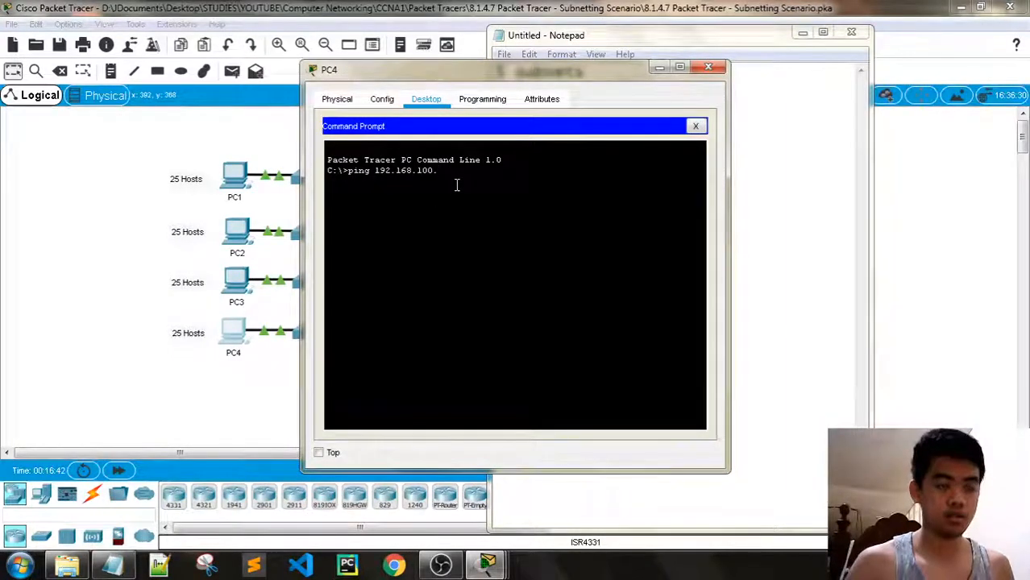
click(630, 43)
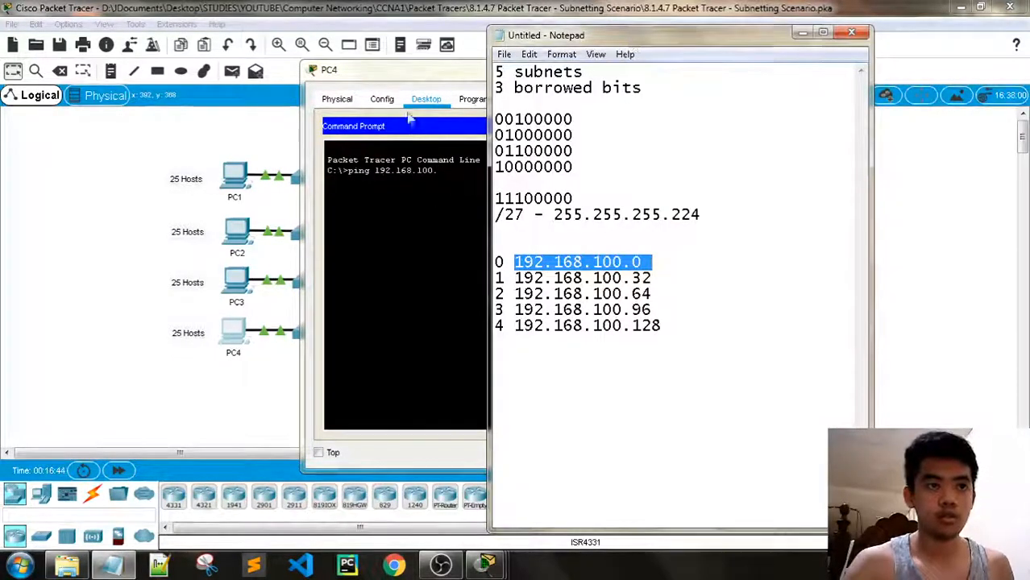
click(418, 77)
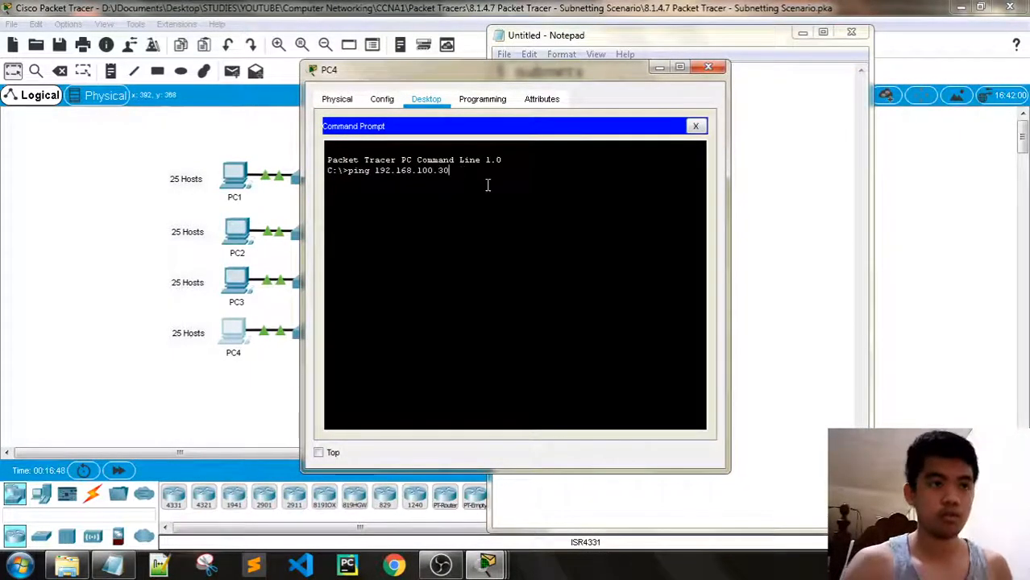
key(Return)
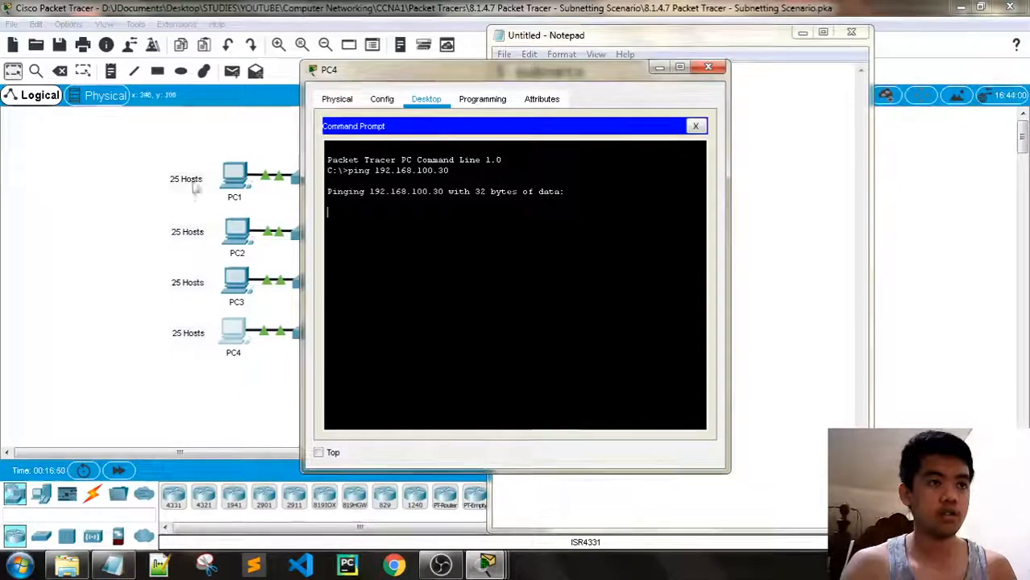
Arrange PC4's window beside the subnet notes and ping 192.168.100.62 from its Command Prompt
mouse_move(494, 568)
click(322, 477)
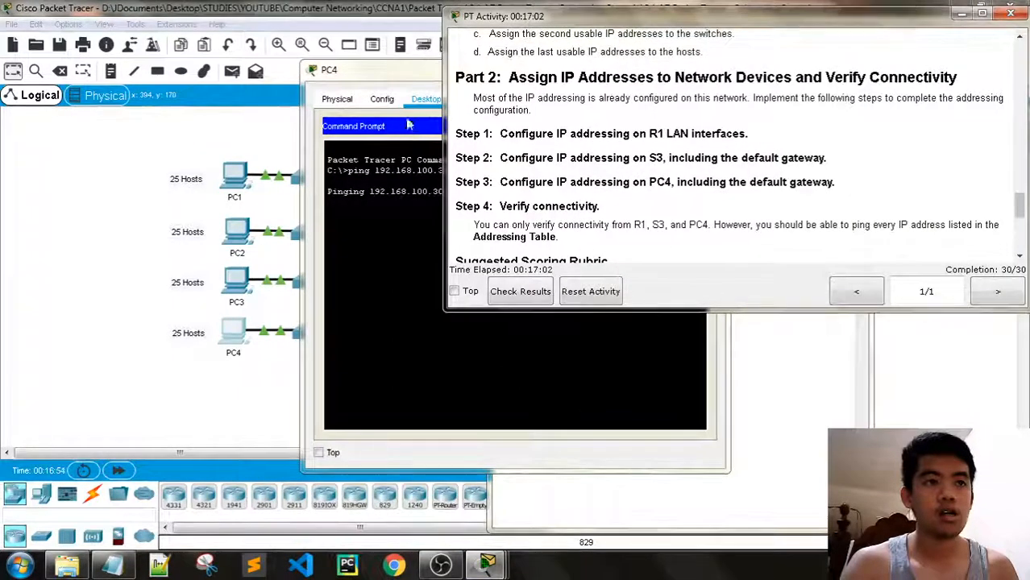
drag(405, 79, 172, 63)
key(Up)
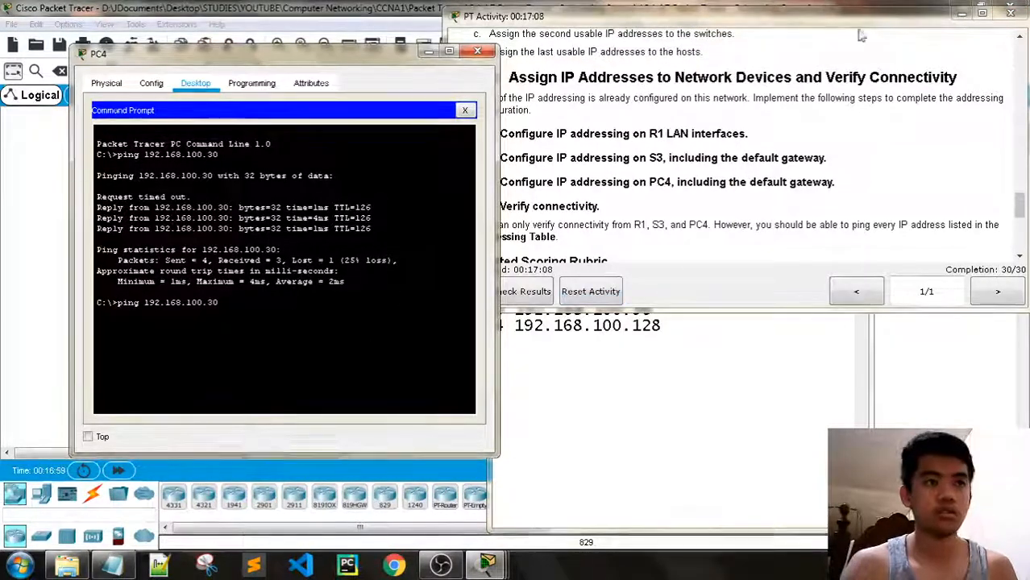
click(963, 15)
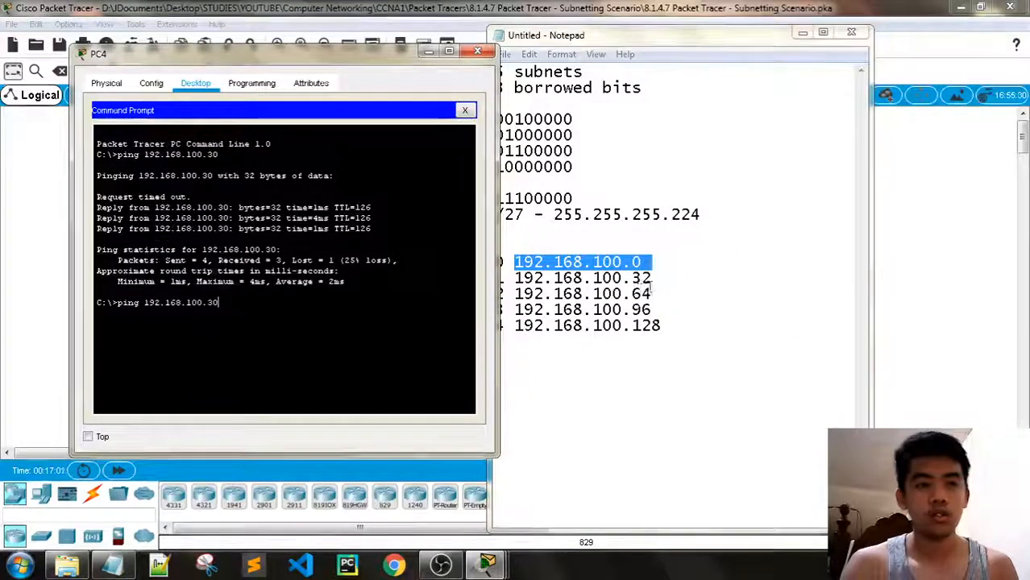
drag(614, 41, 657, 40)
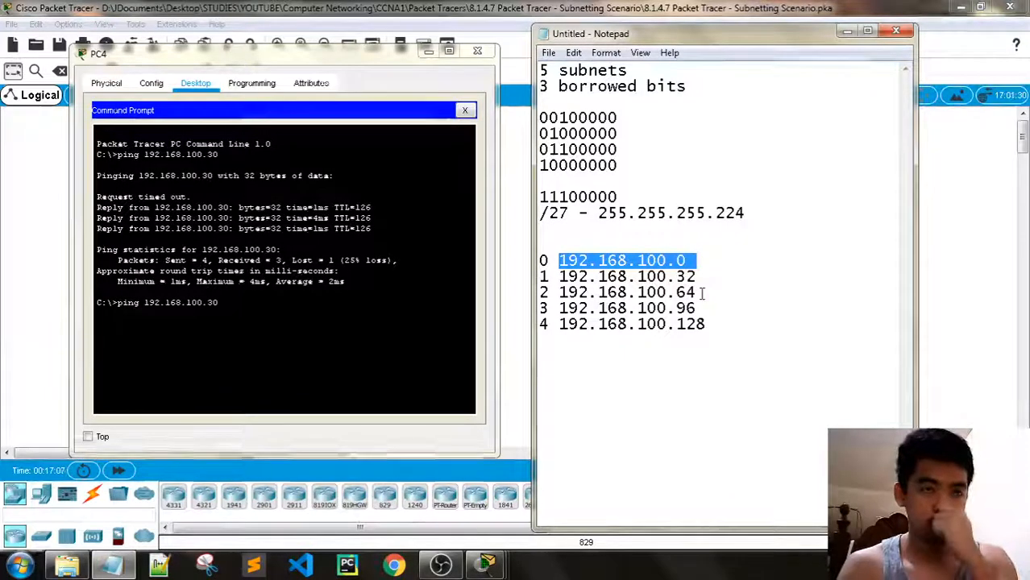
click(244, 301)
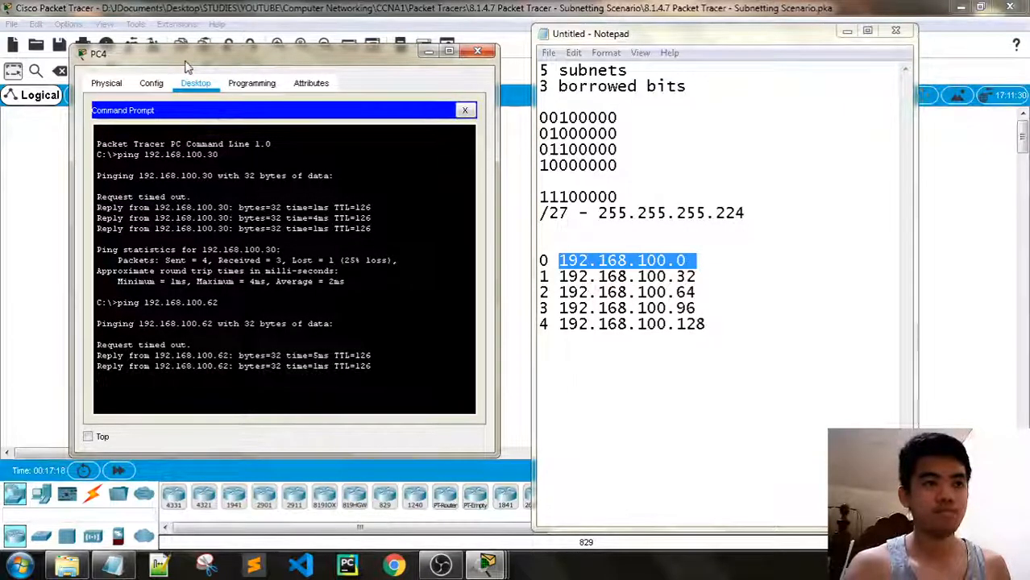
Ping 192.168.100.94 from PC4's Command Prompt by editing the previous ping command
drag(184, 66, 577, 73)
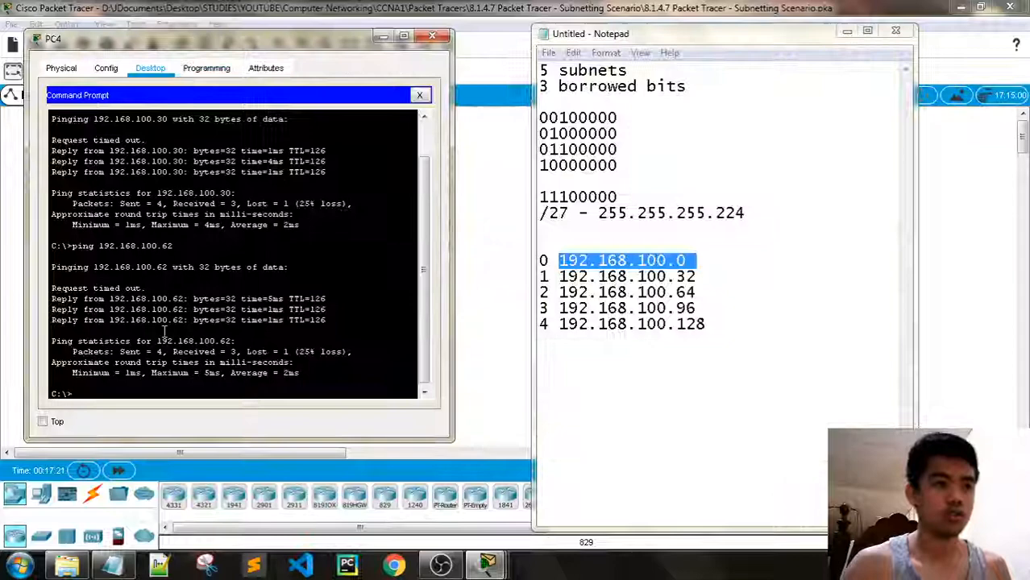
key(Up)
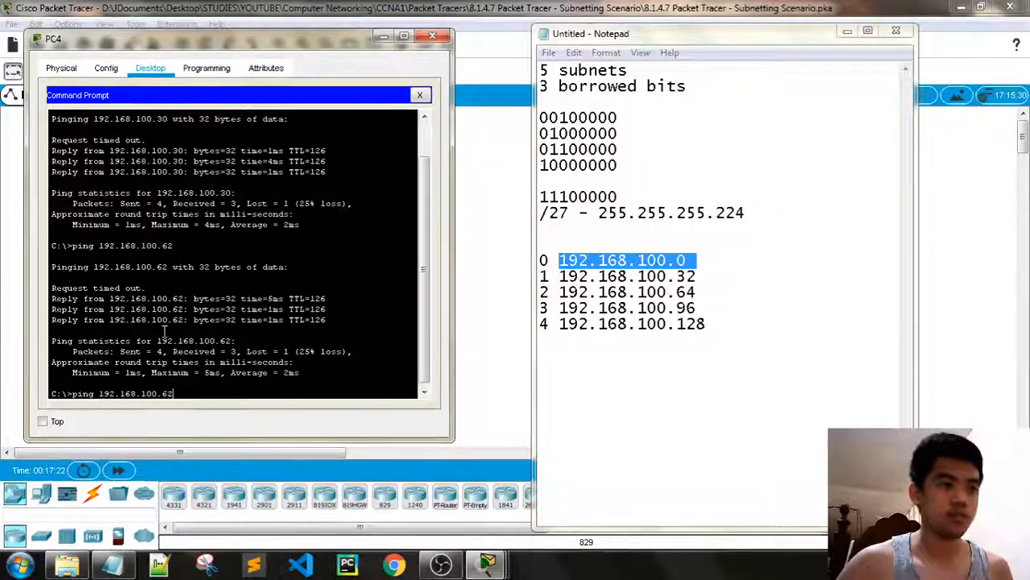
key(BackSpace)
key(BackSpace)
text(94)
key(Return)
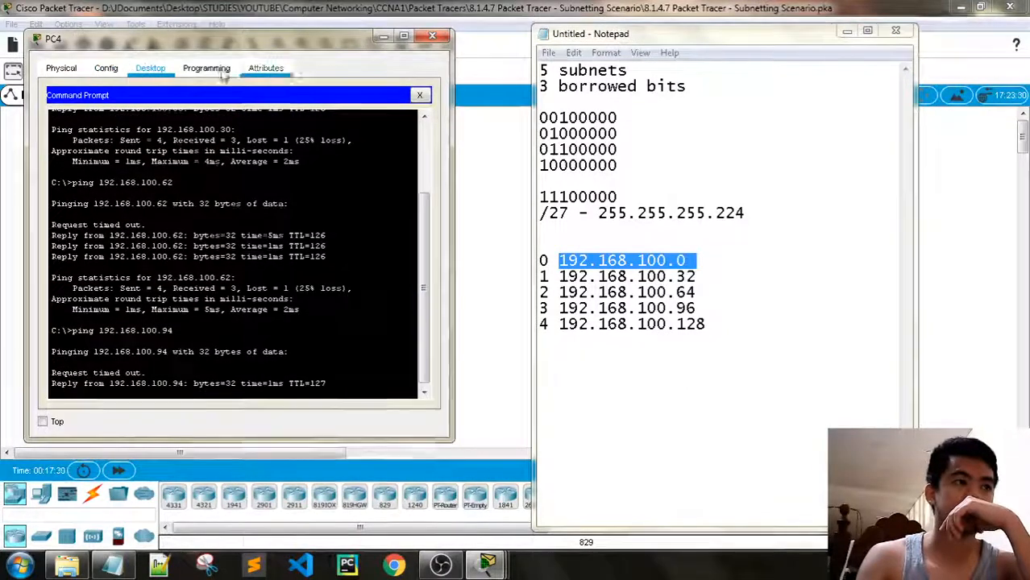
Check PC4's IP Configuration, then clear away its window and the notes to view the activity's completion status
click(420, 97)
click(69, 136)
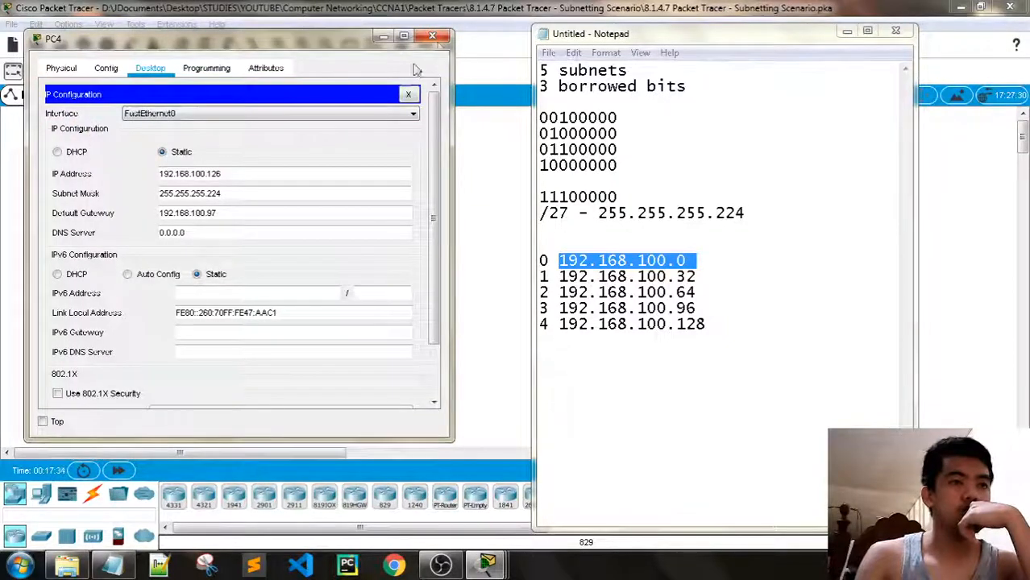
click(432, 36)
click(845, 31)
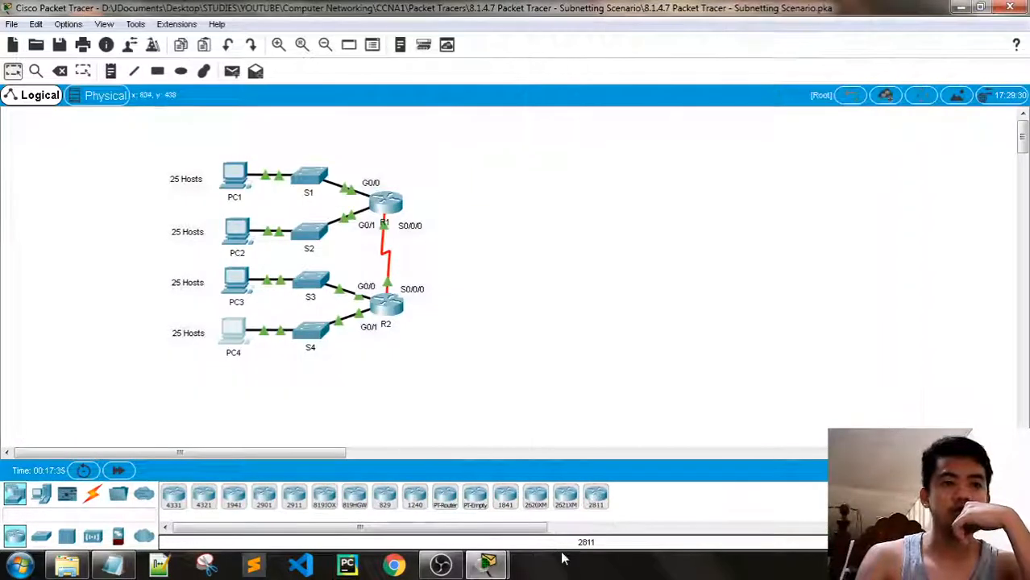
mouse_move(486, 564)
click(436, 512)
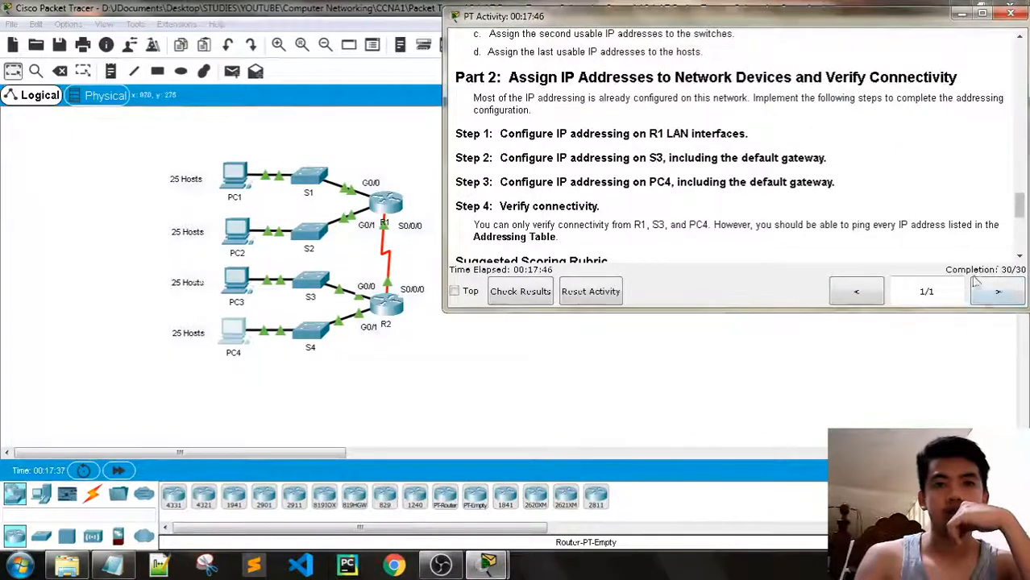